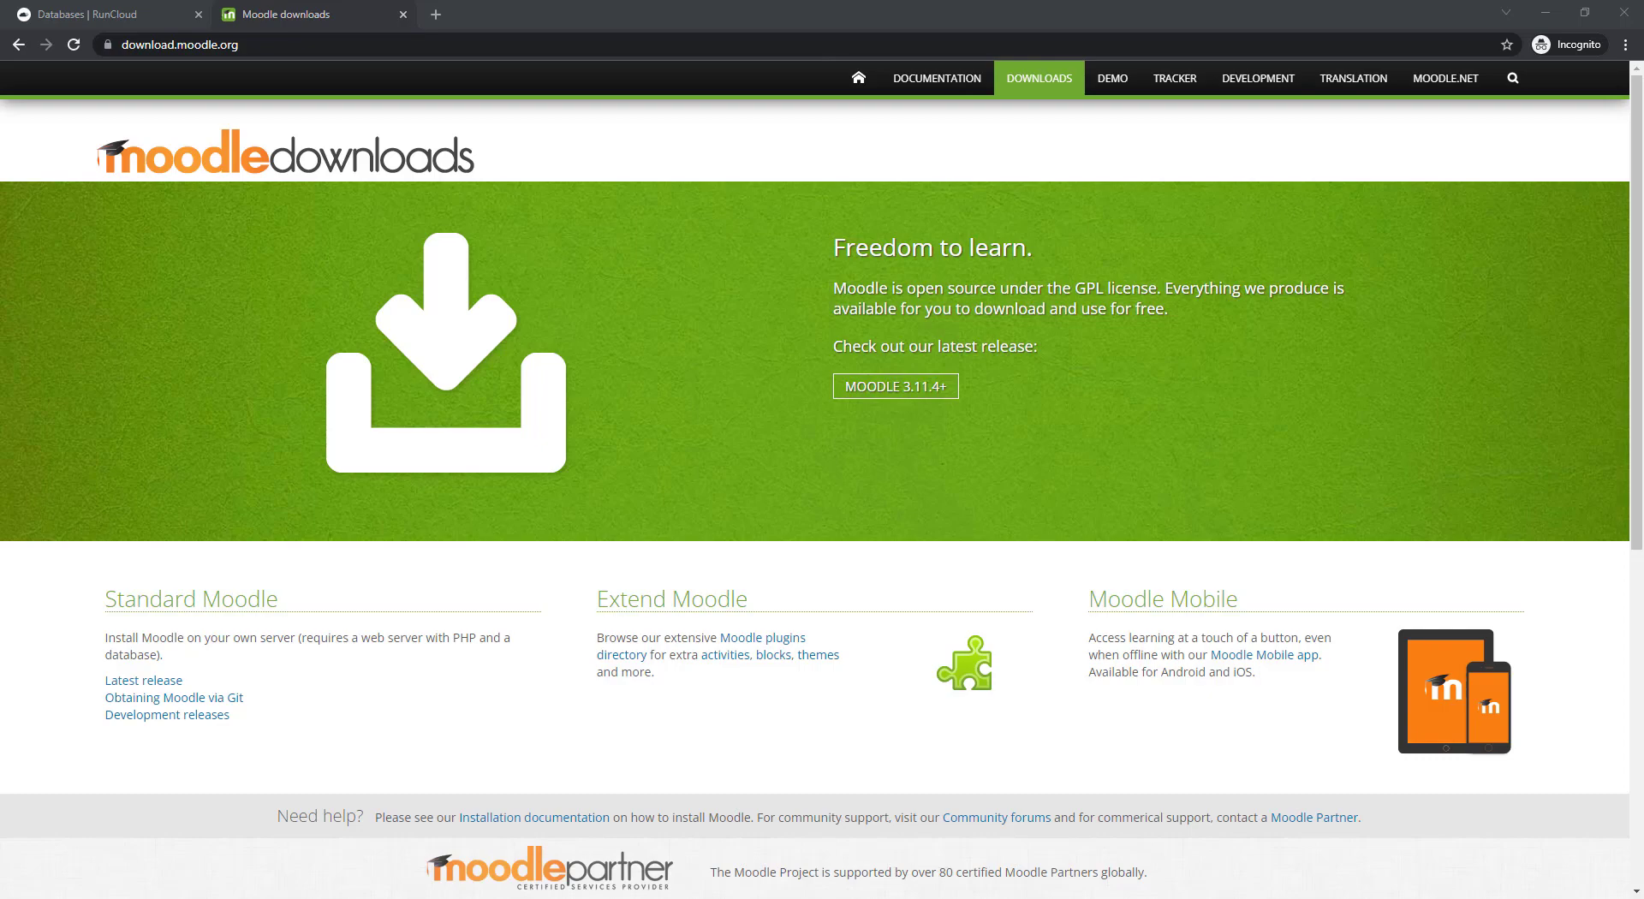
Switch to RunCloud and begin creating a database user with the username moodletest_dbuser.
{"action": "left_click", "coordinate": [113, 12]}
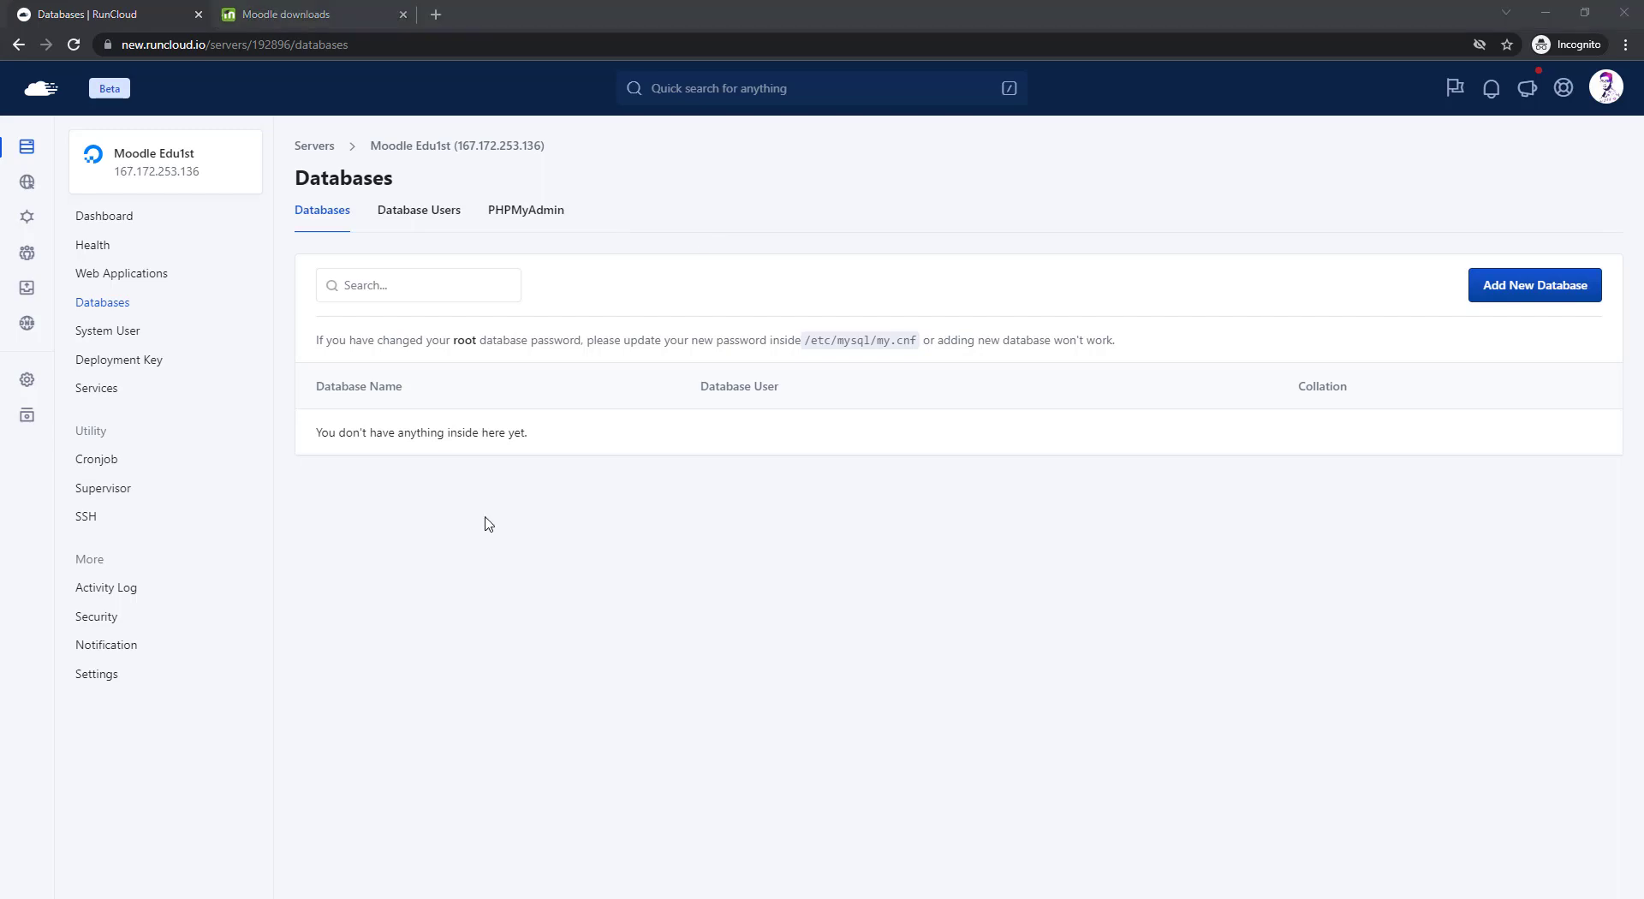
{"action": "left_click", "coordinate": [1530, 288]}
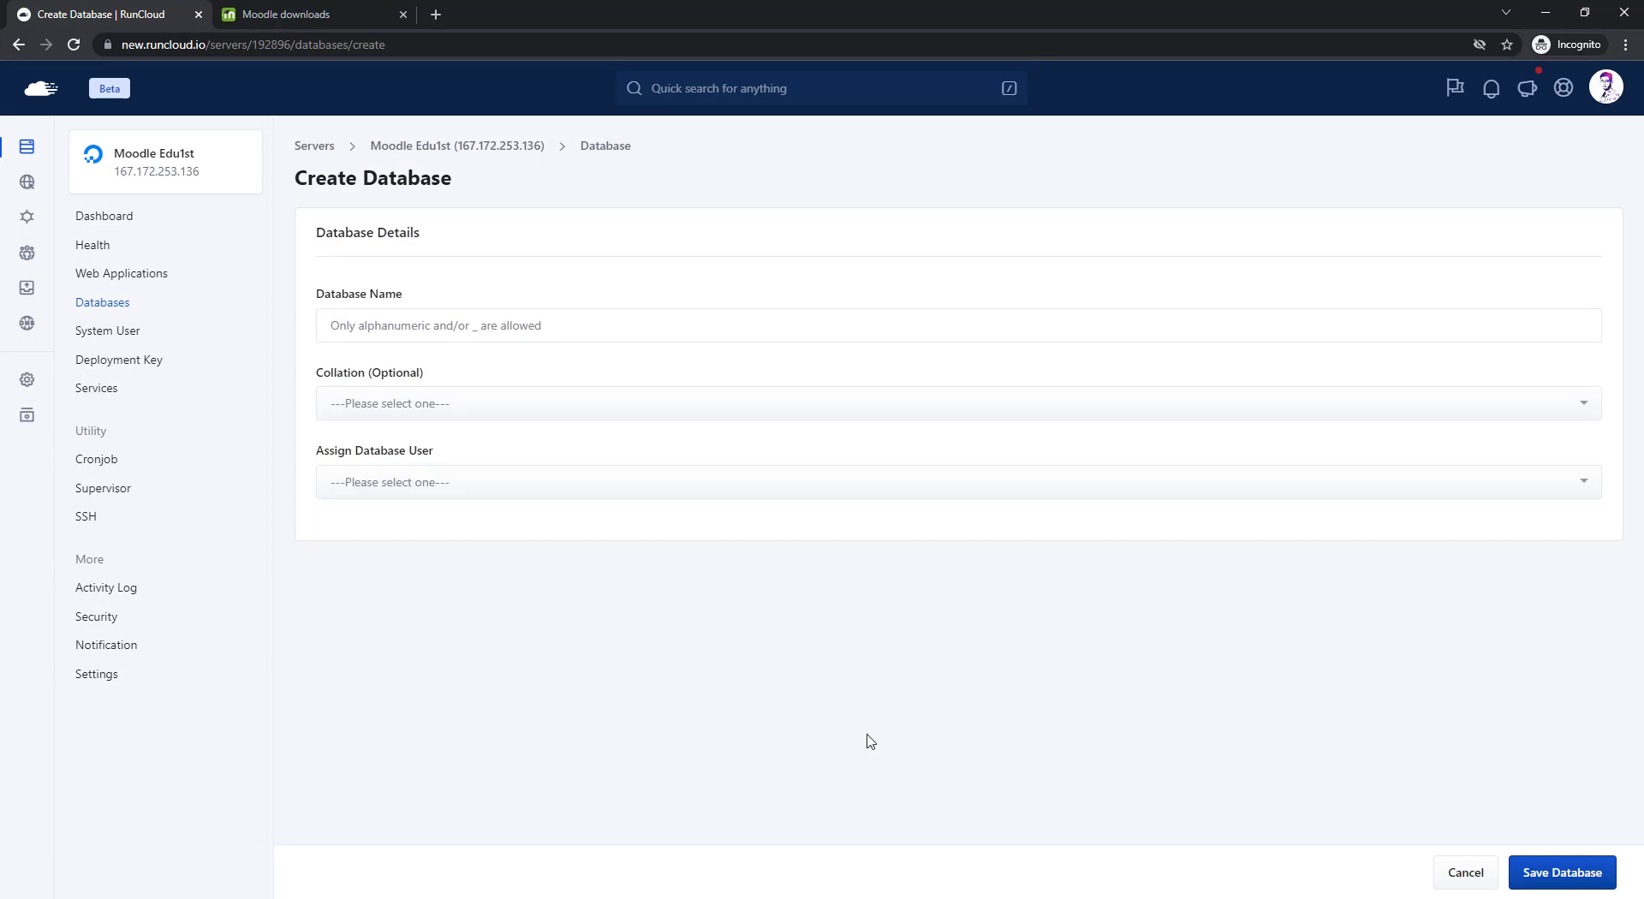
{"action": "left_click", "coordinate": [1477, 872]}
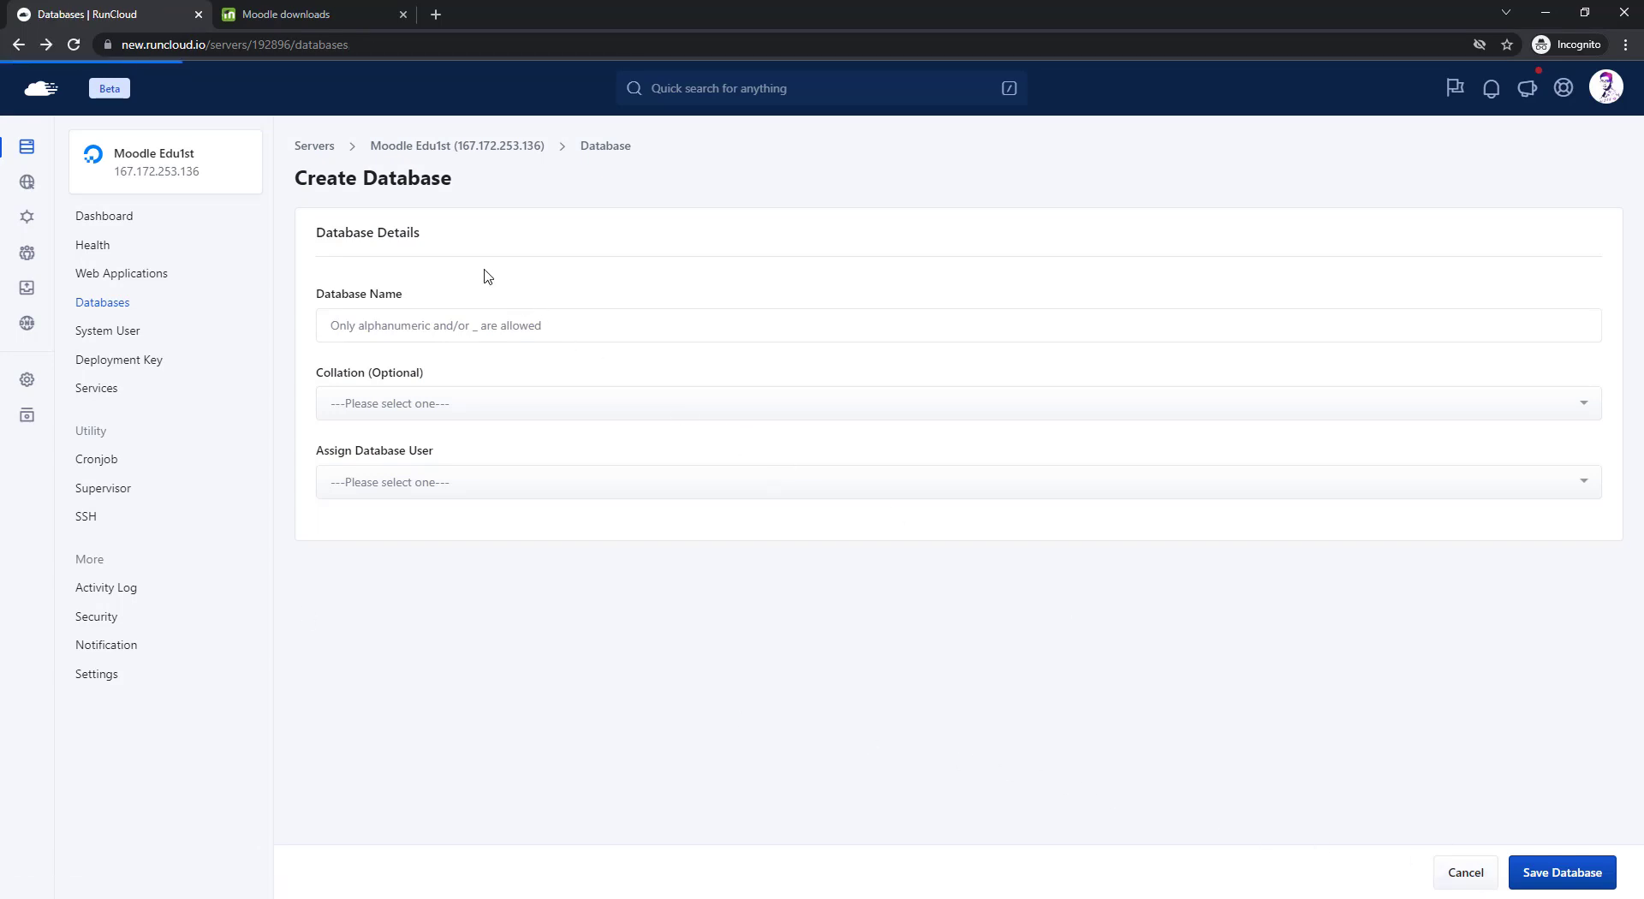
{"action": "left_click", "coordinate": [420, 214]}
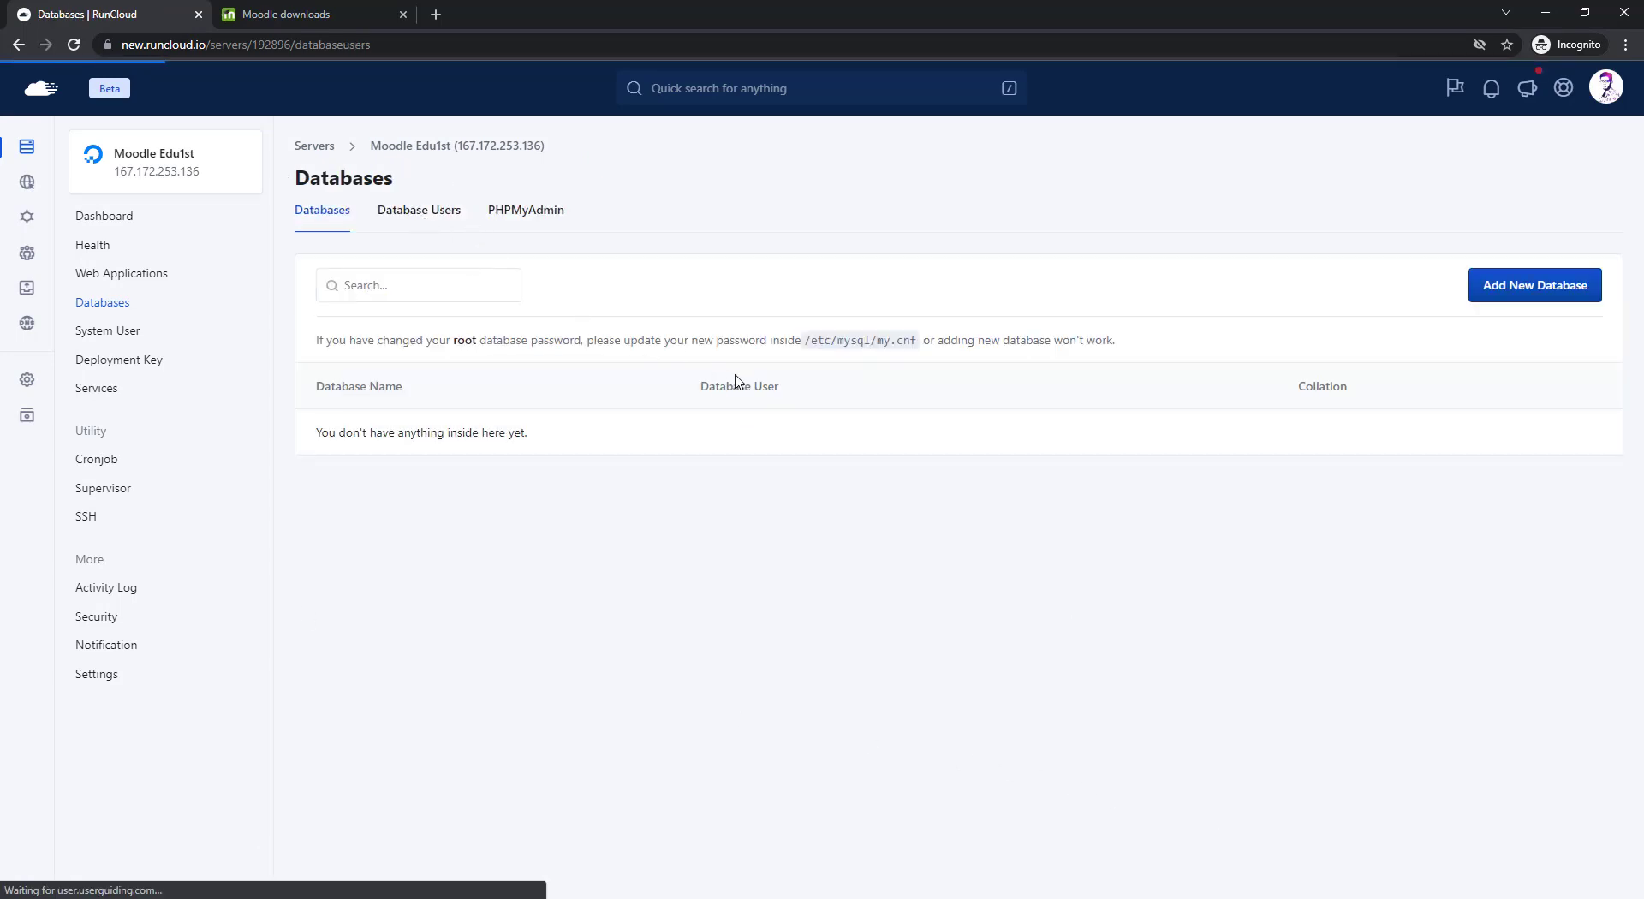
{"action": "left_click", "coordinate": [1482, 286]}
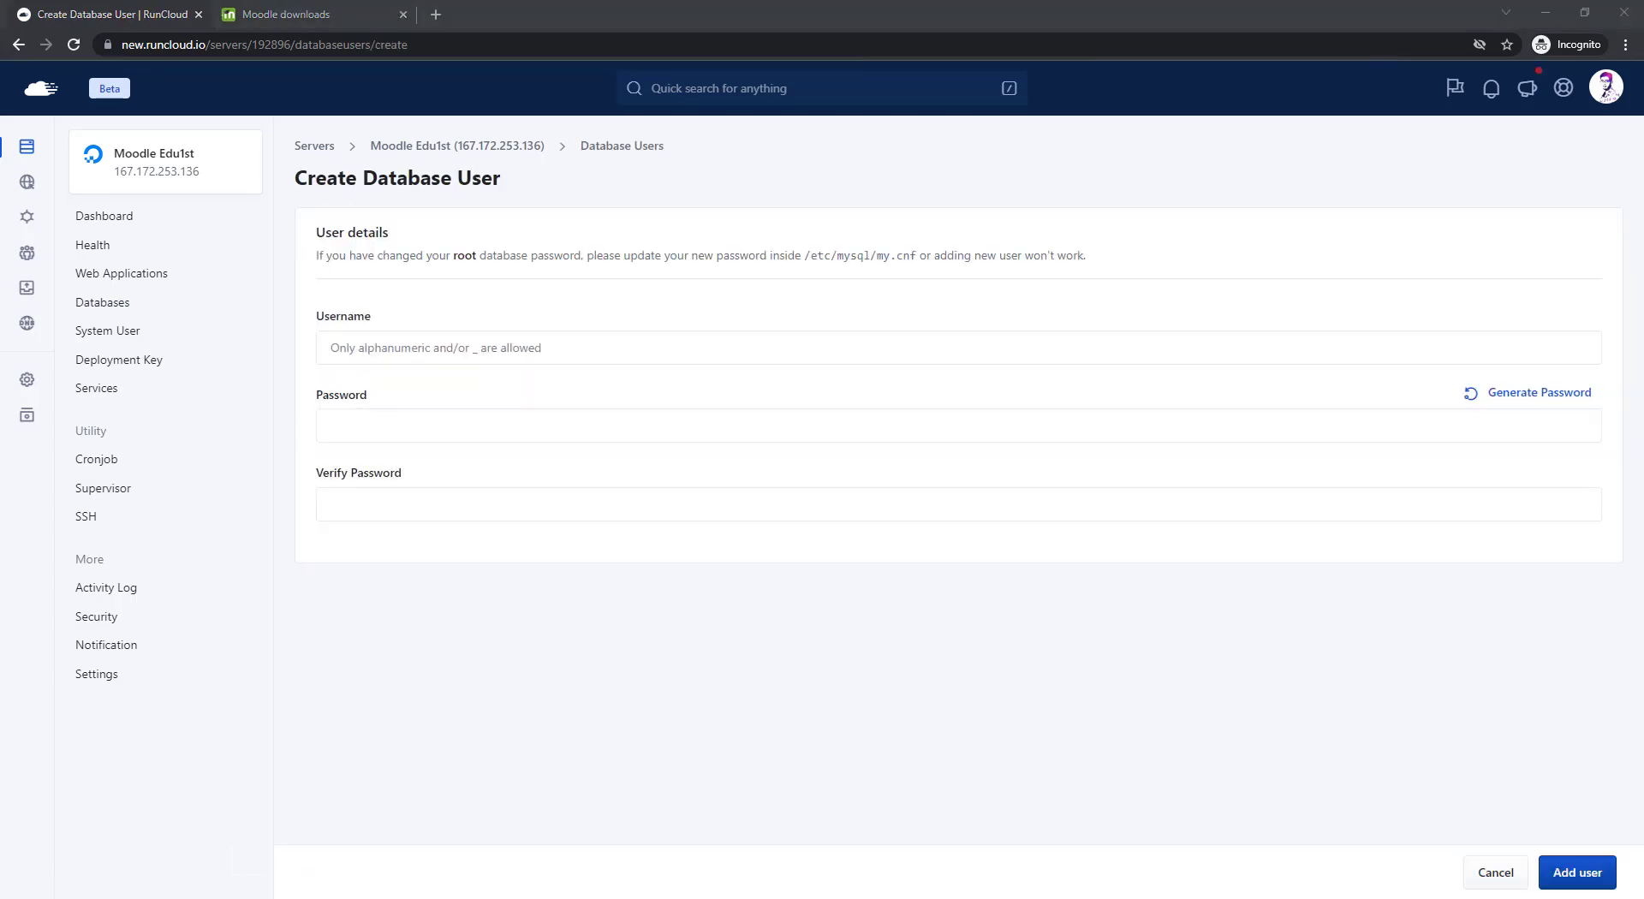
{"action": "left_click", "coordinate": [351, 351]}
{"action": "type", "text": "moodletest_dbuser"}
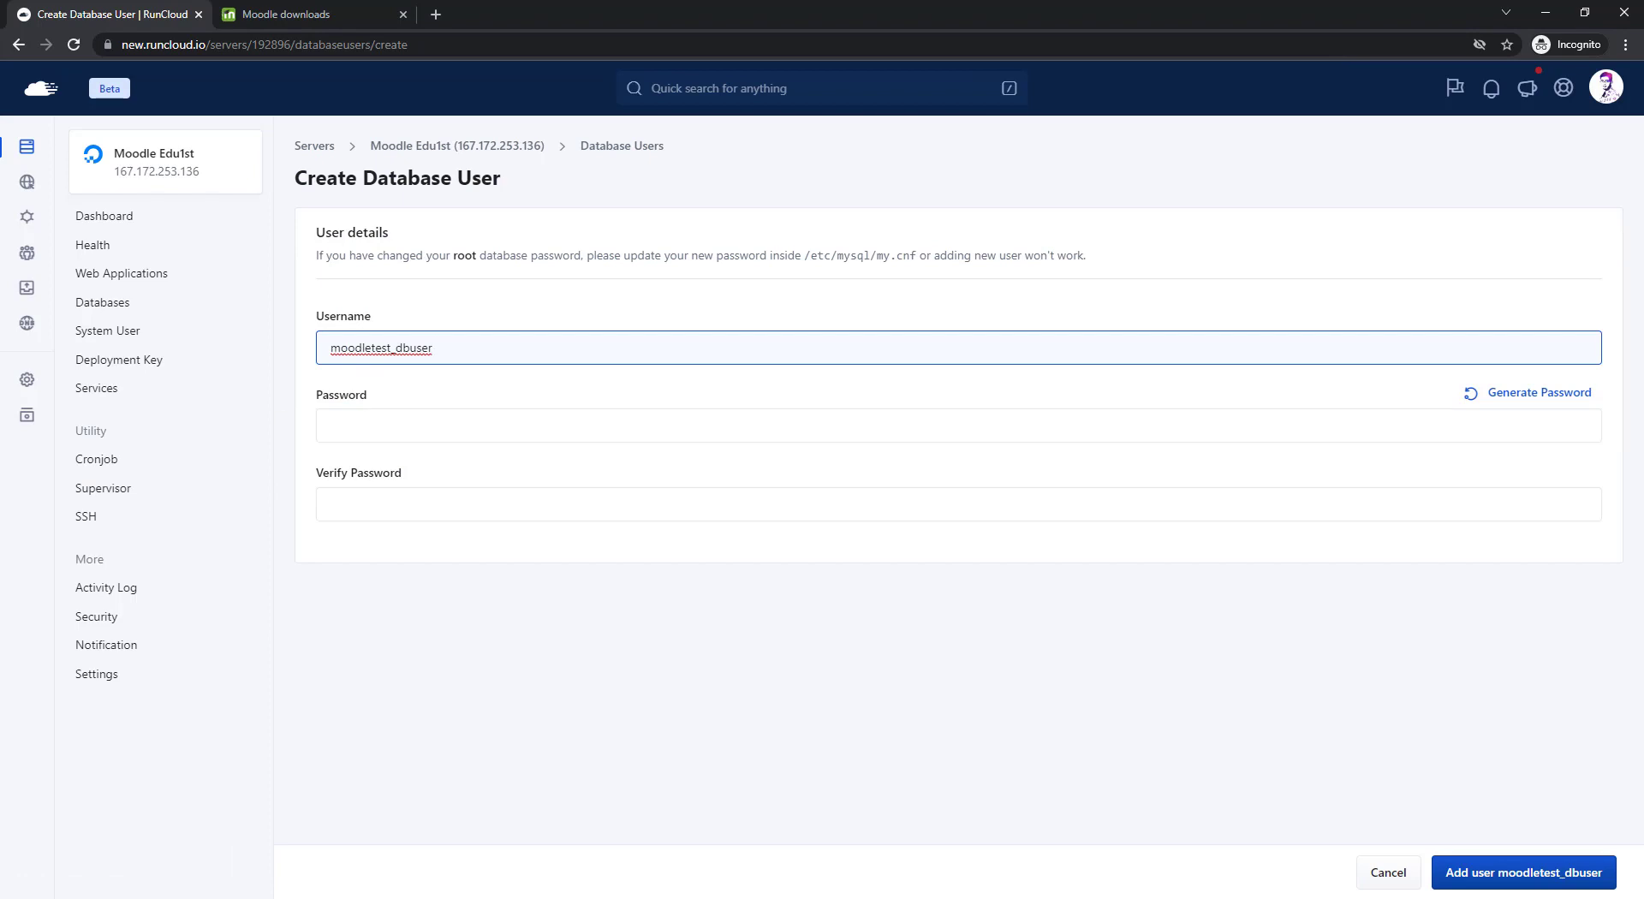
Fill in and verify the password for the new database user, and add the user.
{"action": "key", "text": "alt+Tab"}
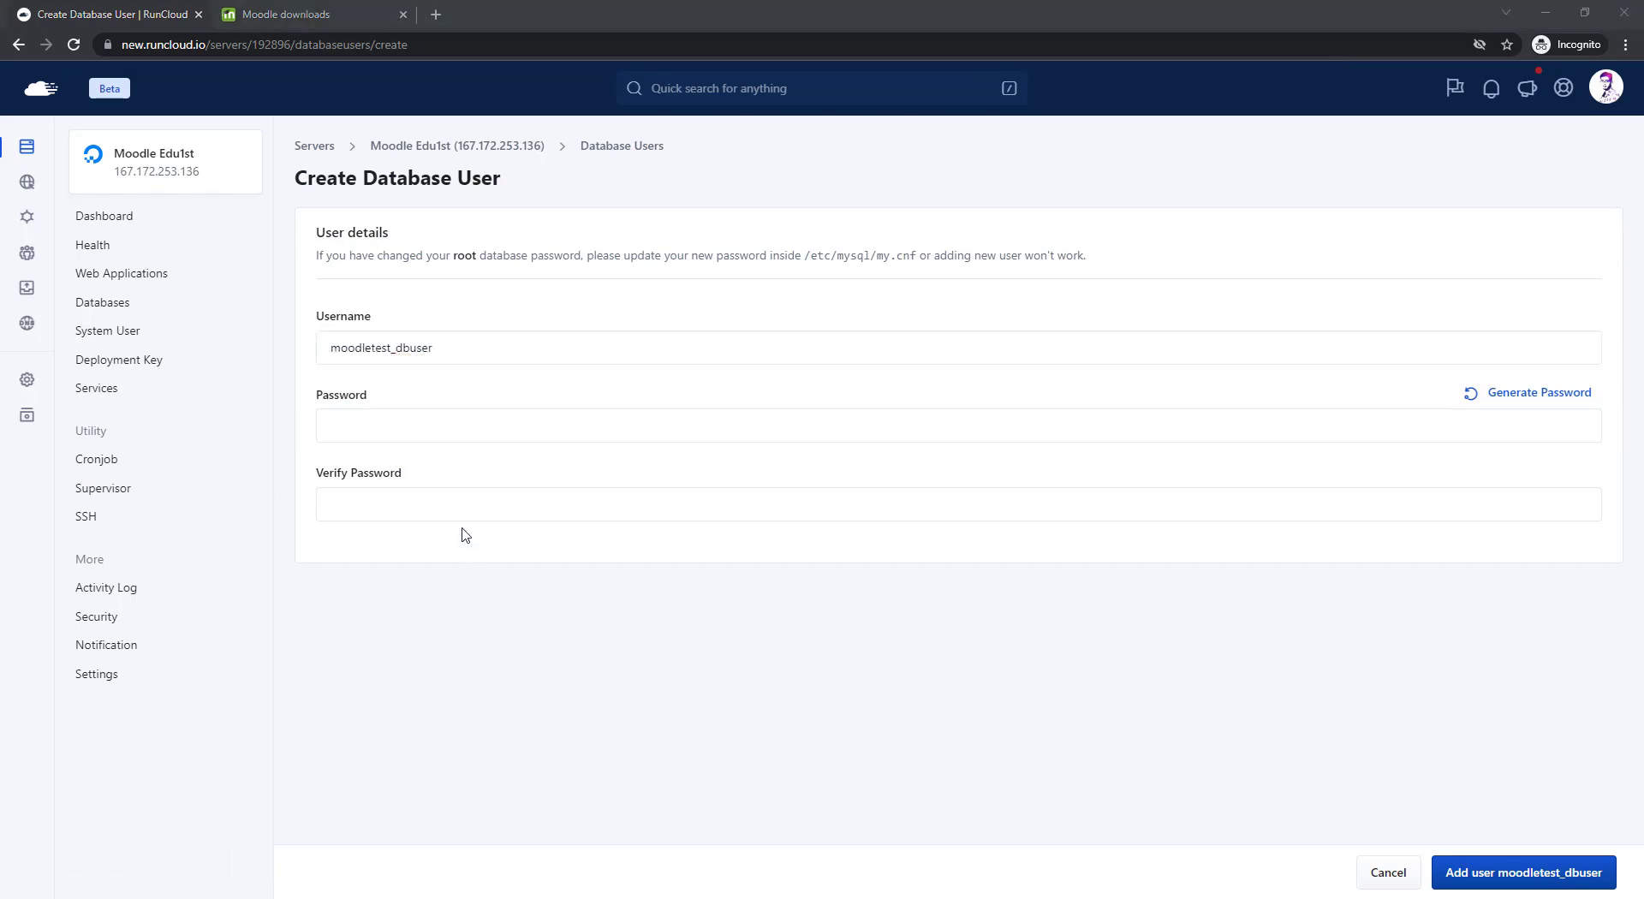
{"action": "left_click", "coordinate": [392, 429]}
{"action": "key", "text": "ctrl+v"}
{"action": "left_click", "coordinate": [378, 507]}
{"action": "key", "text": "ctrl+v"}
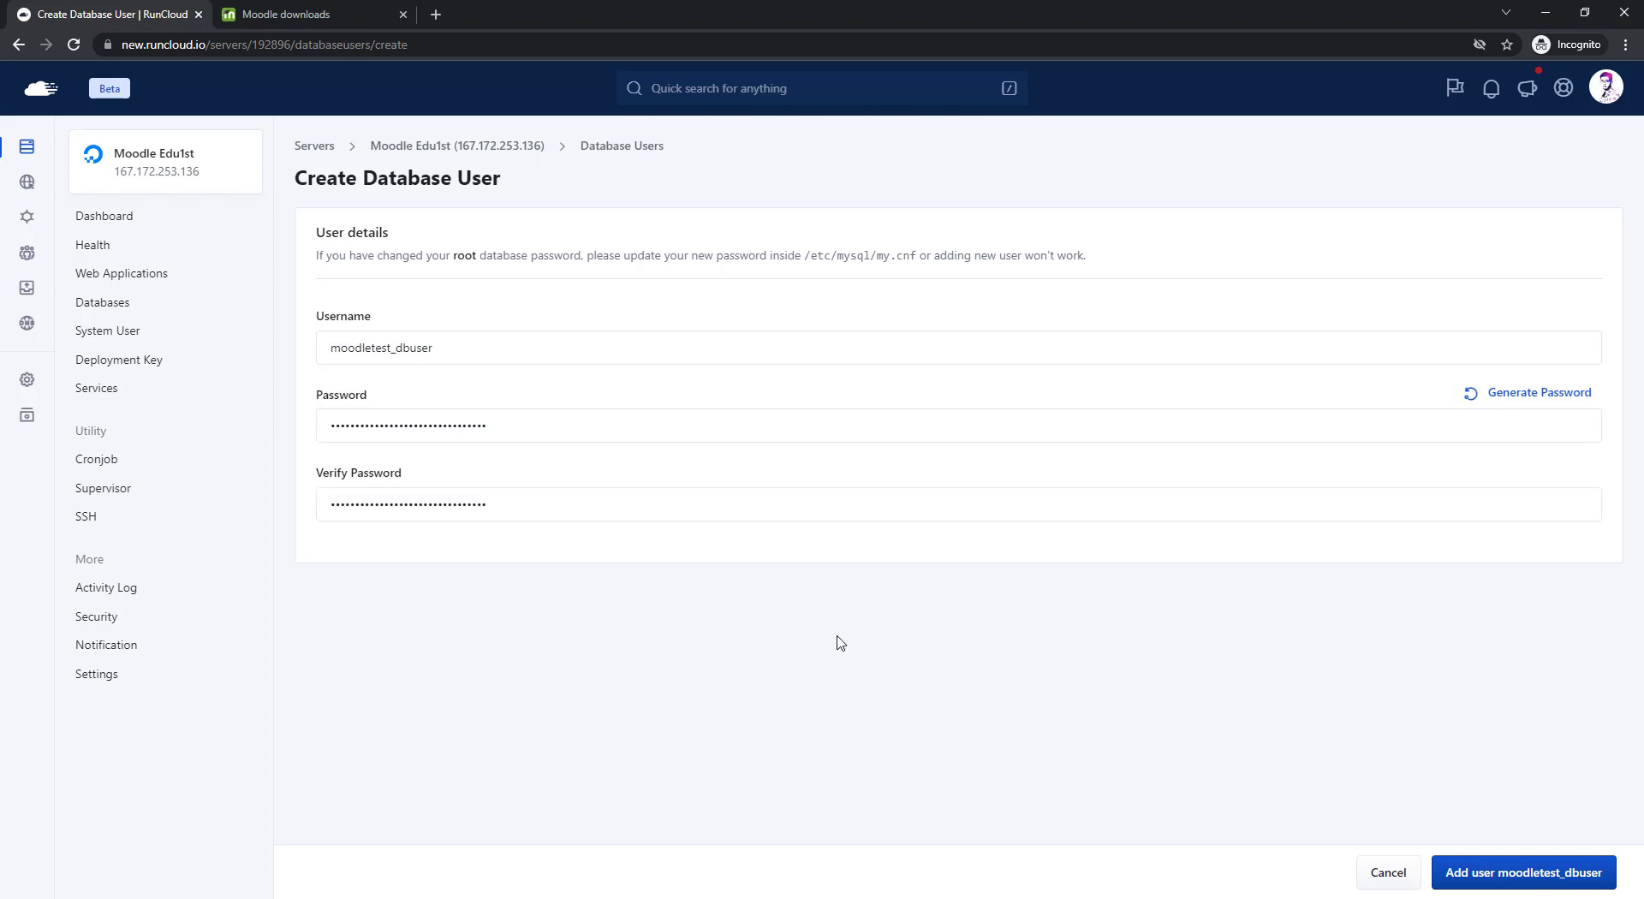
{"action": "left_click", "coordinate": [1489, 872]}
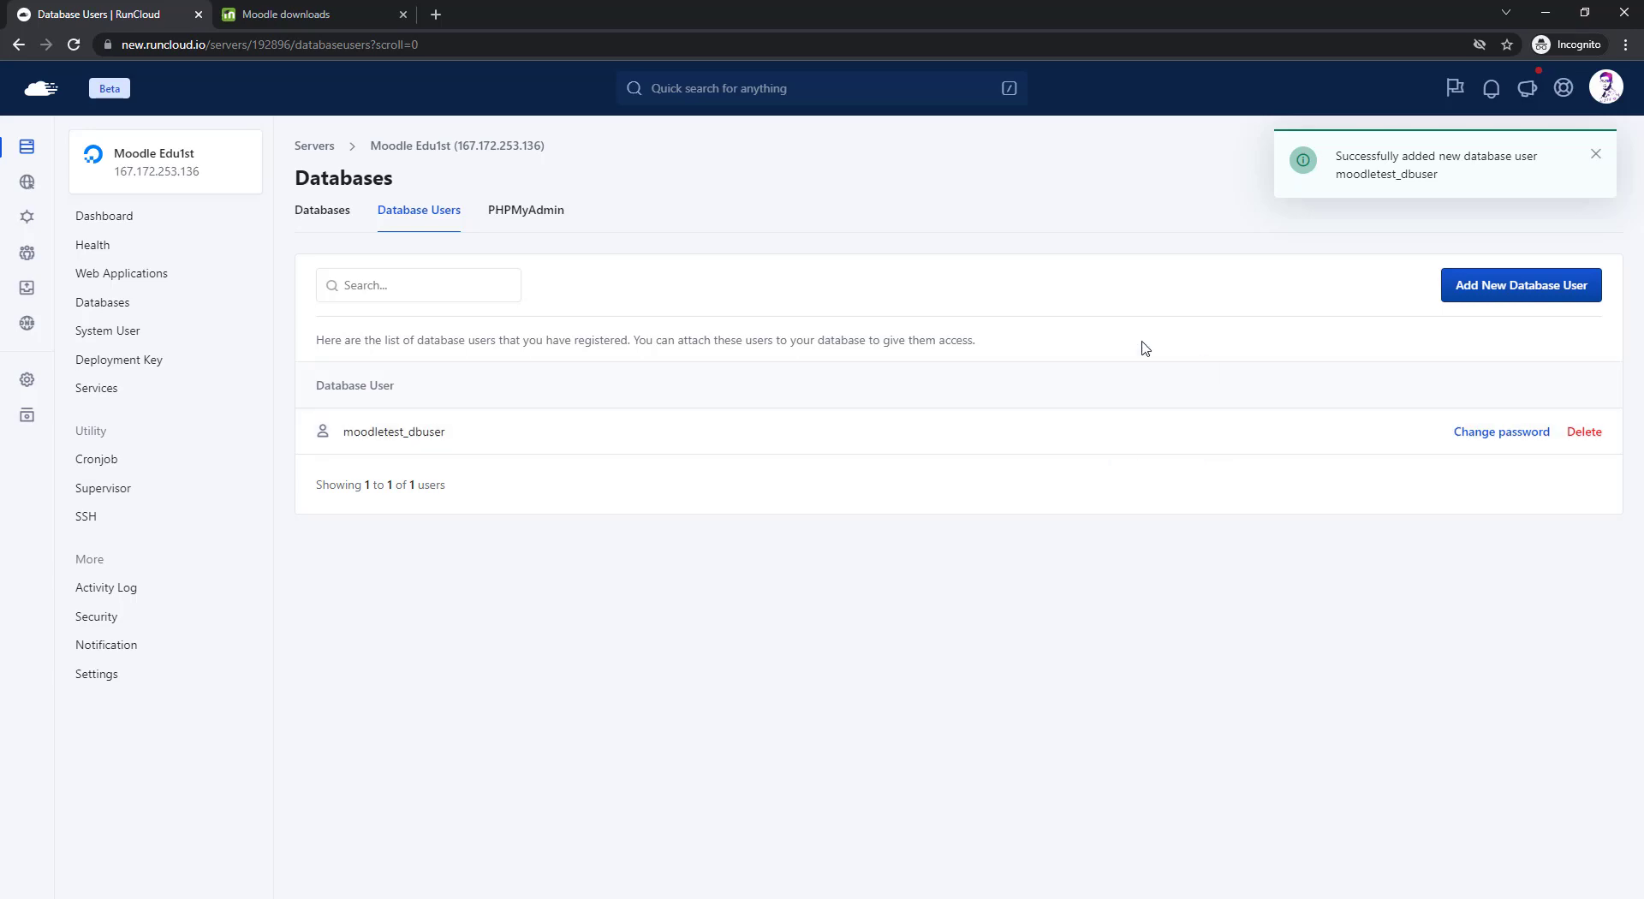
Create a database named moodletest_db with moodletest_dbuser assigned as its user.
{"action": "left_click", "coordinate": [306, 212]}
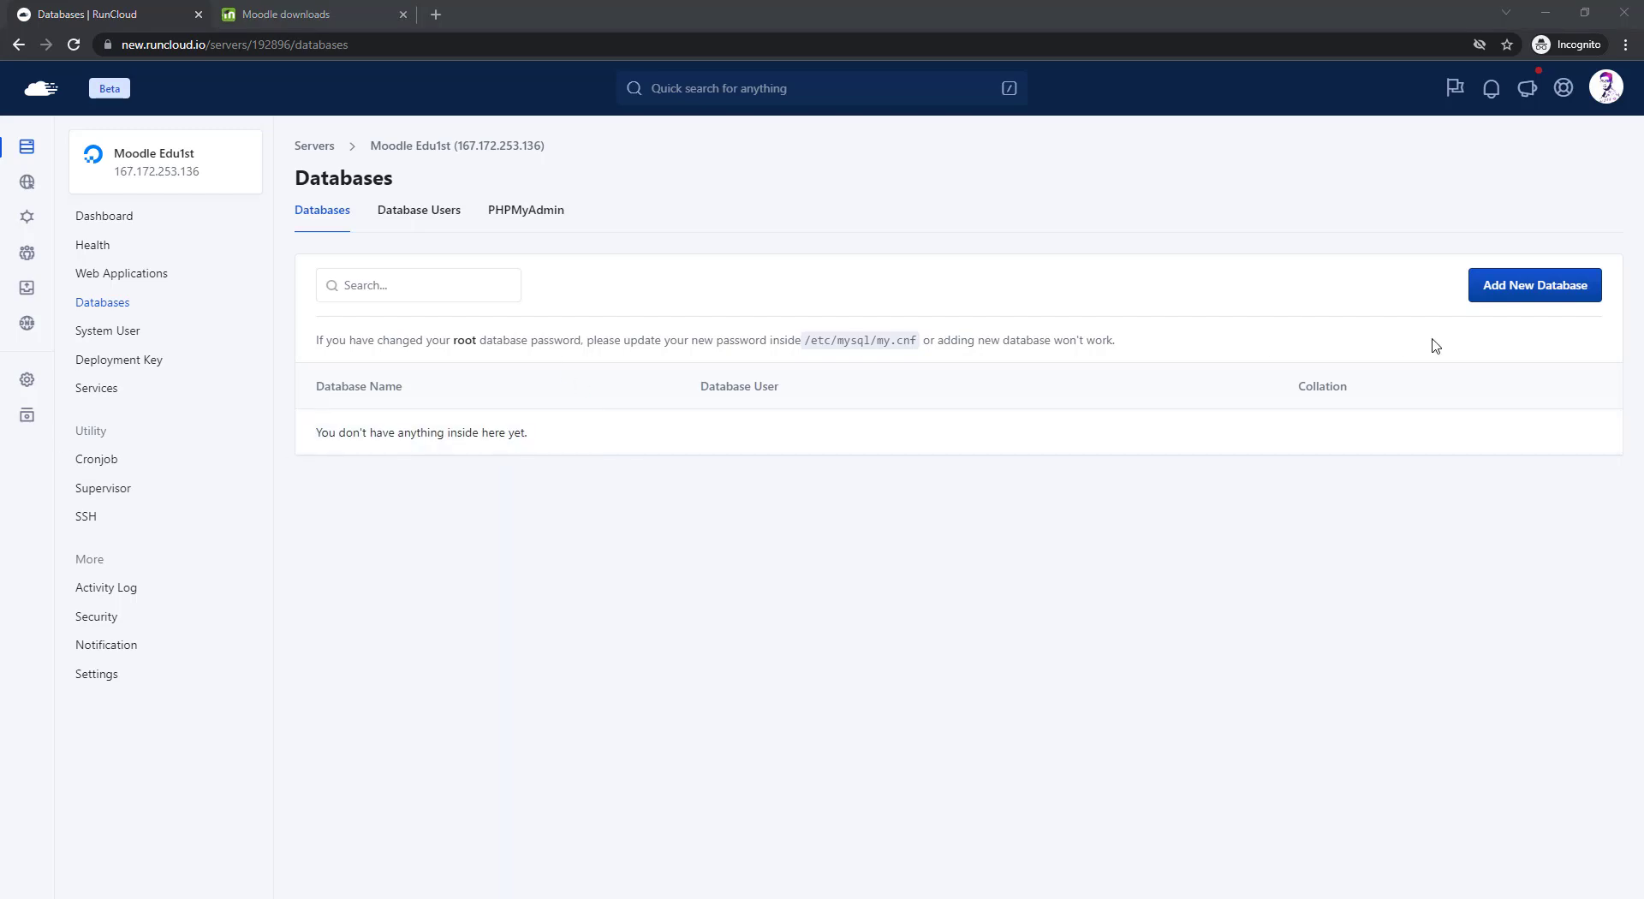
{"action": "left_click", "coordinate": [1532, 288]}
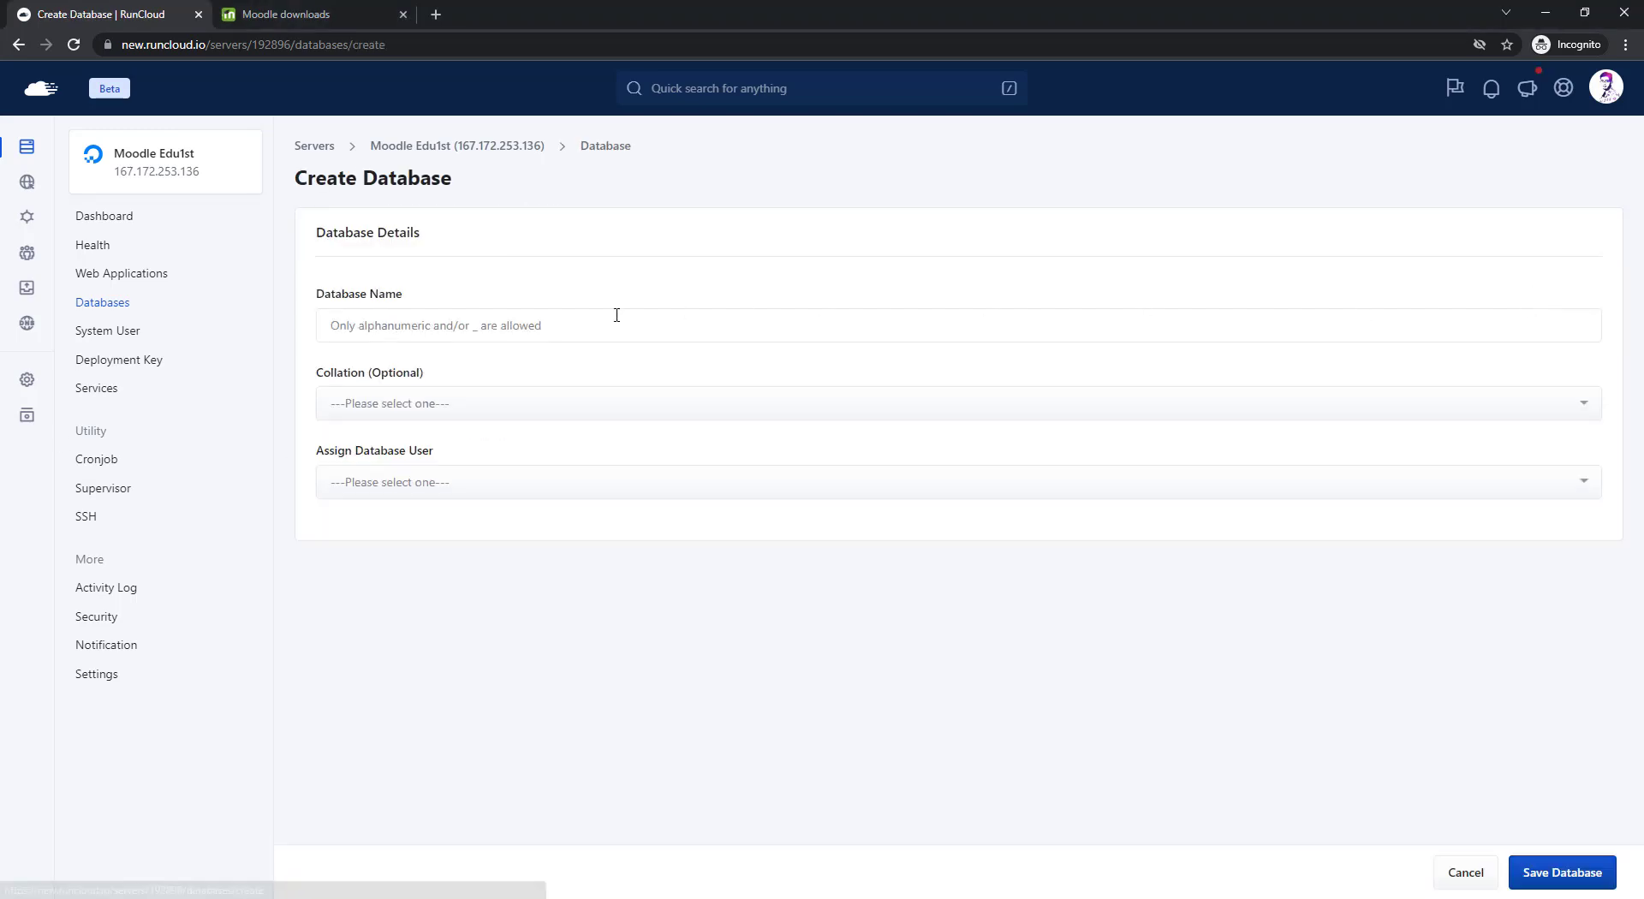
{"action": "left_click", "coordinate": [400, 340]}
{"action": "type", "text": "moodletest_db"}
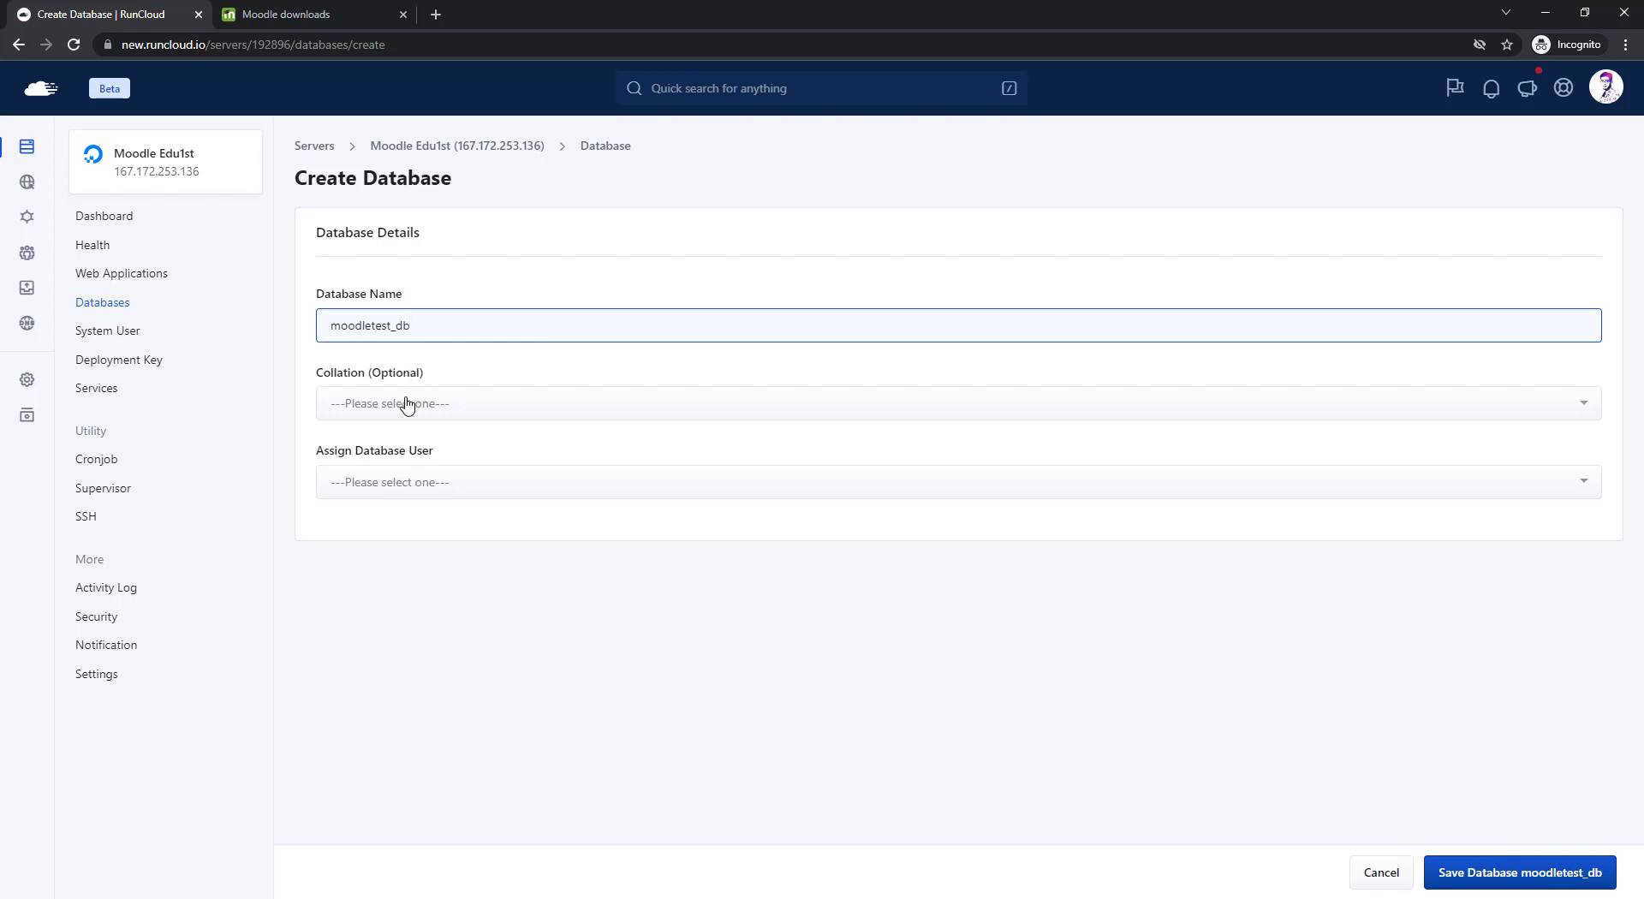
{"action": "left_click", "coordinate": [398, 490]}
{"action": "left_click", "coordinate": [398, 529]}
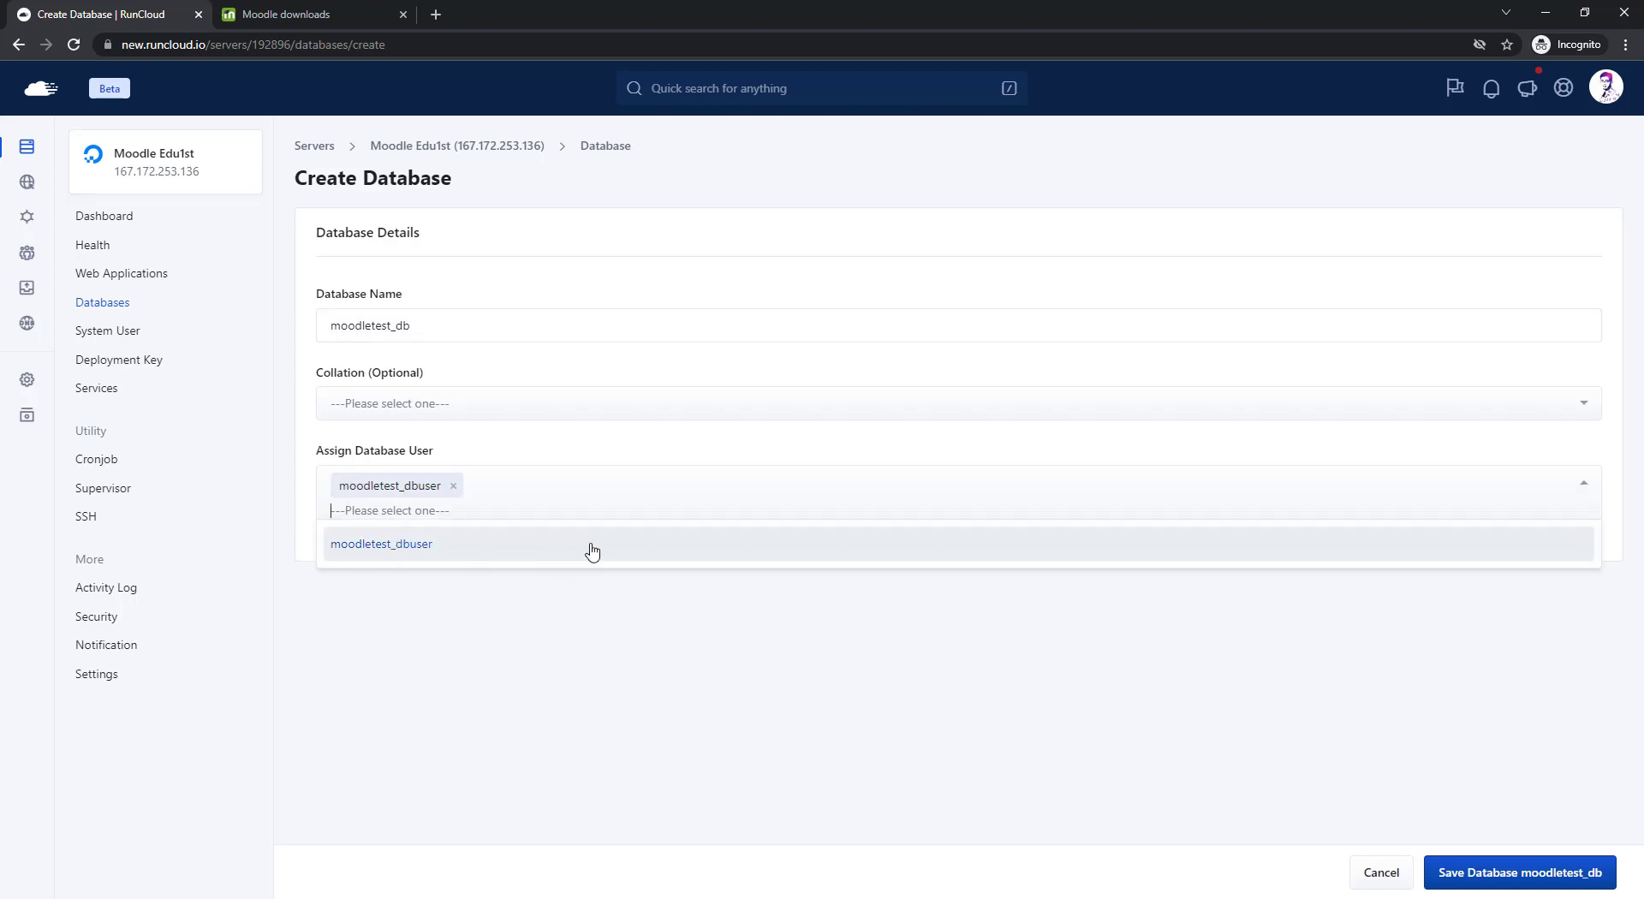
{"action": "left_click", "coordinate": [512, 632]}
{"action": "left_click", "coordinate": [1533, 882]}
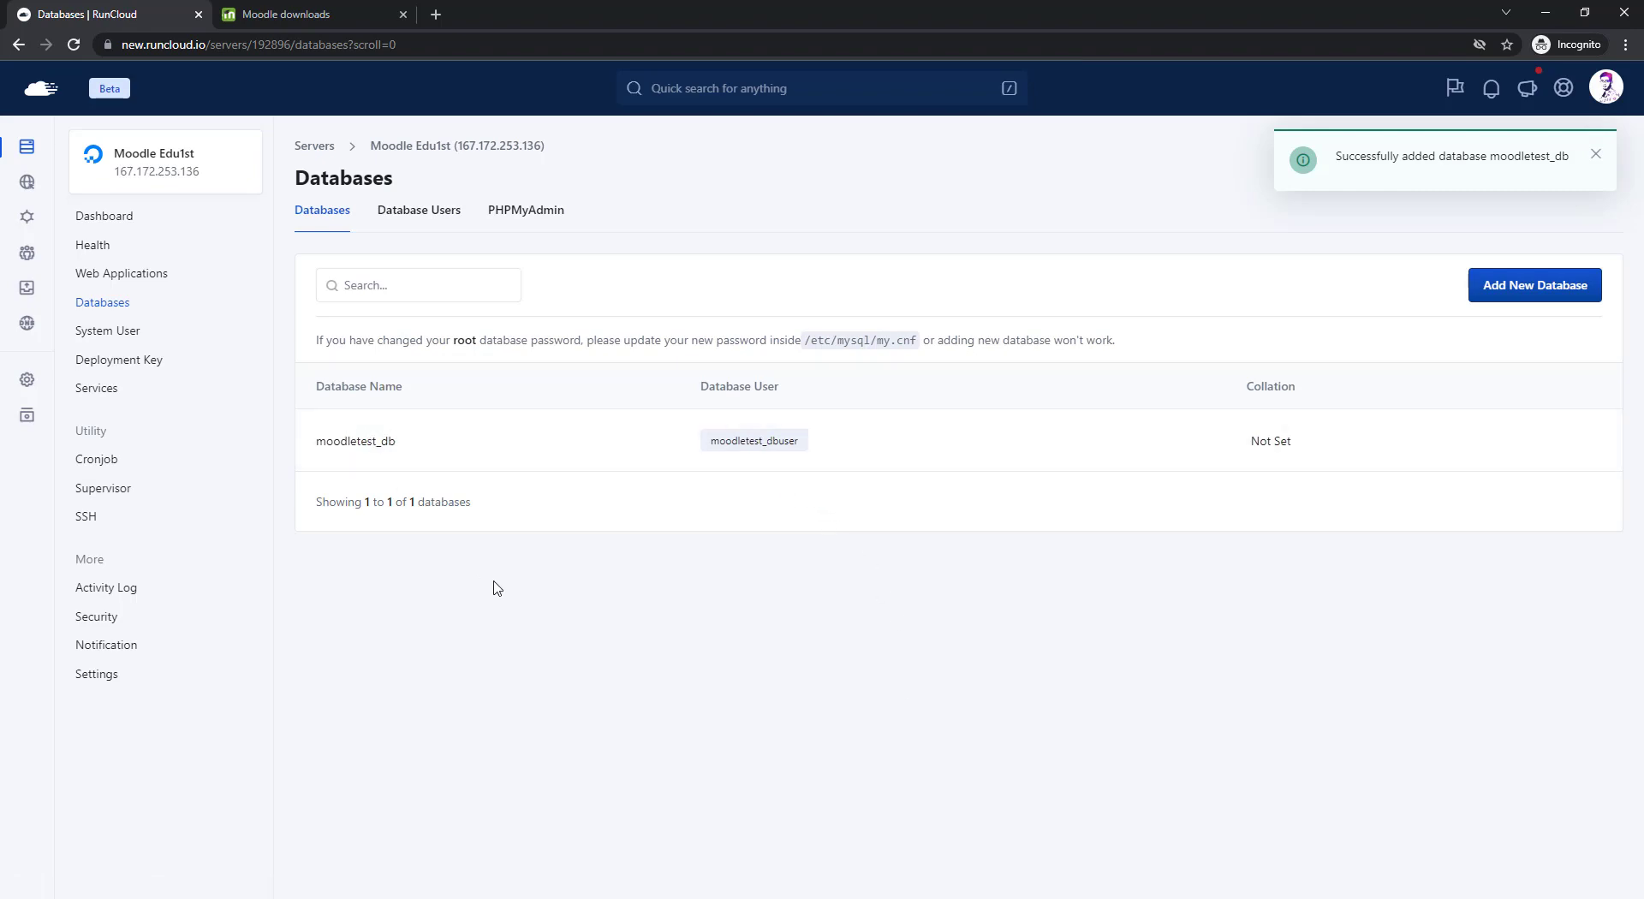
Delete the existing web application app-moodle from the server, confirming with its name.
{"action": "left_click", "coordinate": [108, 276]}
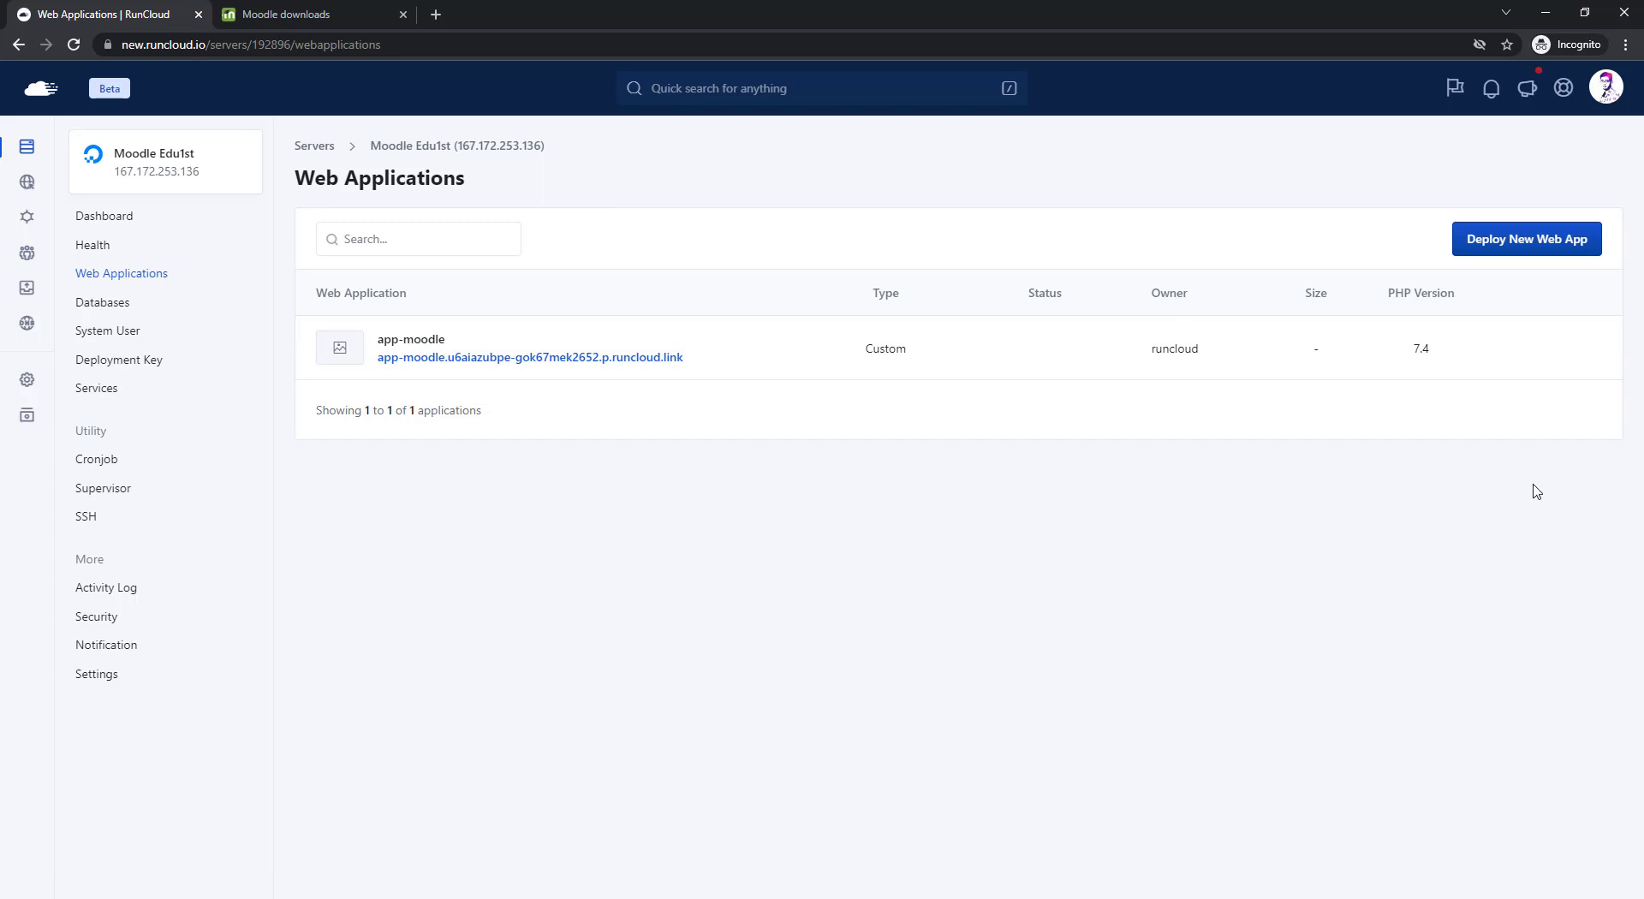
{"action": "left_click", "coordinate": [1585, 348]}
{"action": "left_click", "coordinate": [1447, 573]}
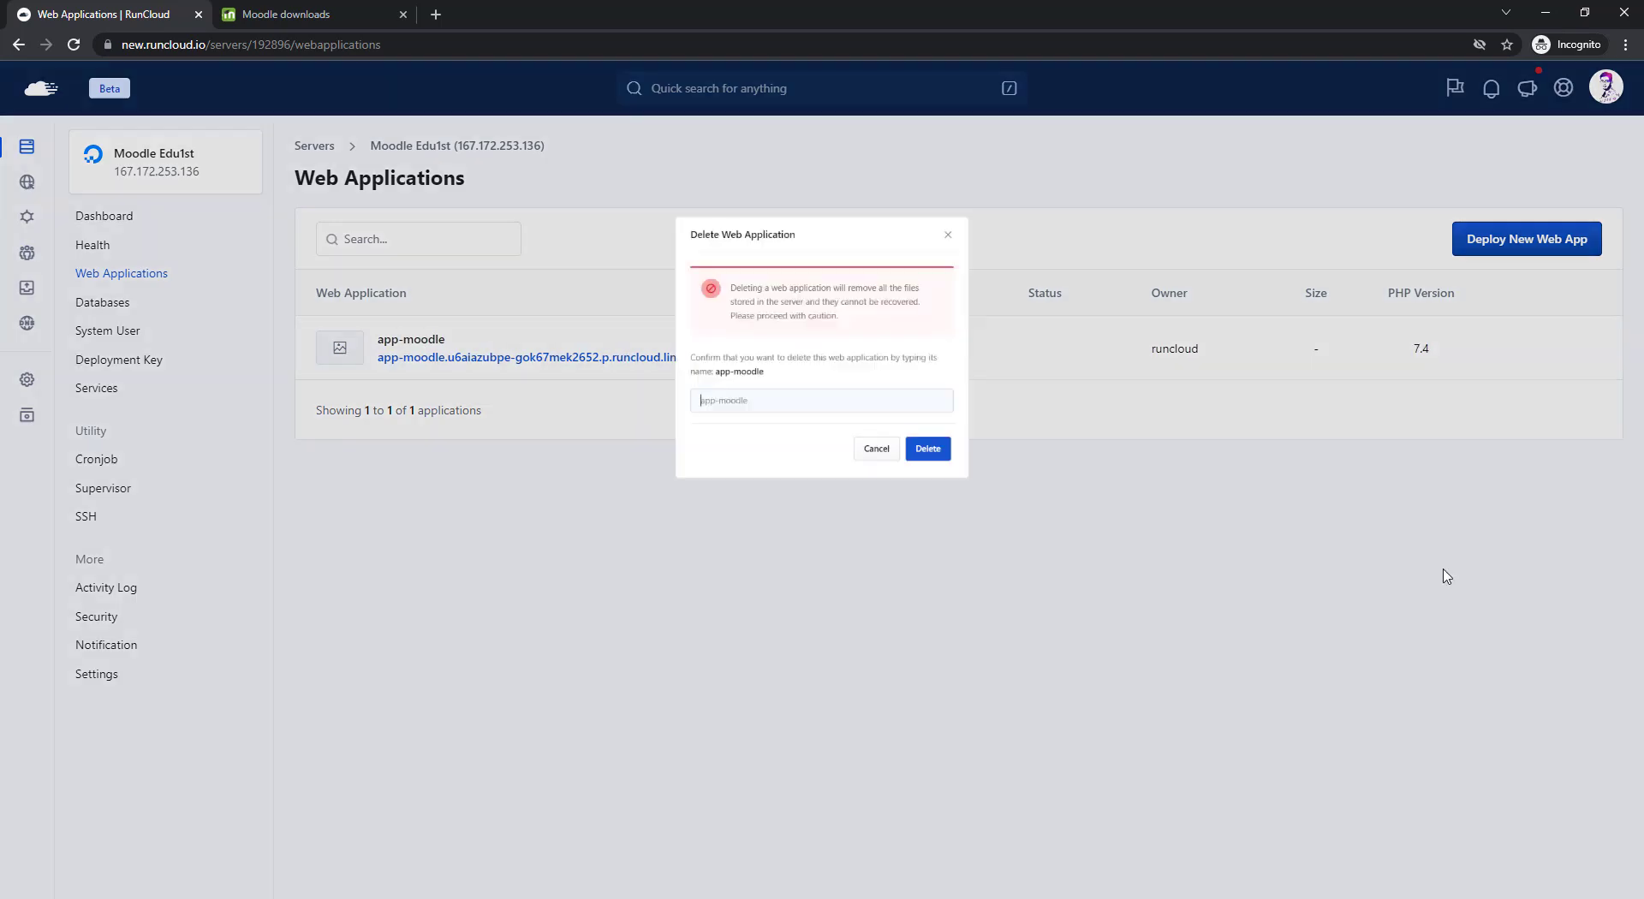
{"action": "left_click_drag", "start_coordinate": [740, 383], "coordinate": [676, 387]}
{"action": "key", "text": "ctrl+c"}
{"action": "left_click", "coordinate": [699, 415]}
{"action": "key", "text": "ctrl+v"}
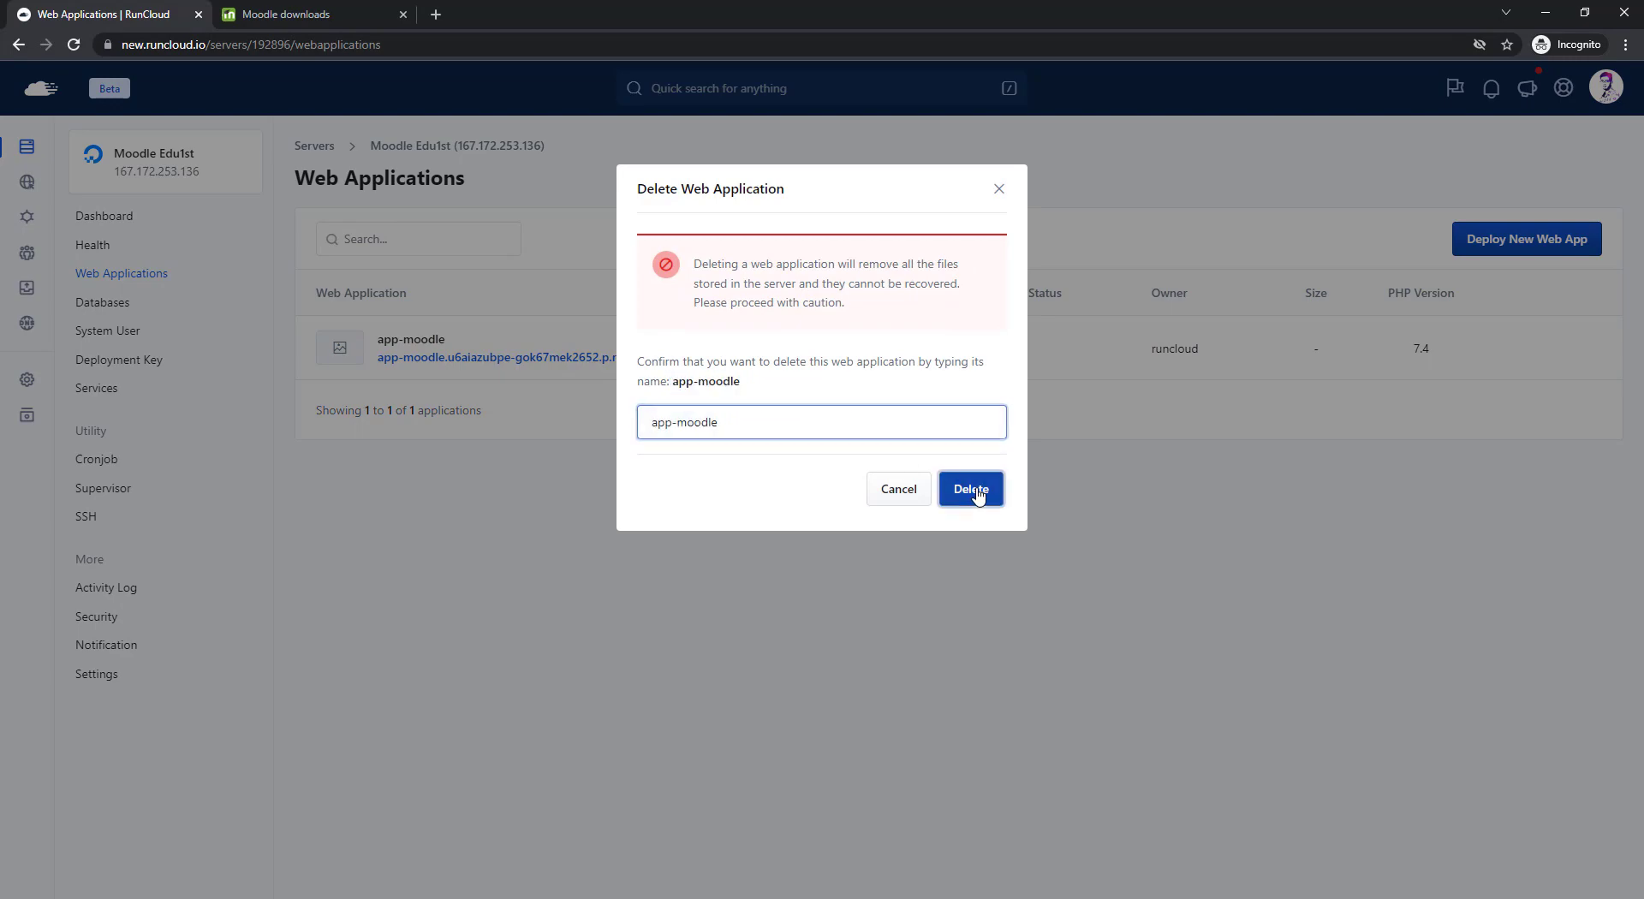
{"action": "left_click", "coordinate": [968, 486]}
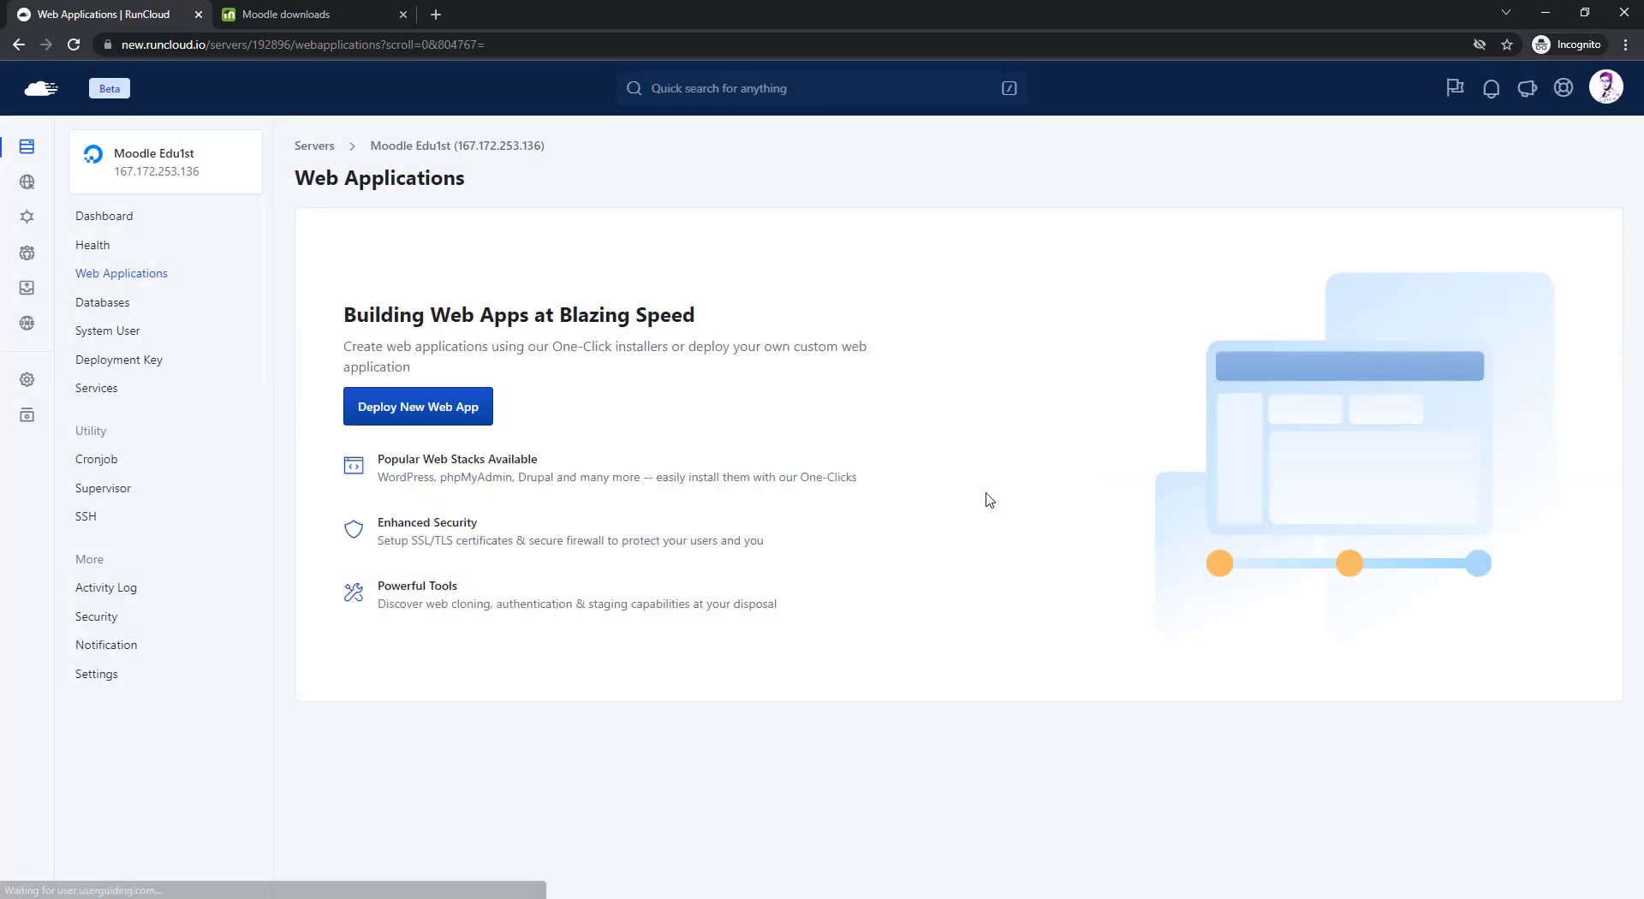
Start deploying a new empty web app and name the application moodle.
{"action": "left_click", "coordinate": [441, 415]}
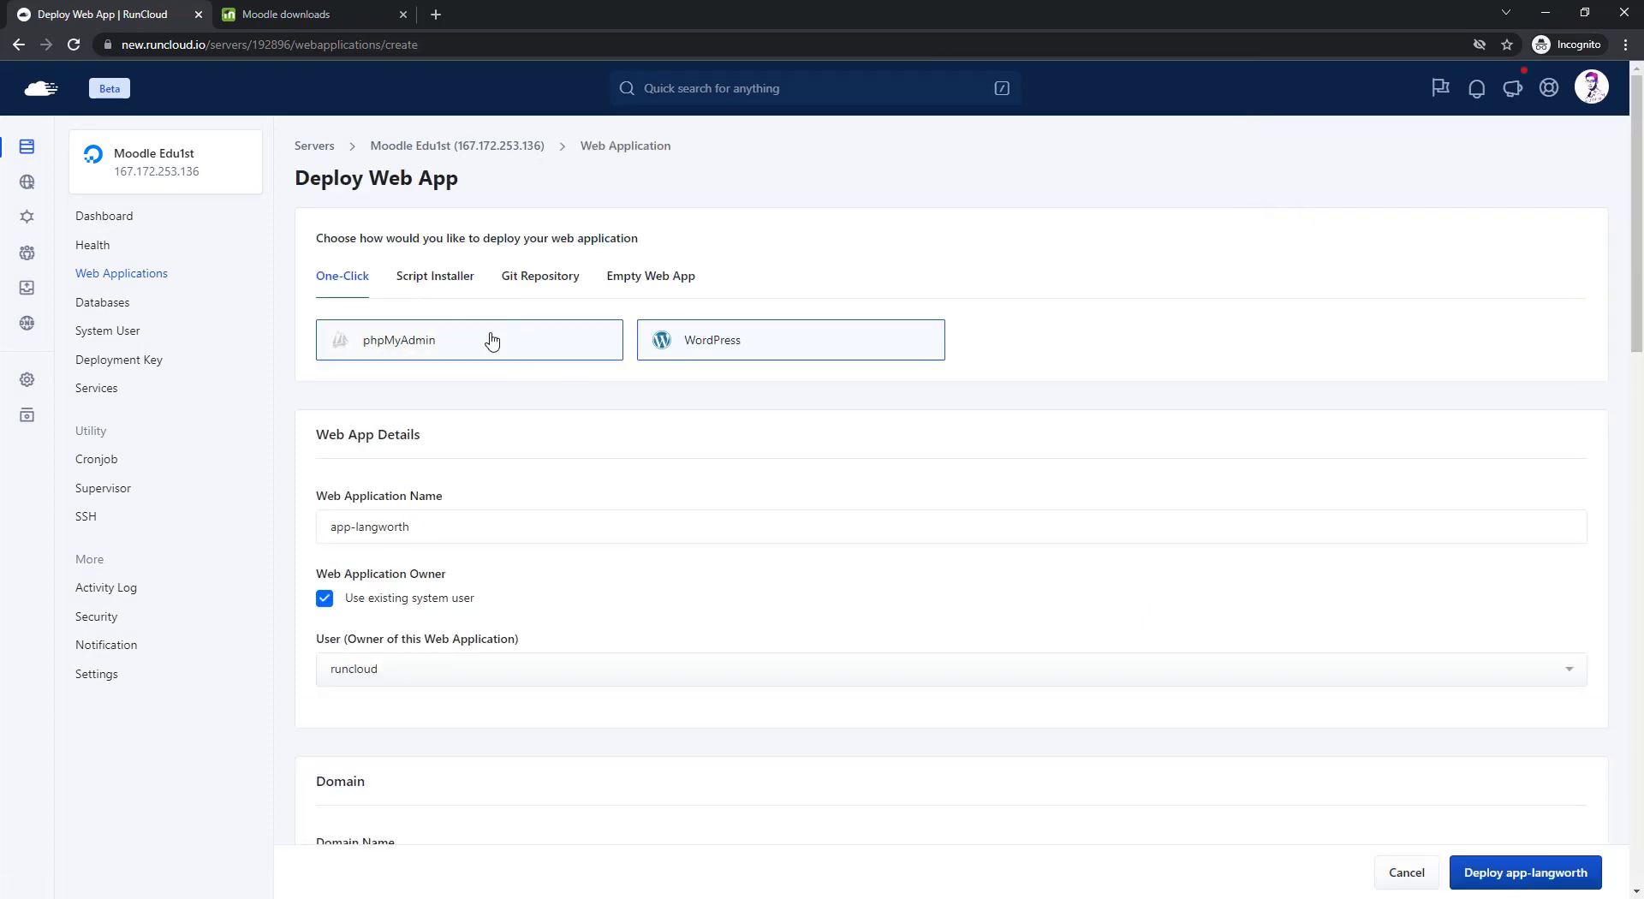
{"action": "left_click", "coordinate": [640, 286]}
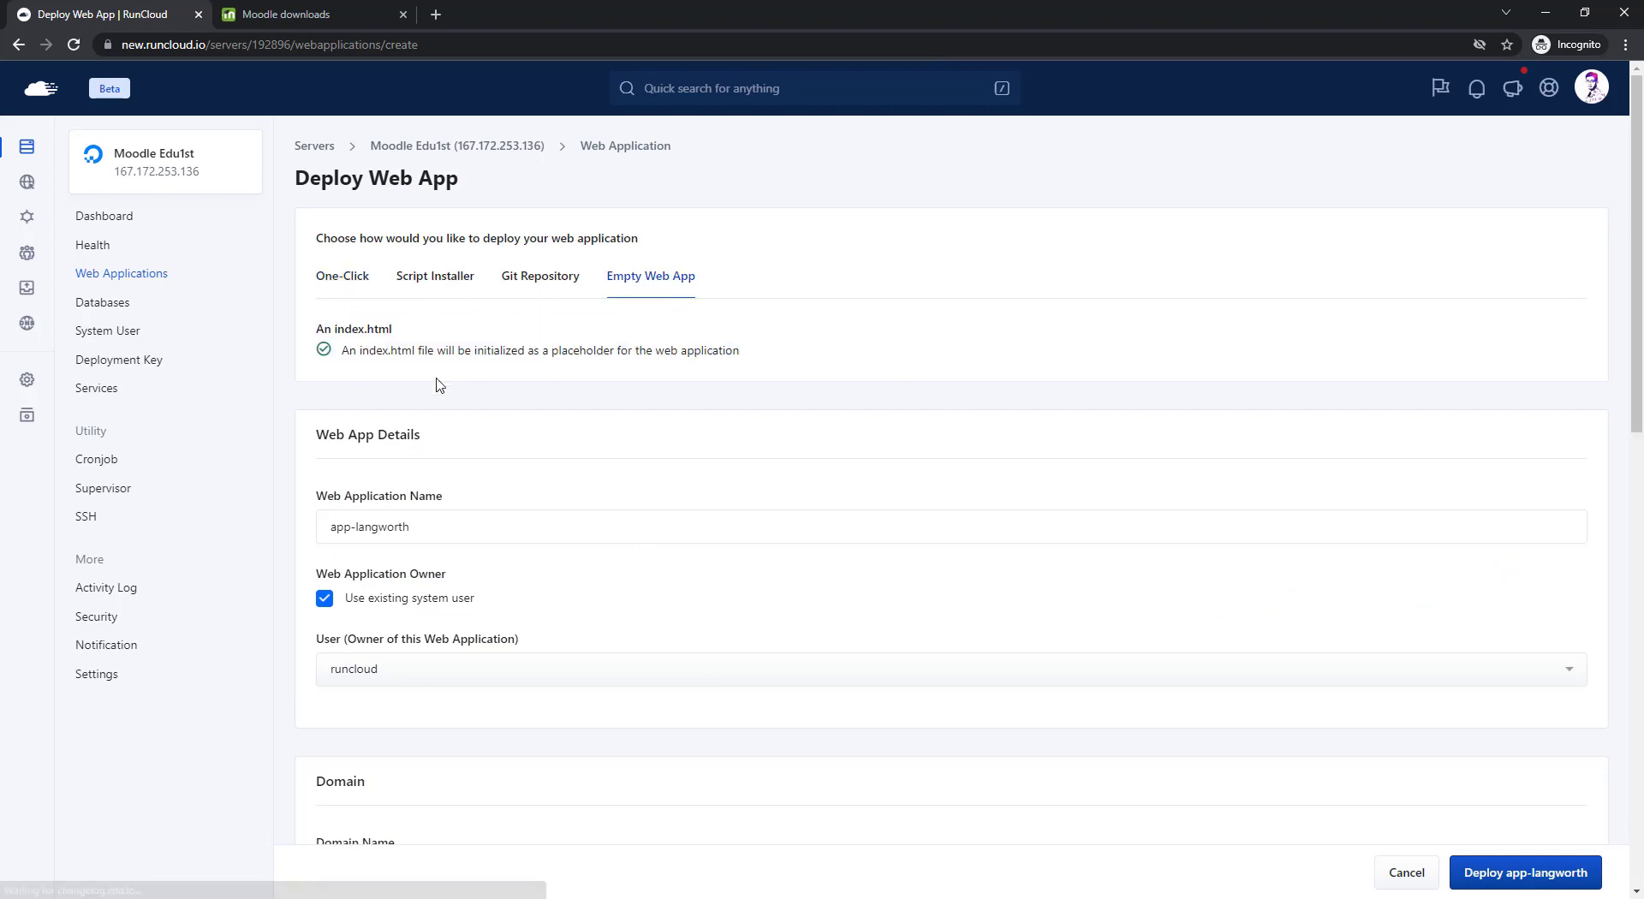
{"action": "scroll", "coordinate": [434, 454], "scroll_direction": "down", "scroll_amount": 1}
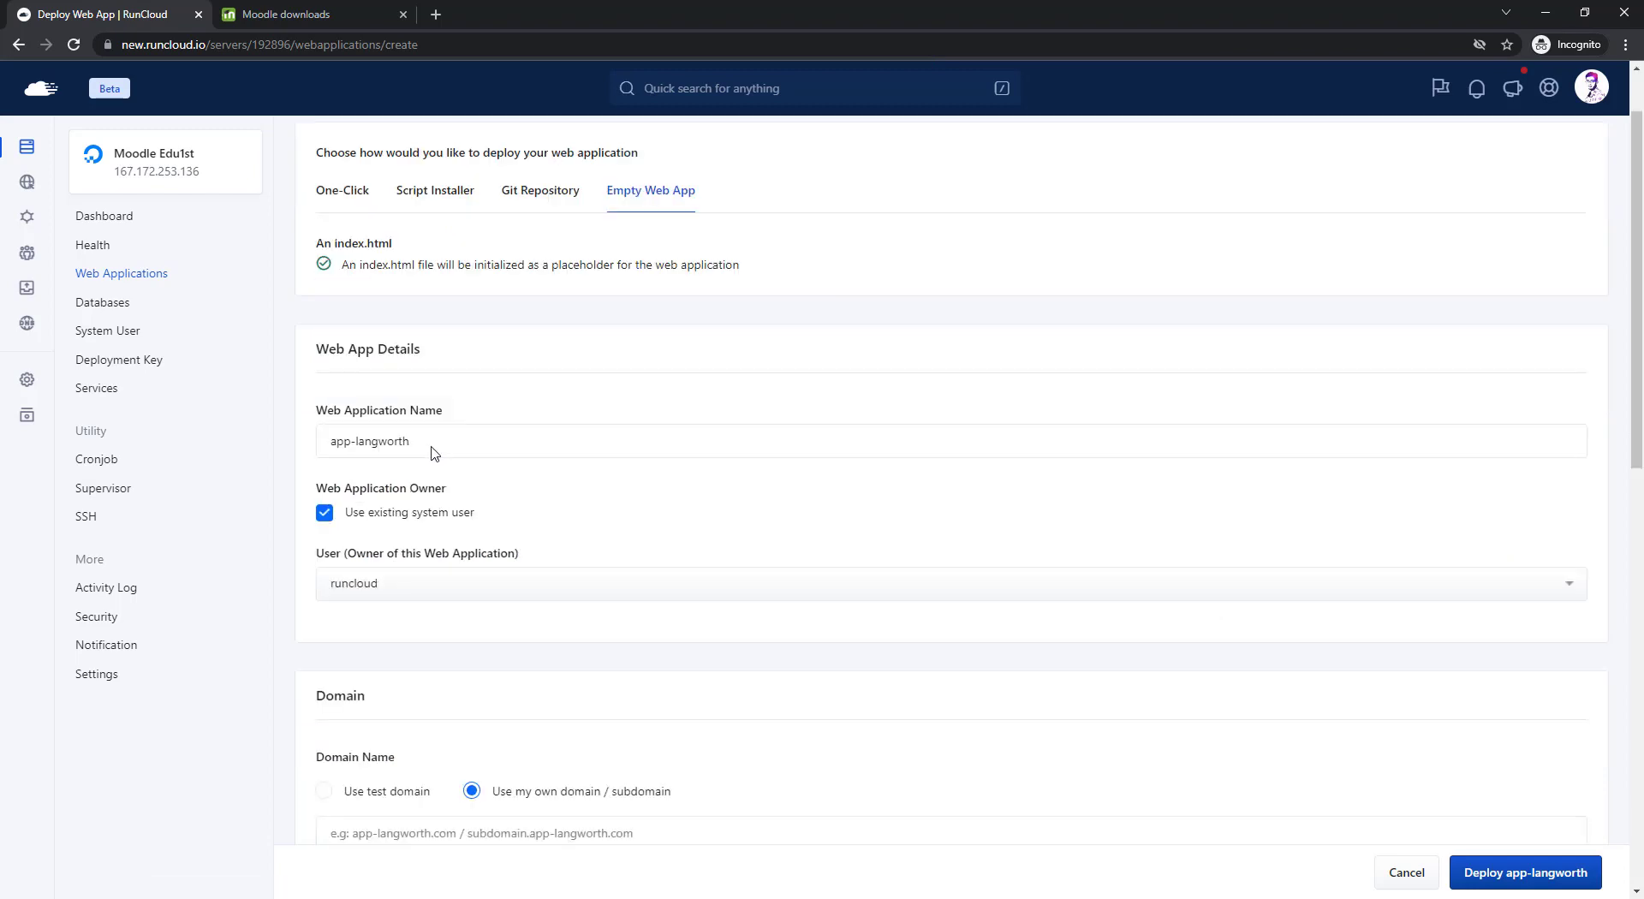
{"action": "double_click", "coordinate": [432, 446]}
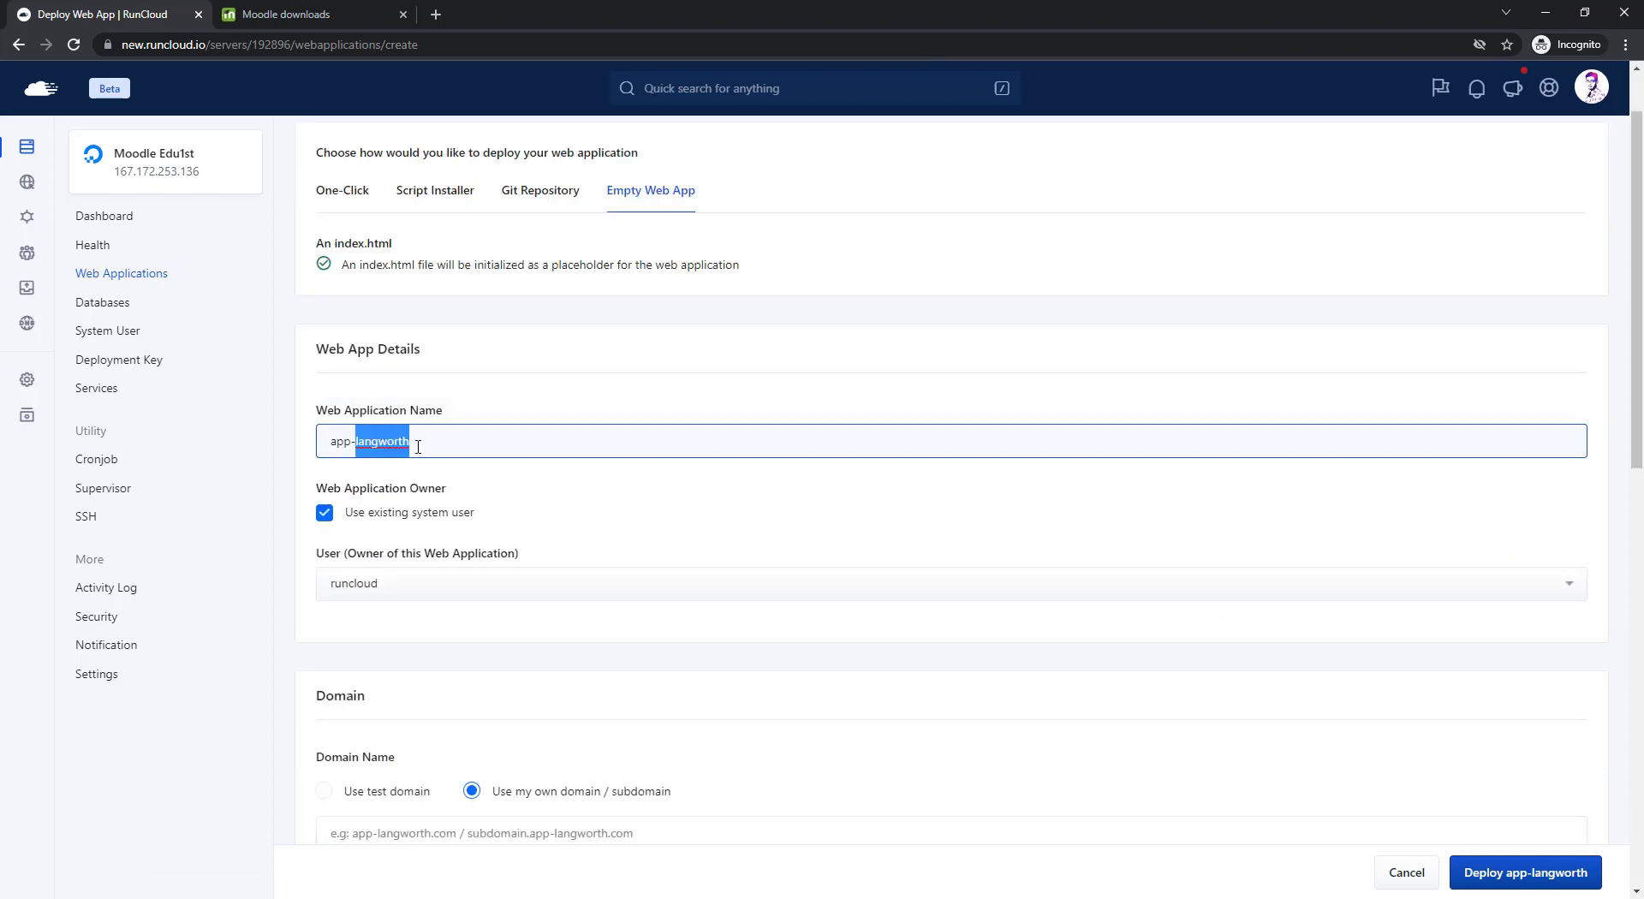
{"action": "type", "text": "app-moodle"}
{"action": "left_click_drag", "start_coordinate": [382, 441], "coordinate": [243, 435]}
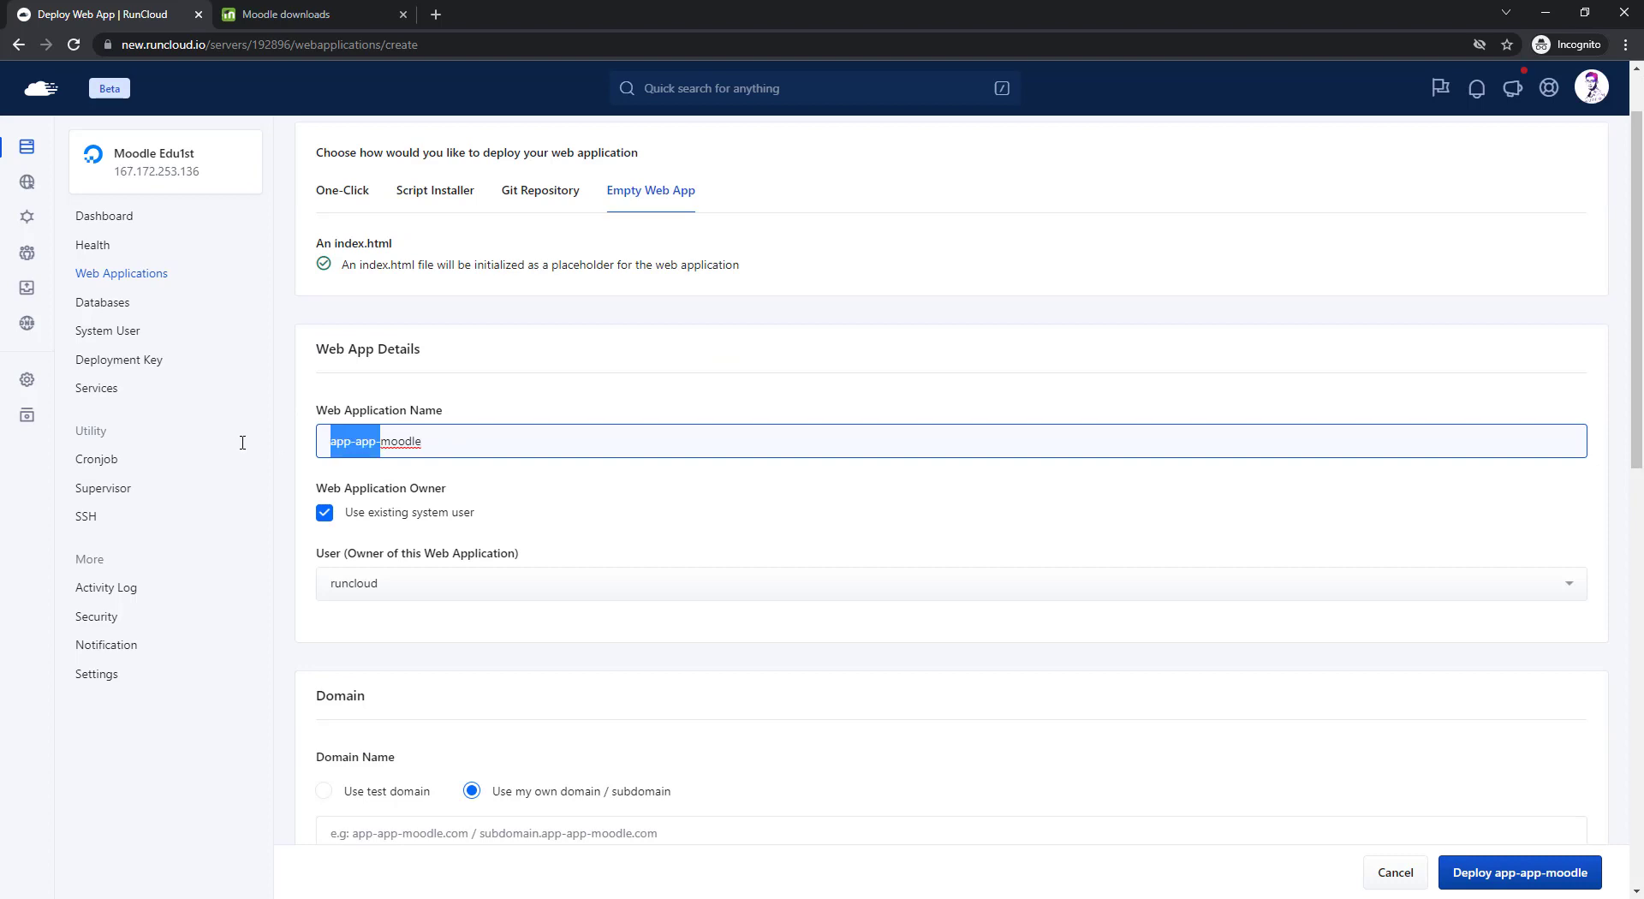
{"action": "key", "text": "BackSpace"}
{"action": "type", "text": "-appica"}
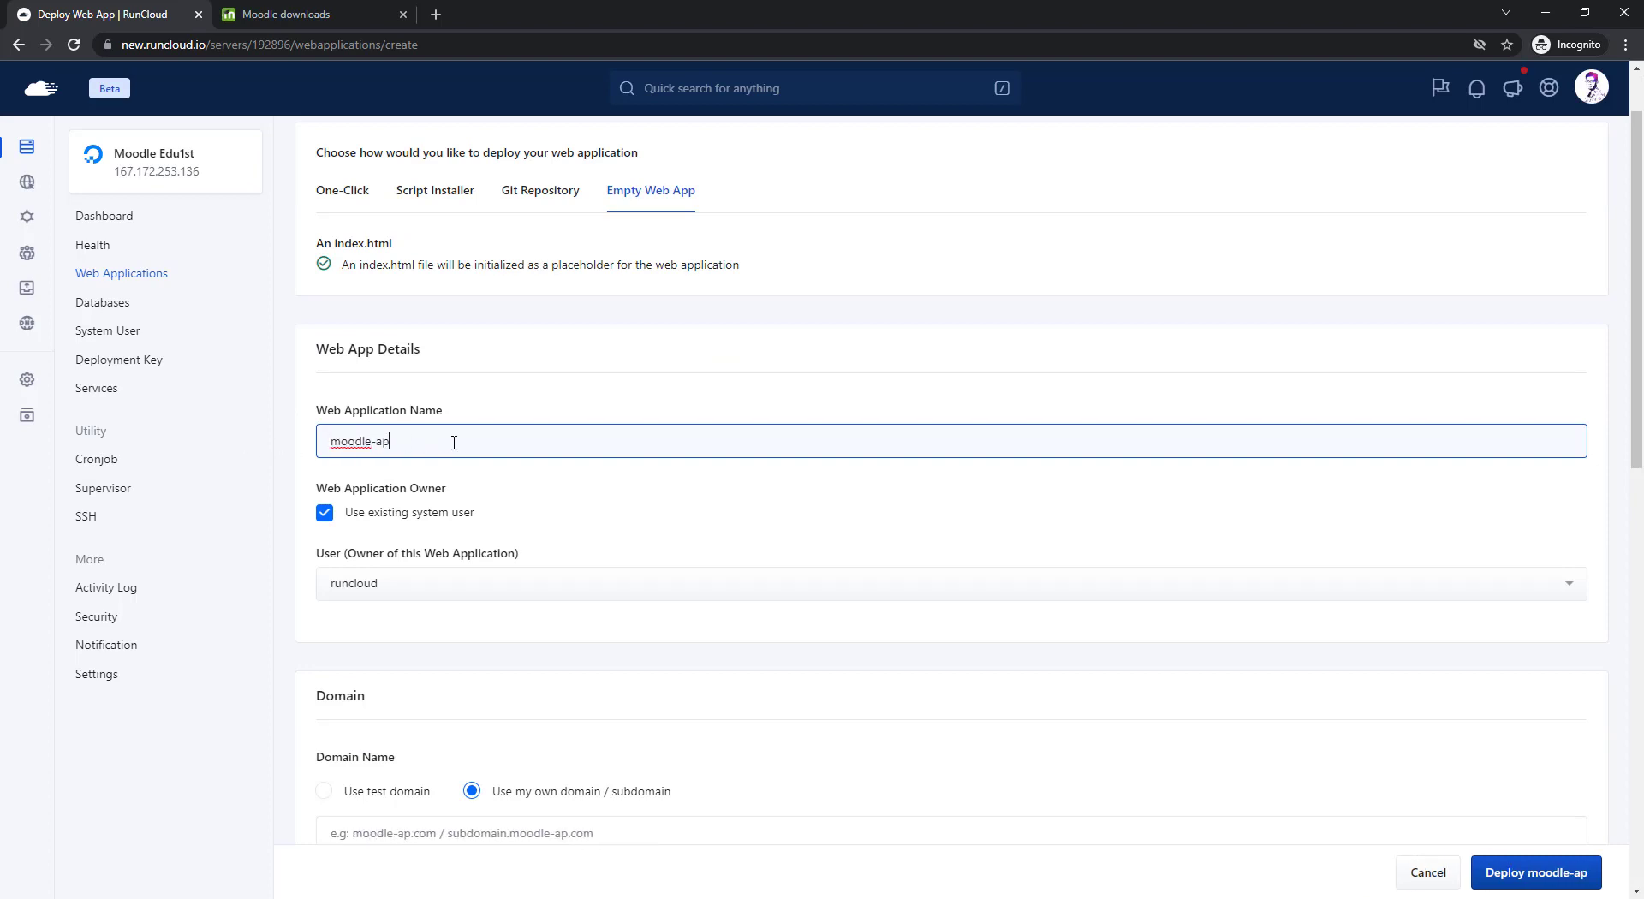
{"action": "key", "text": "BackSpace"}
{"action": "key", "text": "BackSpace"}
{"action": "key", "text": "BackSpace"}
{"action": "key", "text": "BackSpace"}
{"action": "key", "text": "BackSpace"}
{"action": "key", "text": "BackSpace"}
{"action": "key", "text": "BackSpace"}
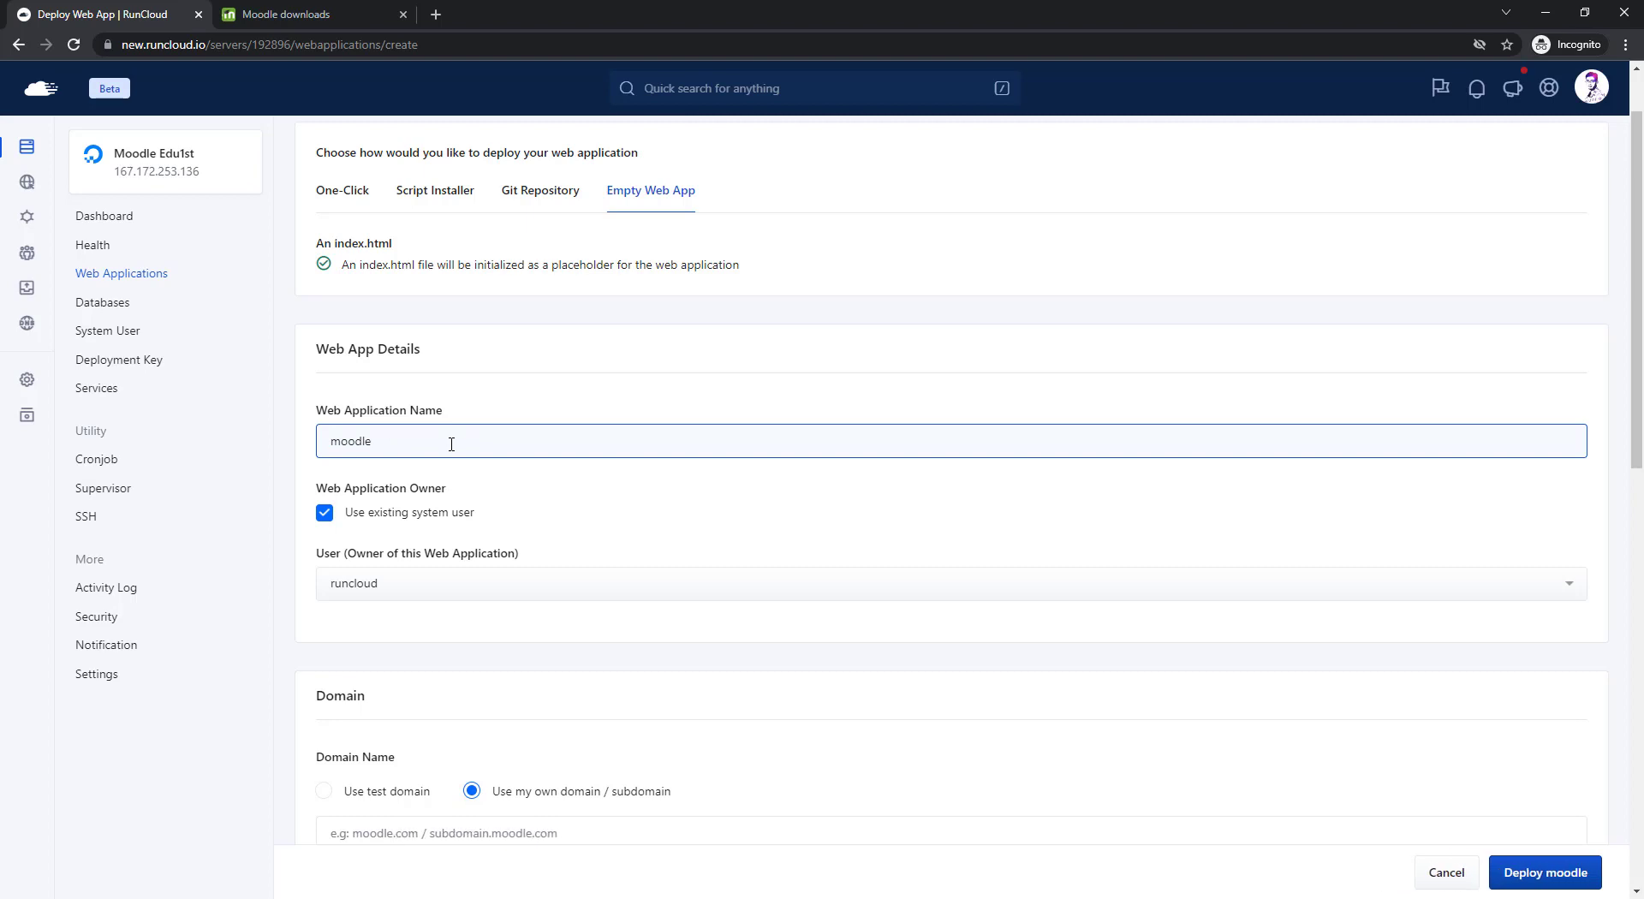
{"action": "left_click", "coordinate": [568, 407]}
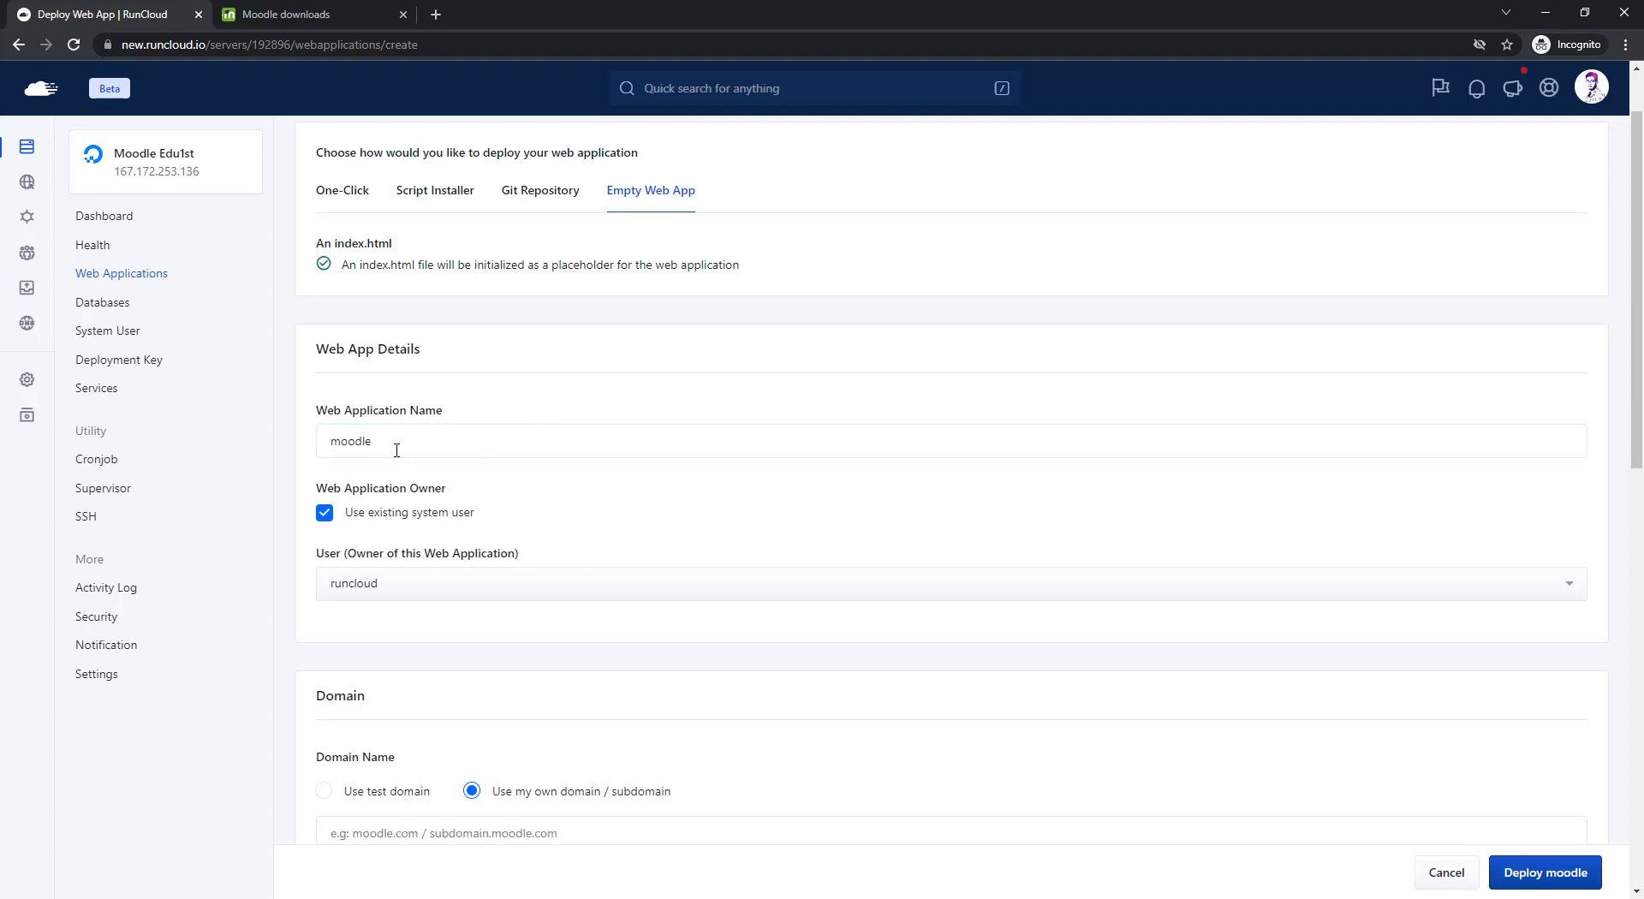
{"action": "left_click", "coordinate": [495, 453]}
{"action": "left_click", "coordinate": [589, 410]}
Select the existing system user runcloud as the web application's owner.
{"action": "scroll", "coordinate": [441, 682], "scroll_direction": "down", "scroll_amount": 2}
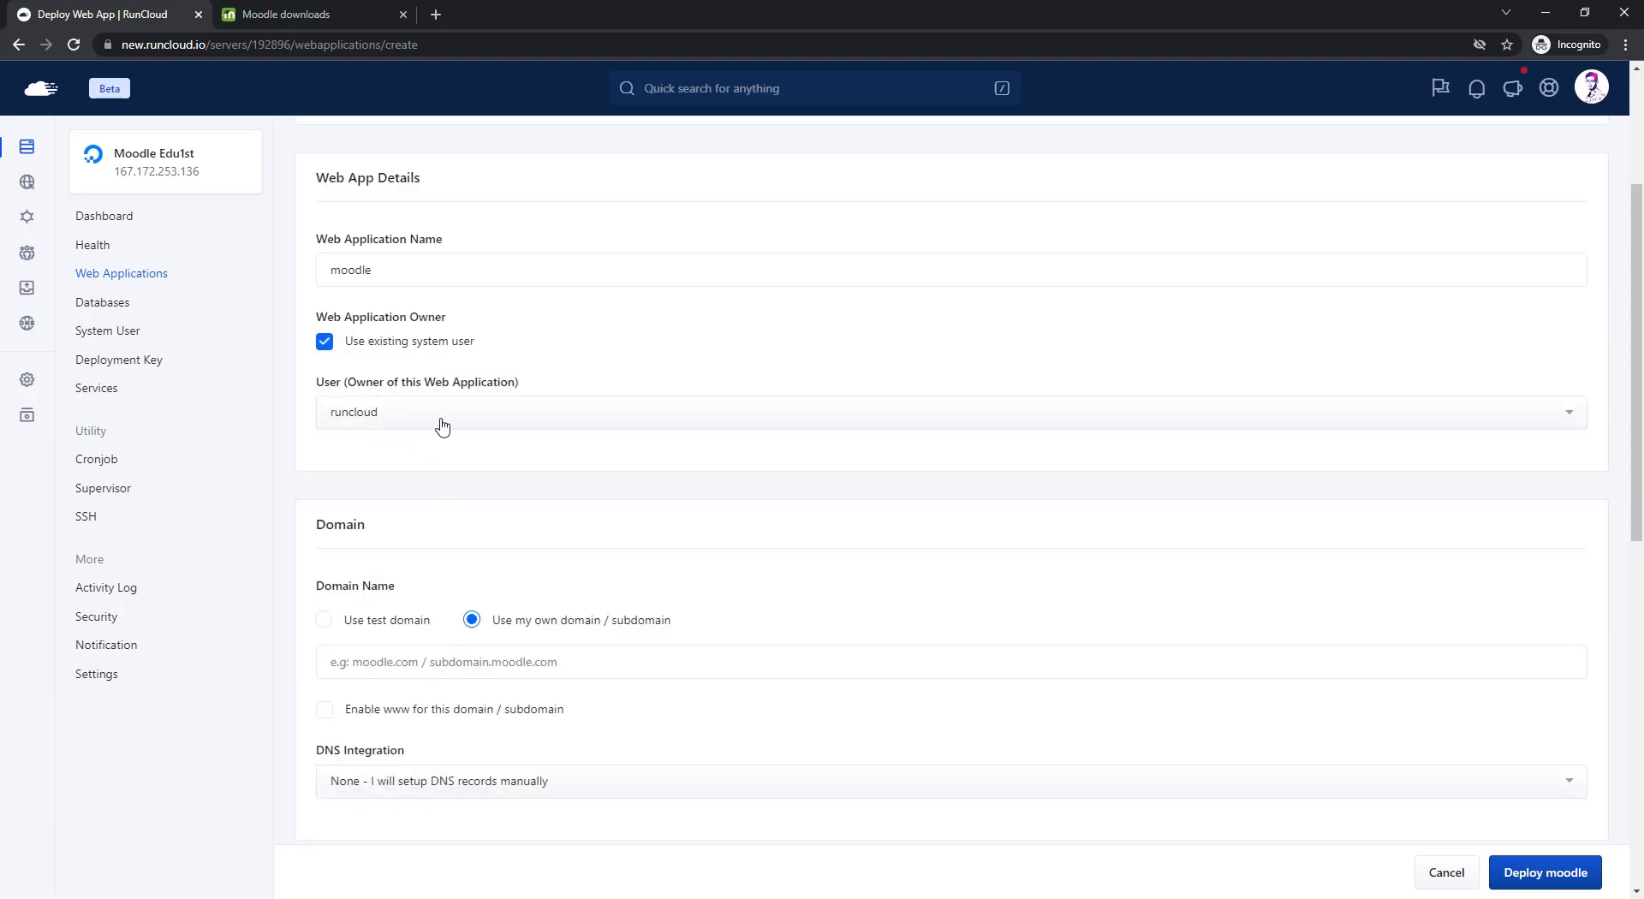
{"action": "left_click", "coordinate": [395, 414]}
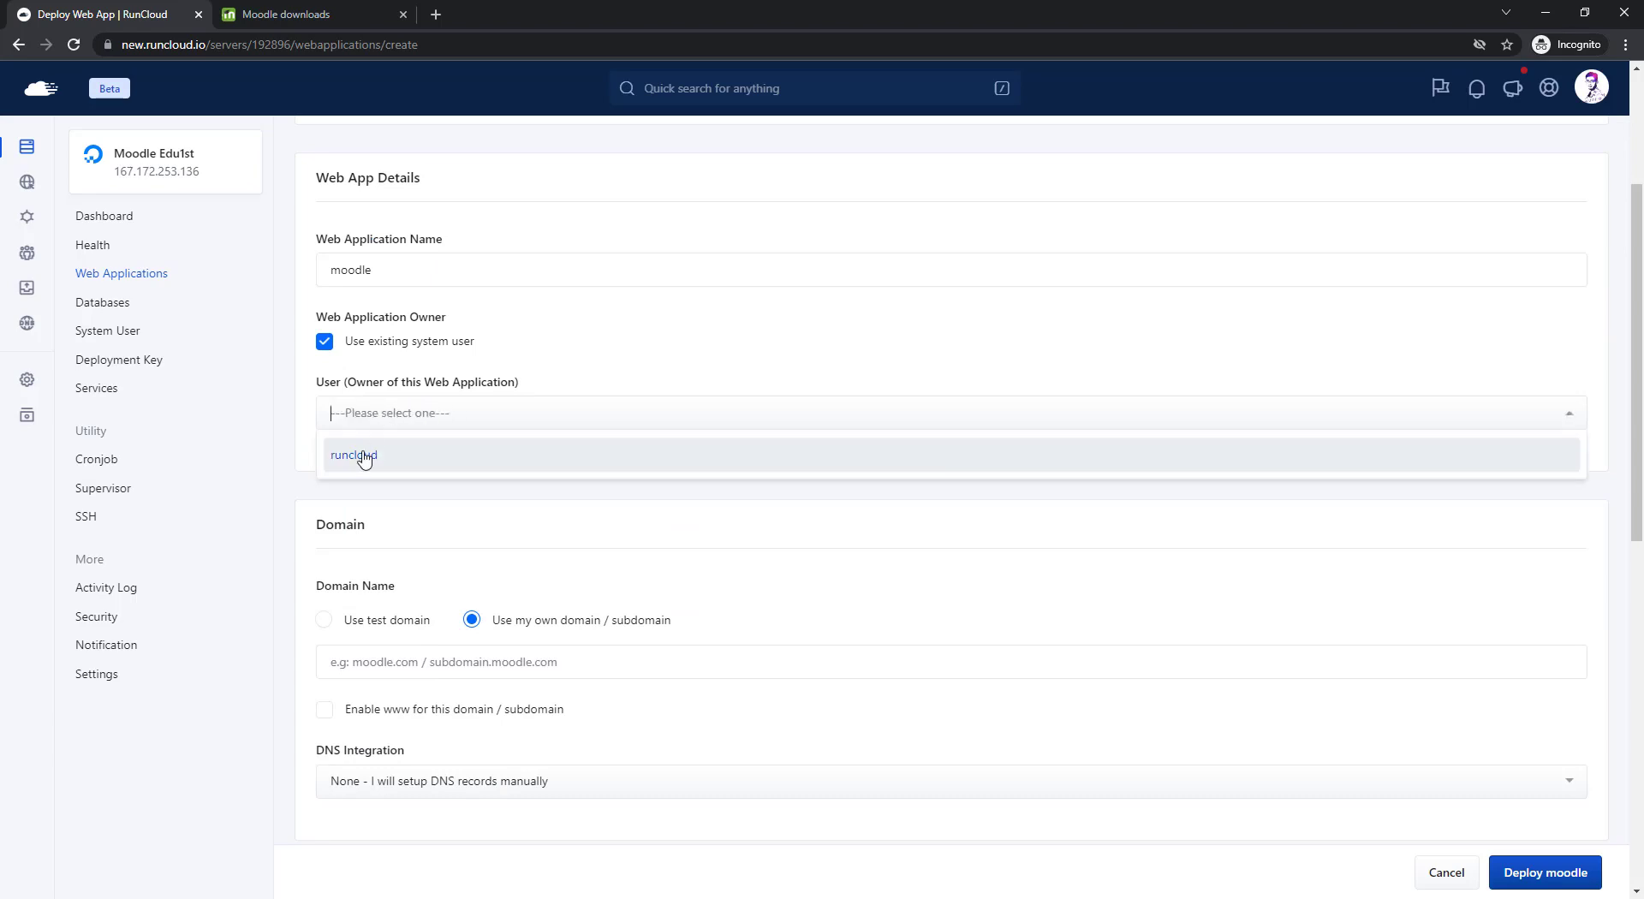
{"action": "left_click", "coordinate": [369, 457]}
{"action": "left_click", "coordinate": [374, 454]}
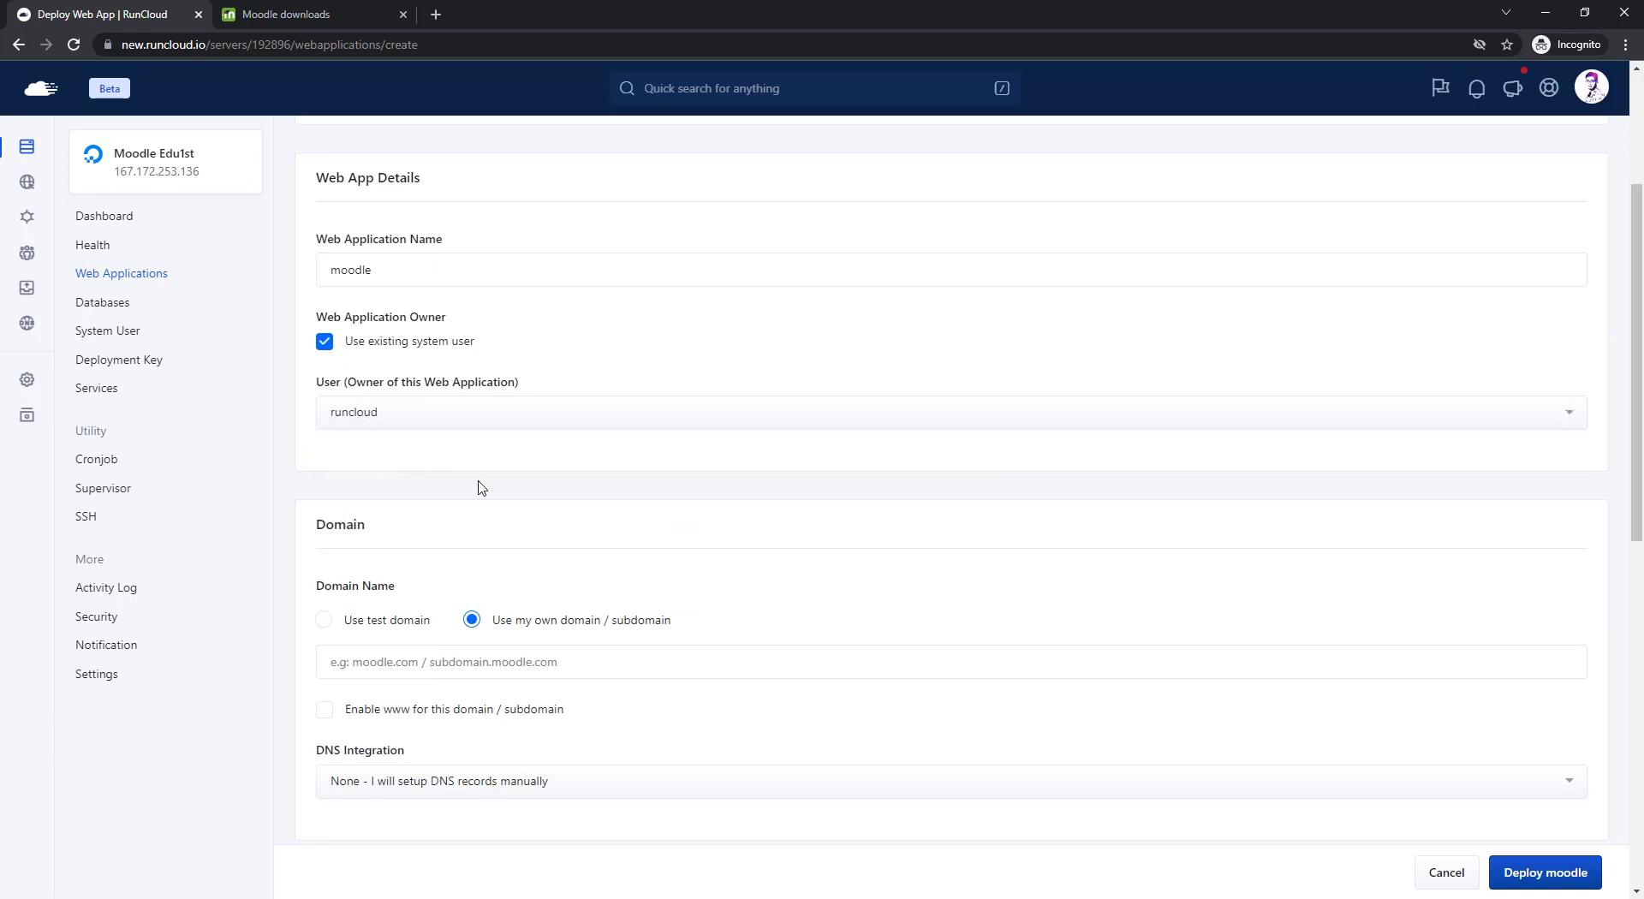
Set the web app to use the test domain with moodle as the subdomain.
{"action": "scroll", "coordinate": [428, 506], "scroll_direction": "down", "scroll_amount": 2}
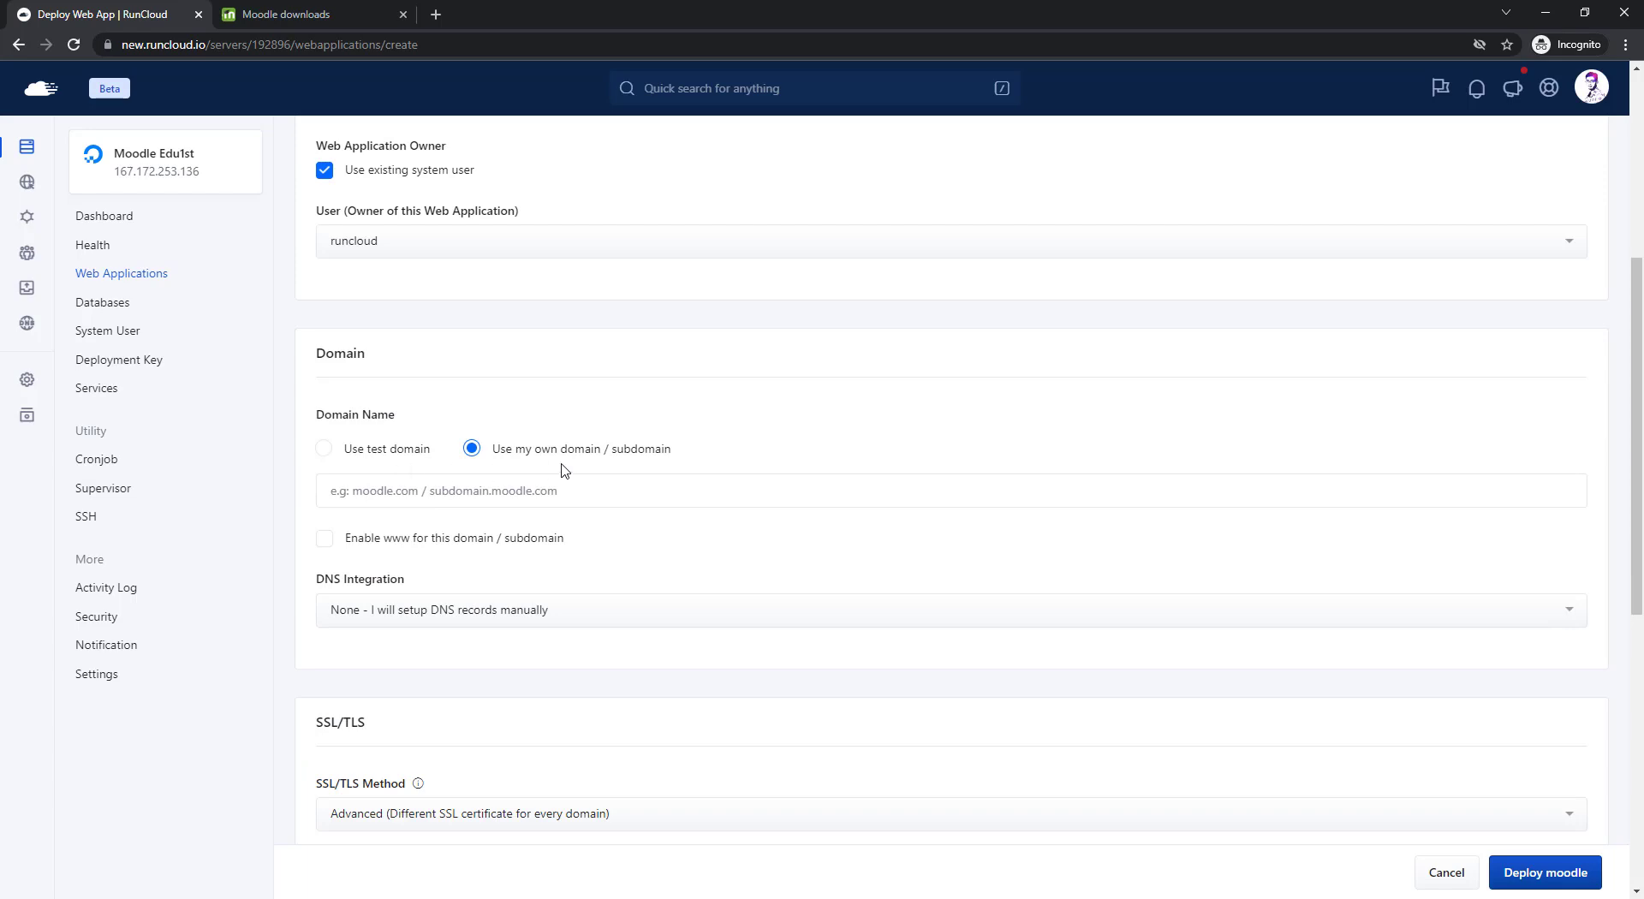
{"action": "left_click", "coordinate": [377, 454]}
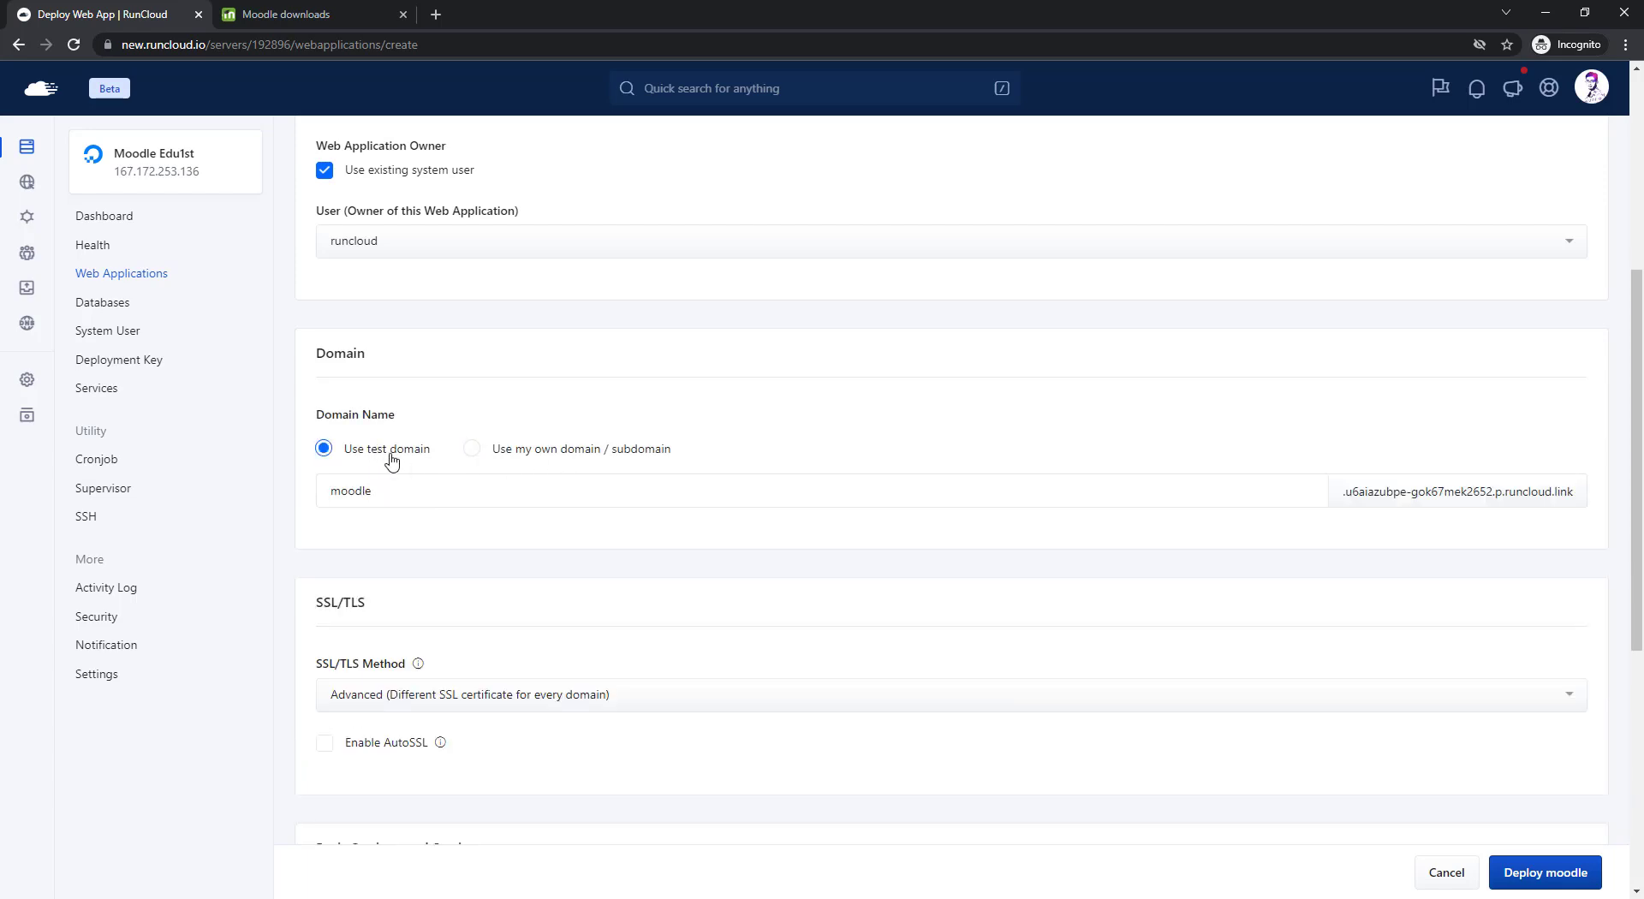
{"action": "left_click", "coordinate": [524, 453]}
{"action": "left_click", "coordinate": [509, 491]}
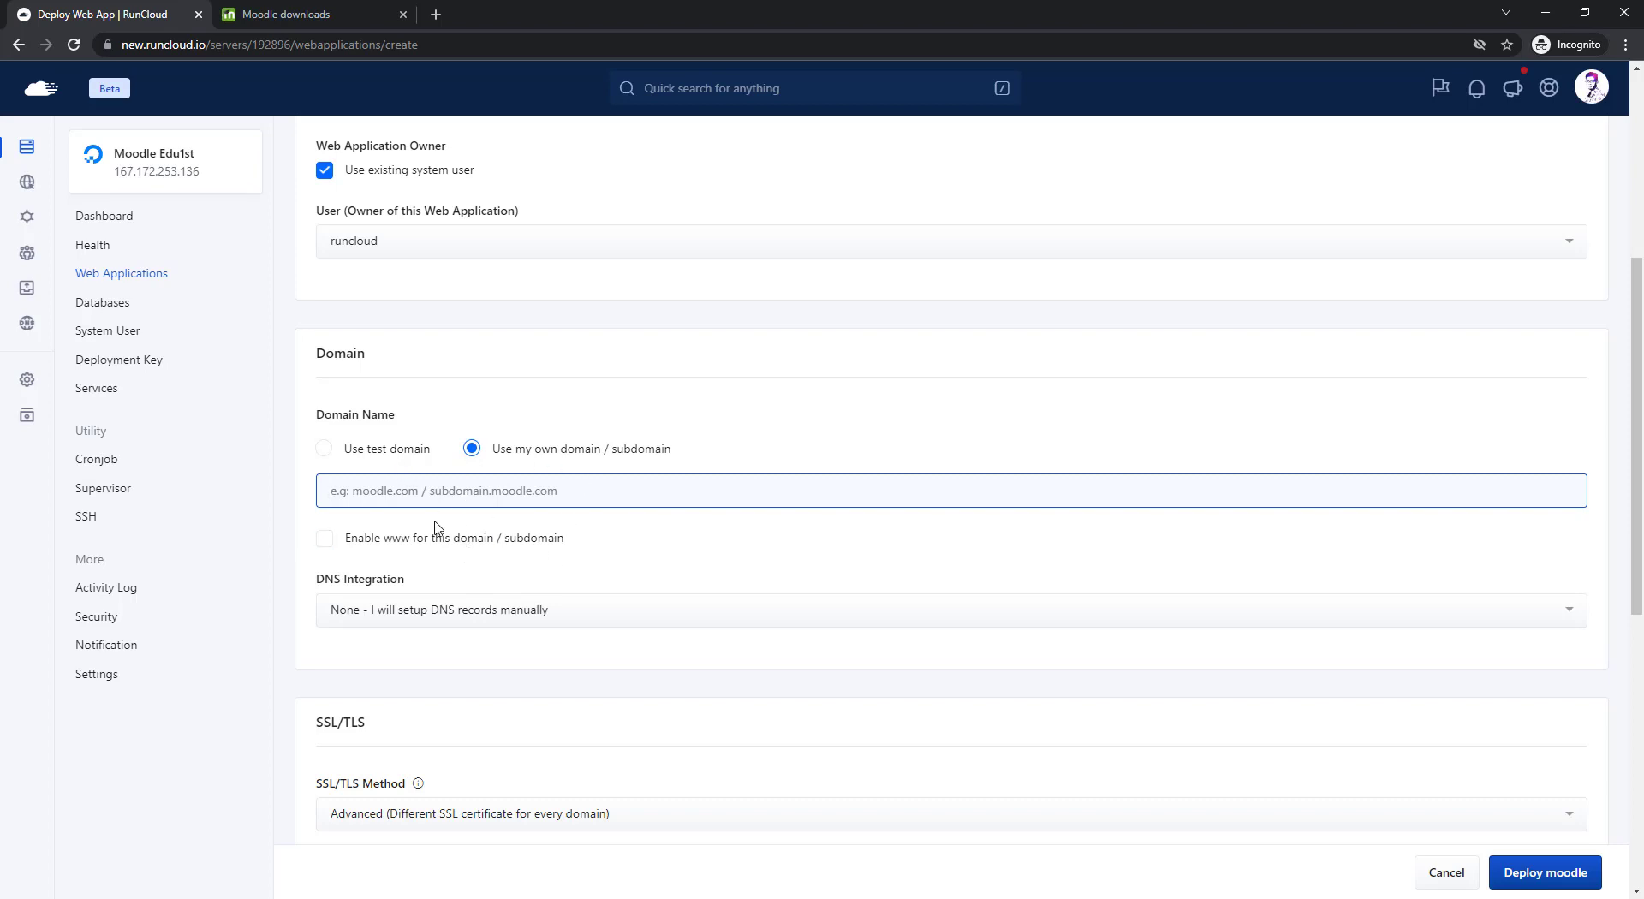
{"action": "left_click", "coordinate": [392, 456]}
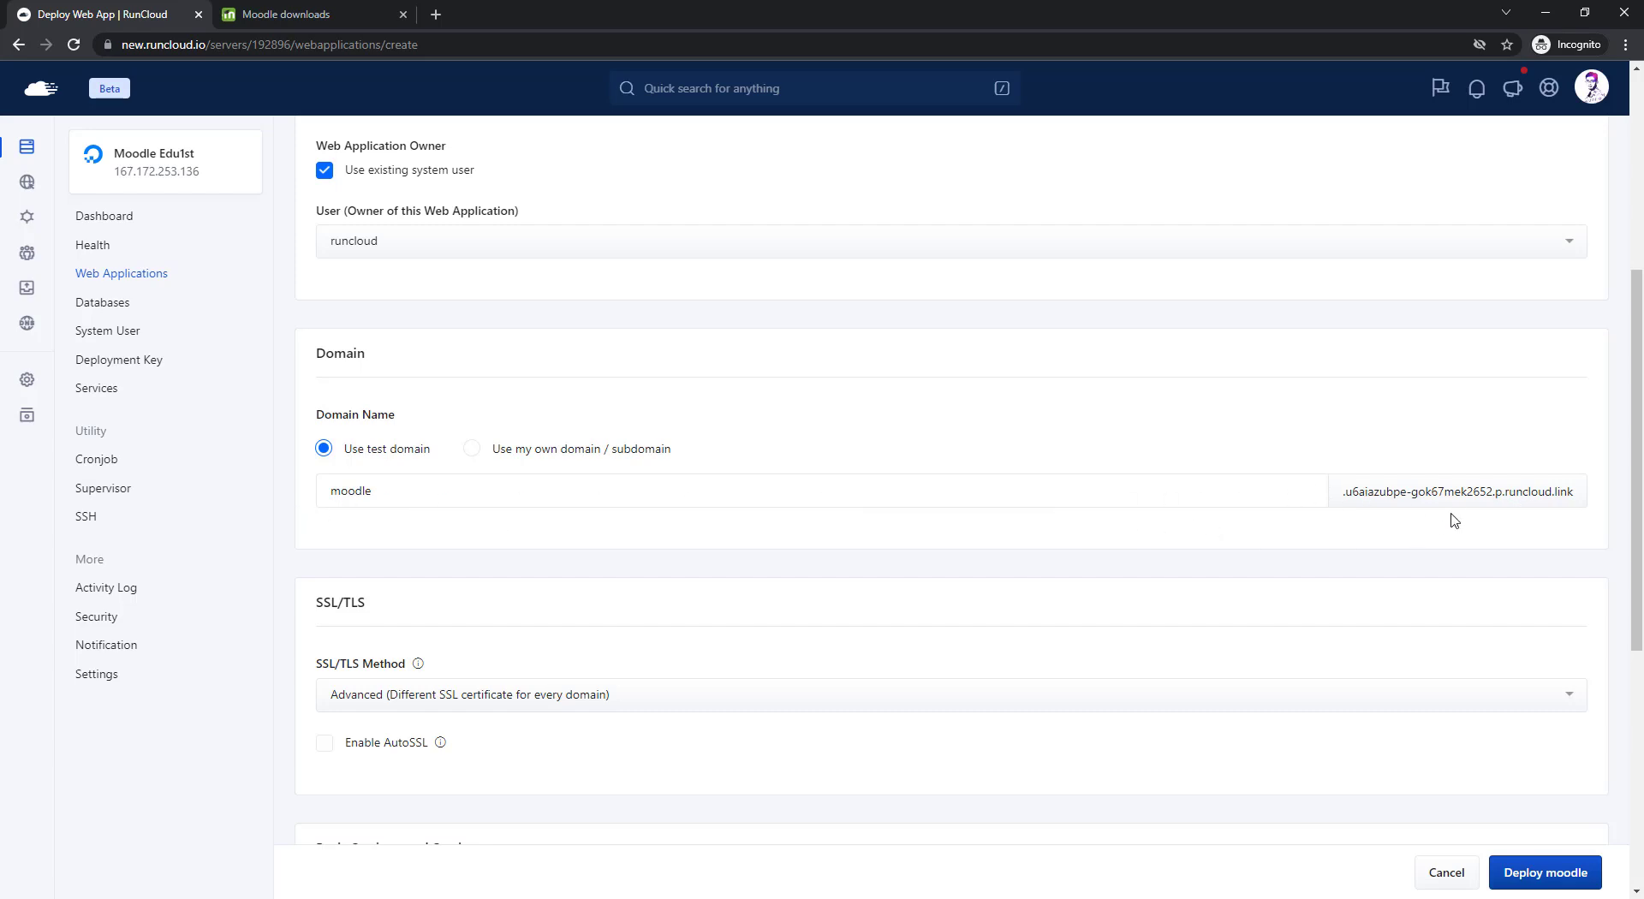
Set the SSL/TLS method to Basic (One SSL certificate for all domains).
{"action": "scroll", "coordinate": [618, 546], "scroll_direction": "down", "scroll_amount": 2}
{"action": "left_click", "coordinate": [381, 530]}
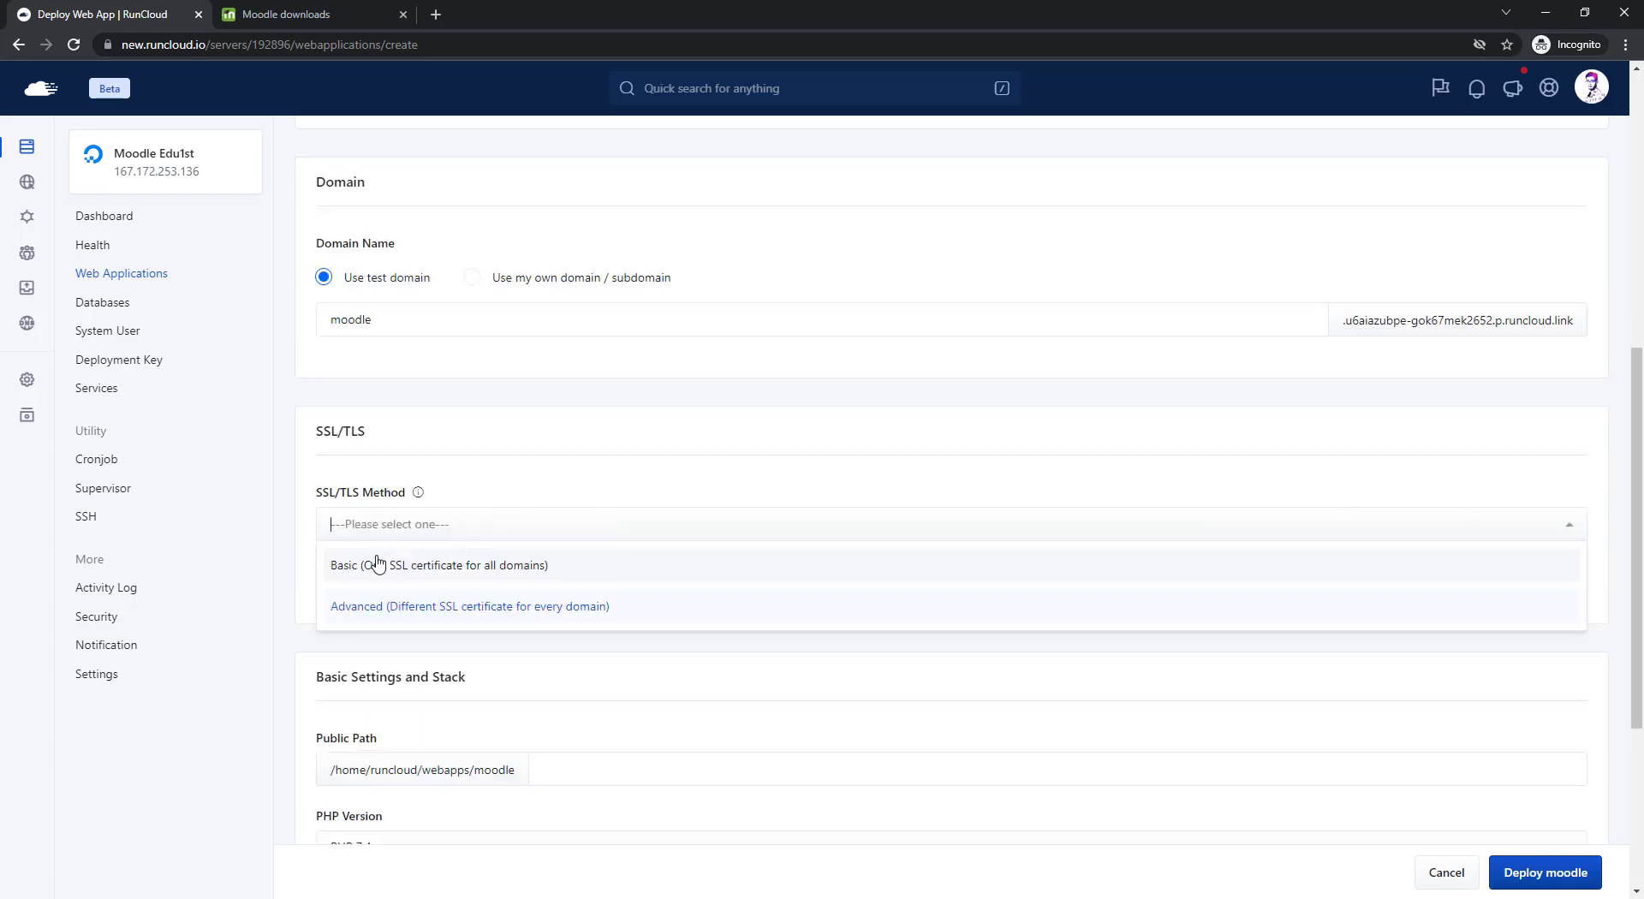
{"action": "left_click", "coordinate": [373, 571]}
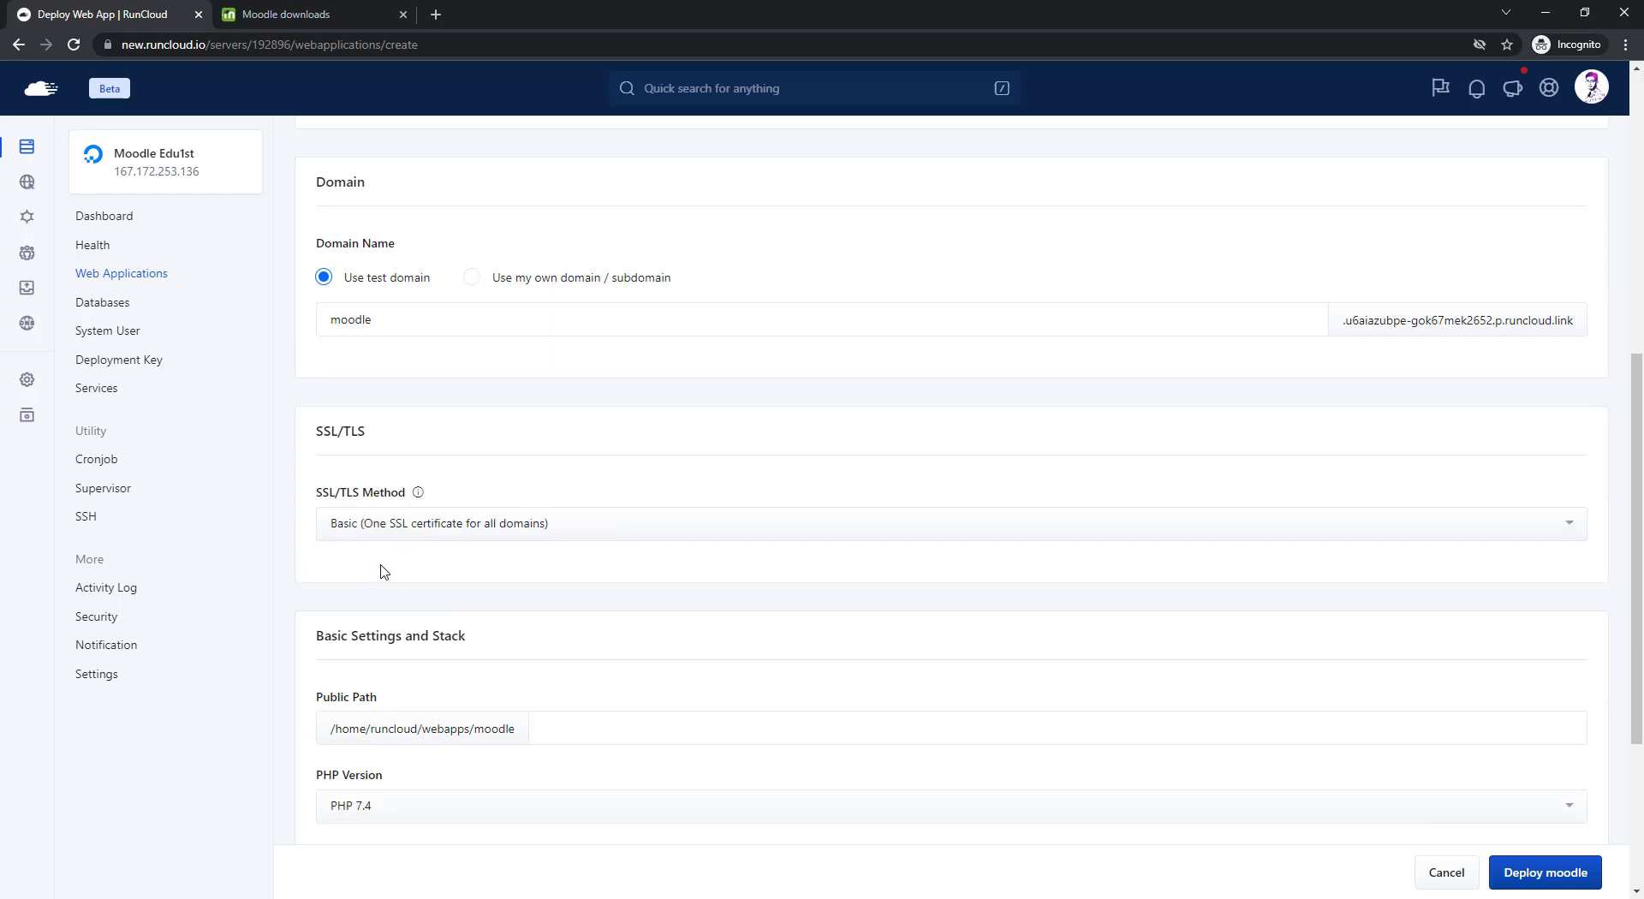
Set the web app's public path to /public under /home/runcloud/webapps/moodle.
{"action": "scroll", "coordinate": [384, 572], "scroll_direction": "down", "scroll_amount": 2}
{"action": "left_click", "coordinate": [575, 565]}
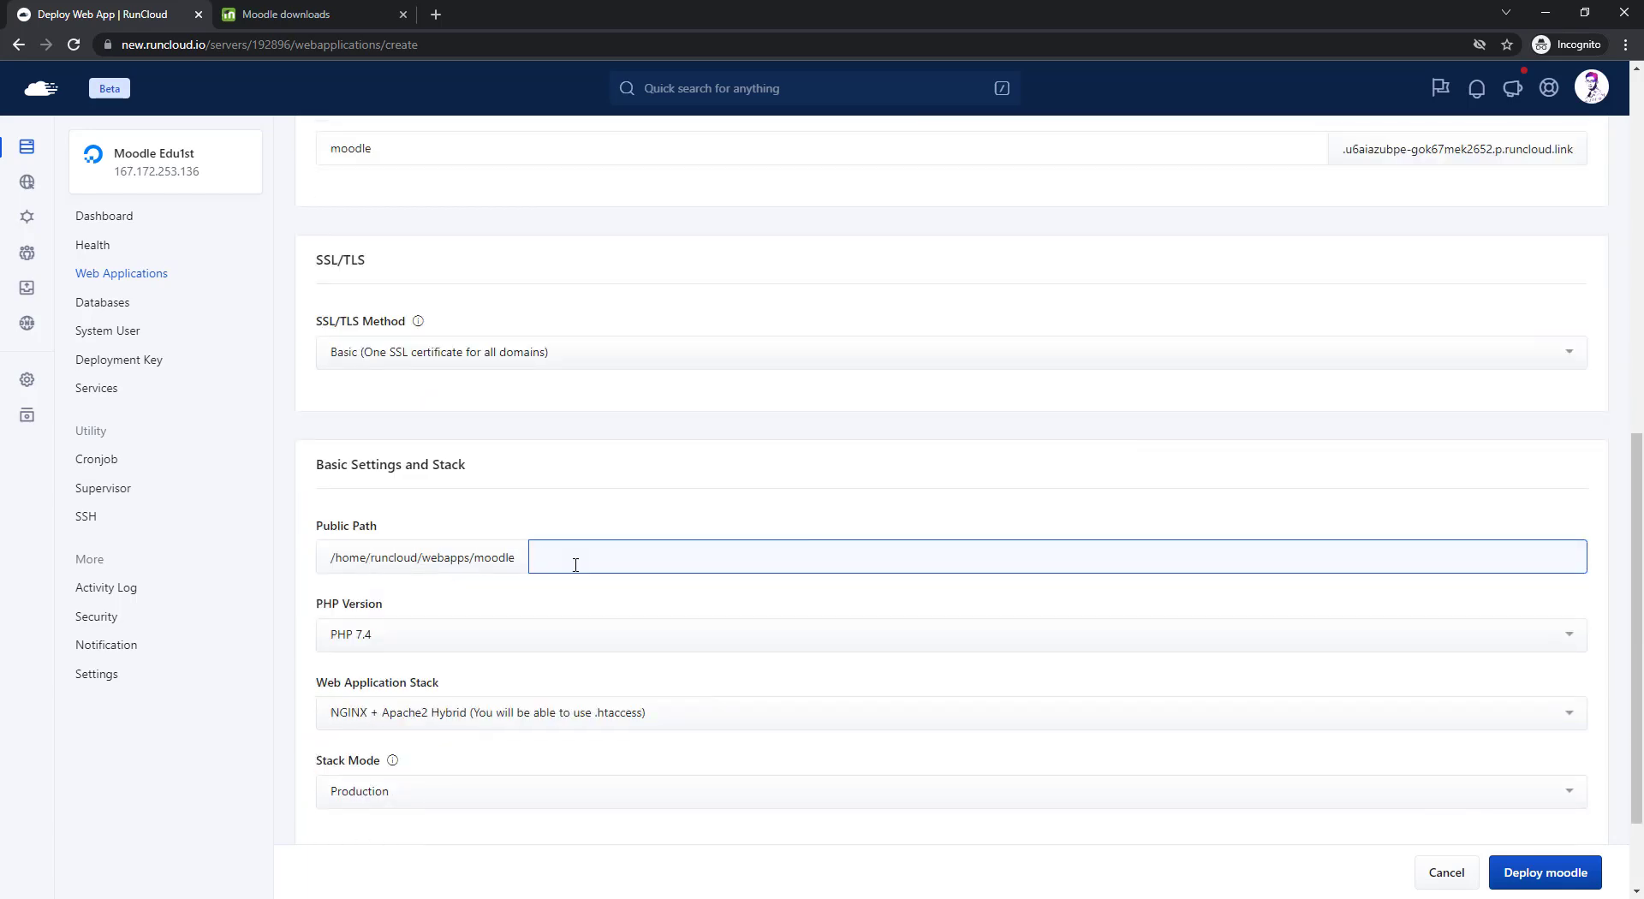
{"action": "left_click", "coordinate": [548, 516]}
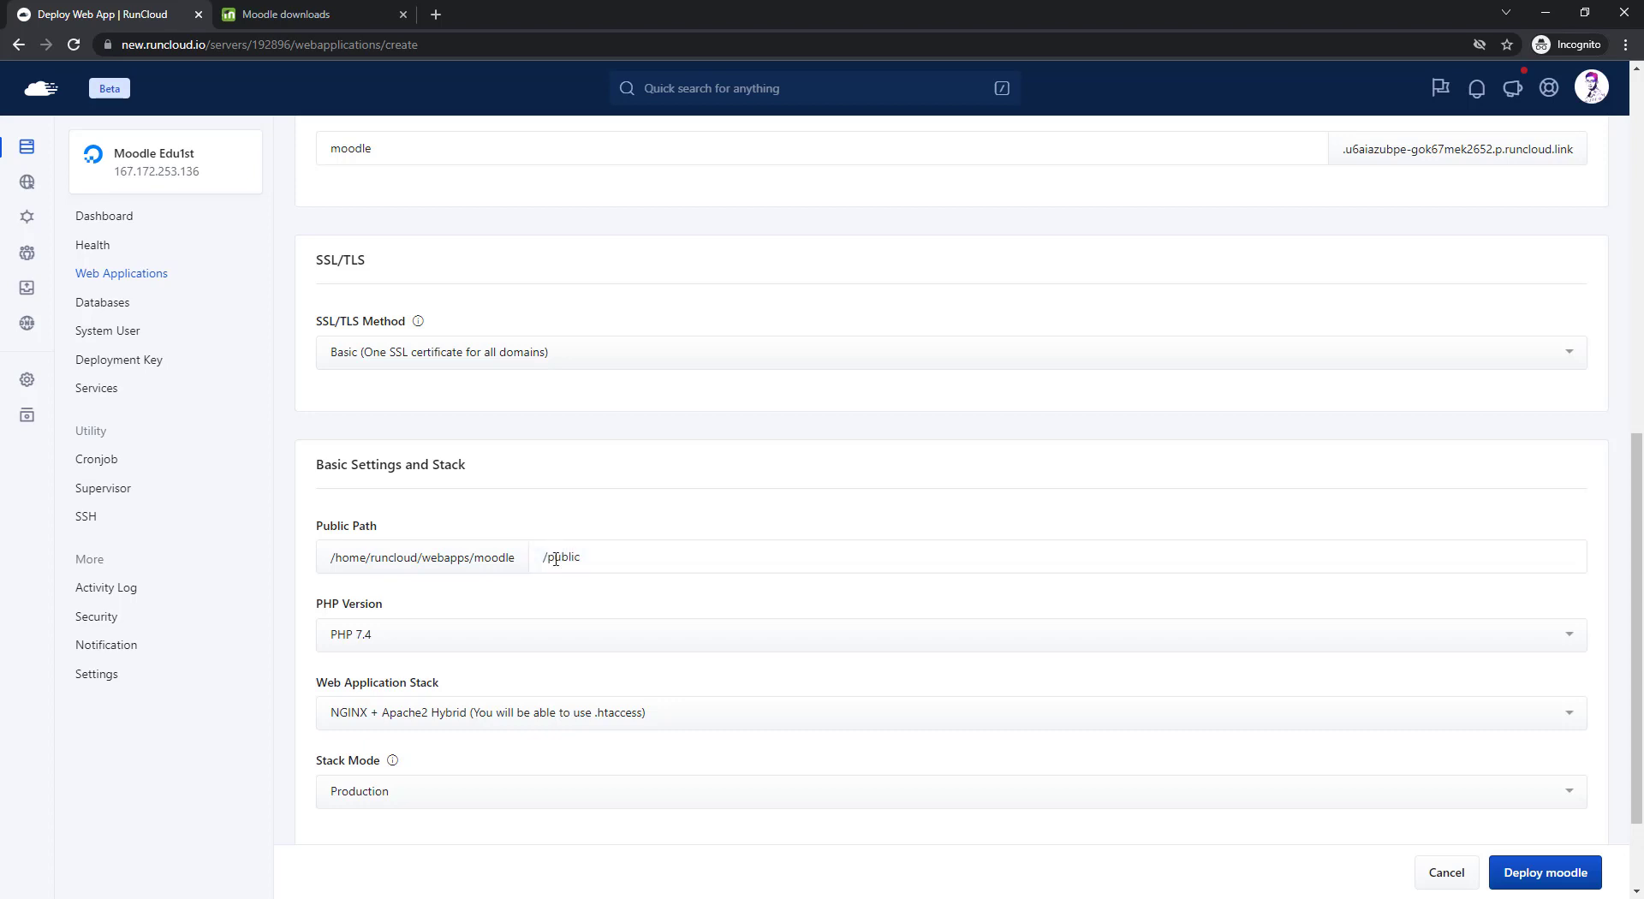
Expand the advanced settings of the web app and set the PHP date.timezone to New York (-04:00).
{"action": "scroll", "coordinate": [581, 607], "scroll_direction": "down", "scroll_amount": 2}
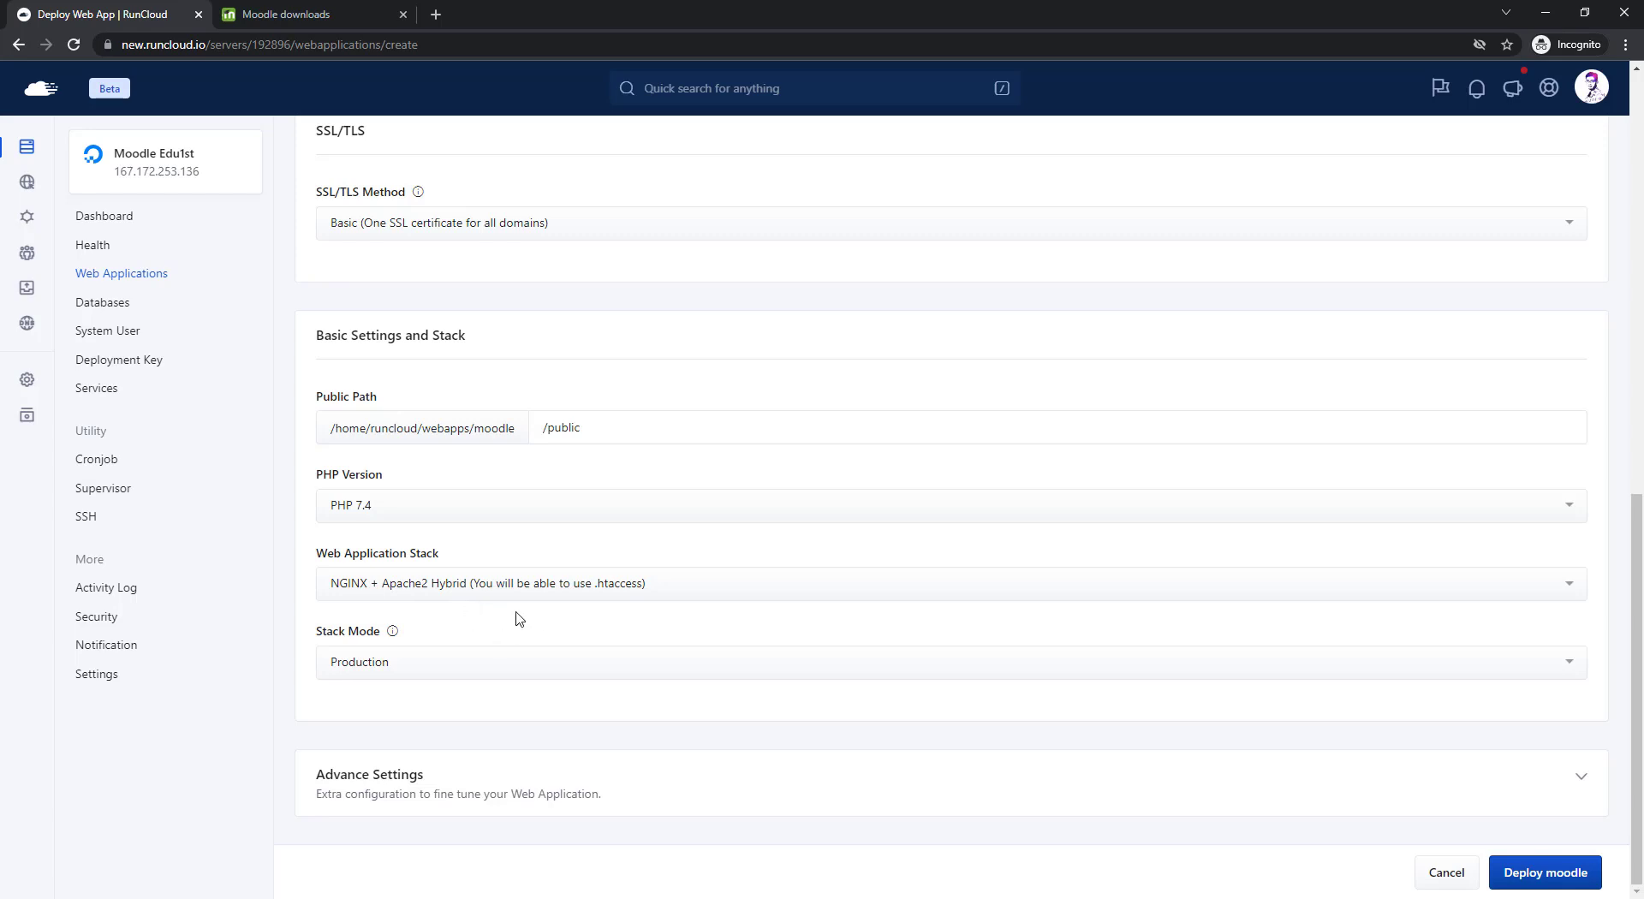
{"action": "left_click", "coordinate": [349, 786]}
{"action": "scroll", "coordinate": [536, 686], "scroll_direction": "down", "scroll_amount": 7}
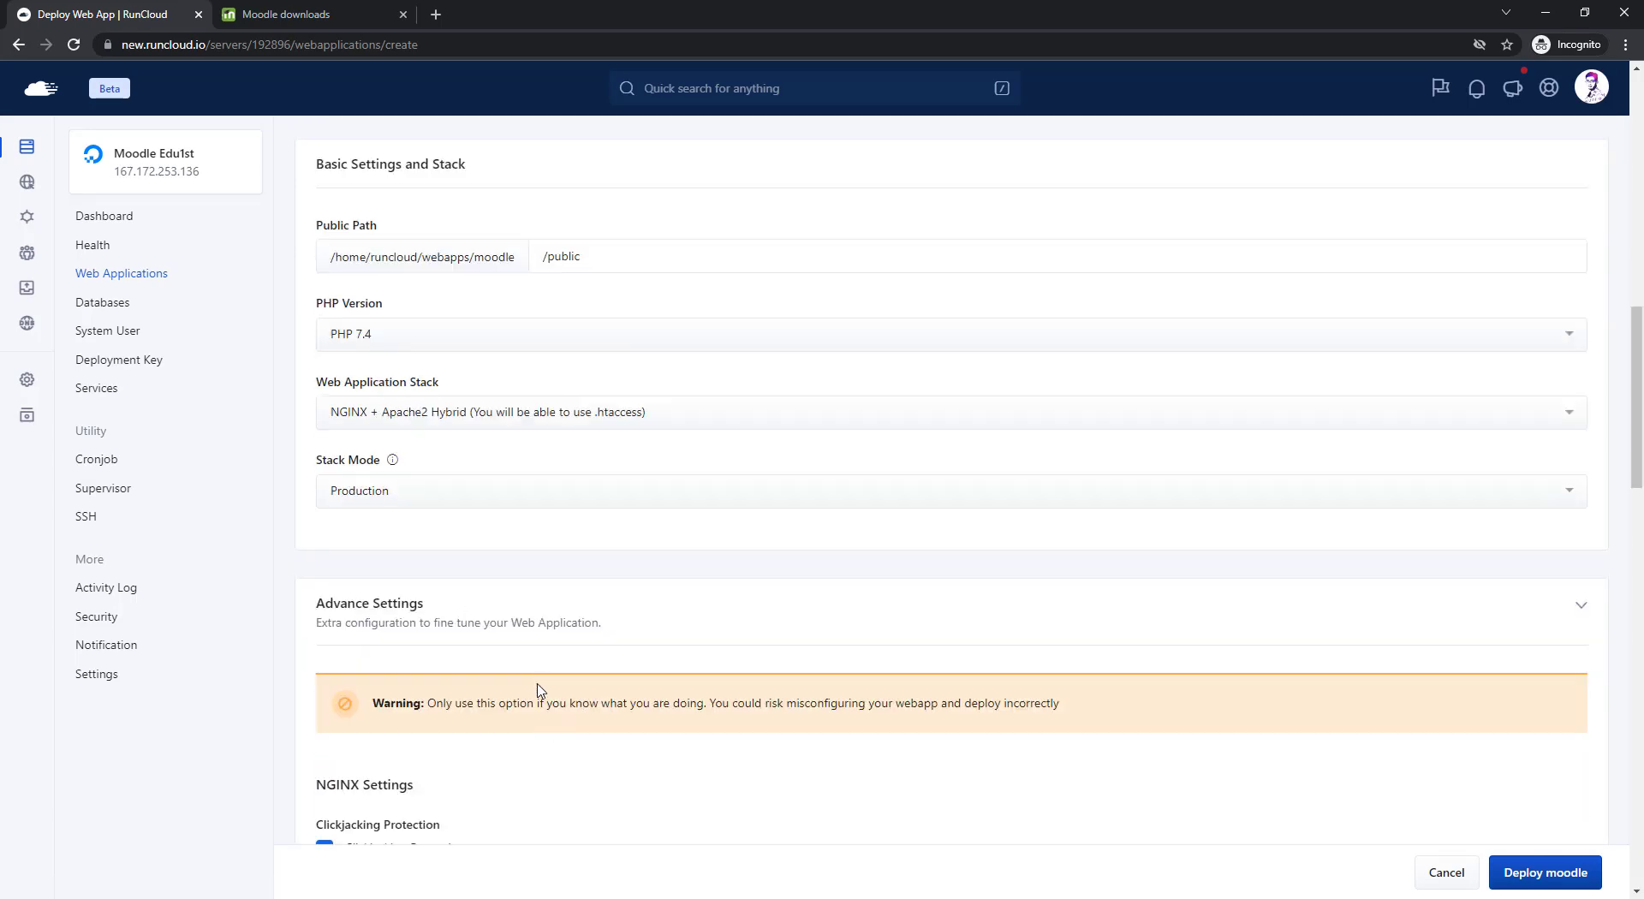
{"action": "scroll", "coordinate": [541, 683], "scroll_direction": "down", "scroll_amount": 6}
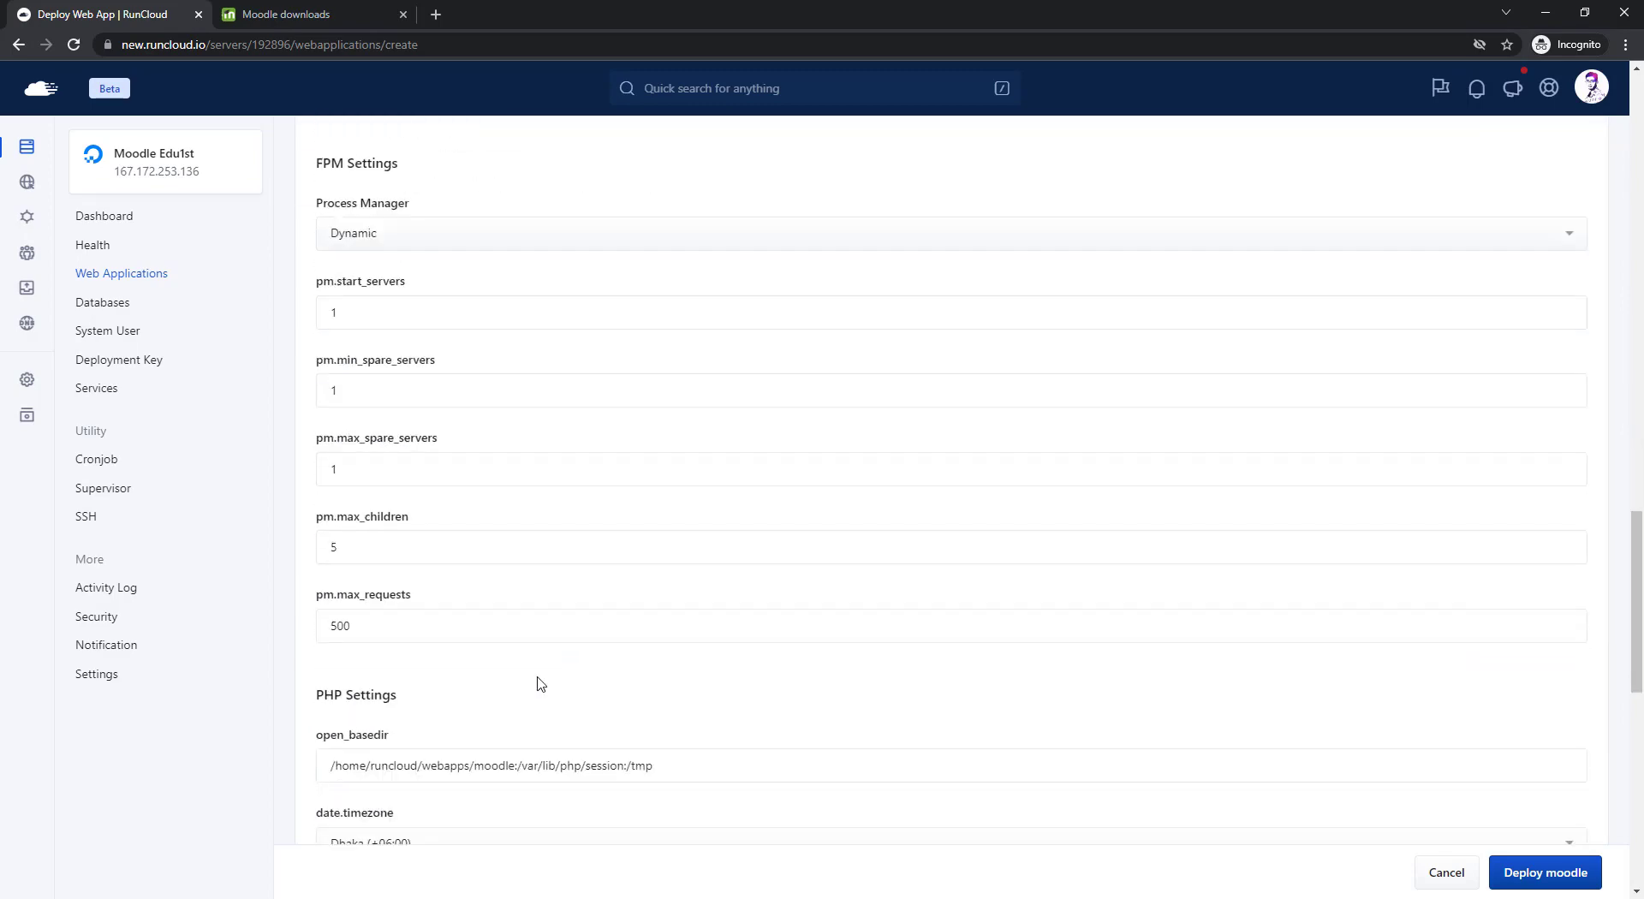
{"action": "scroll", "coordinate": [541, 683], "scroll_direction": "down", "scroll_amount": 2}
{"action": "left_click", "coordinate": [448, 673]}
{"action": "type", "text": "N"}
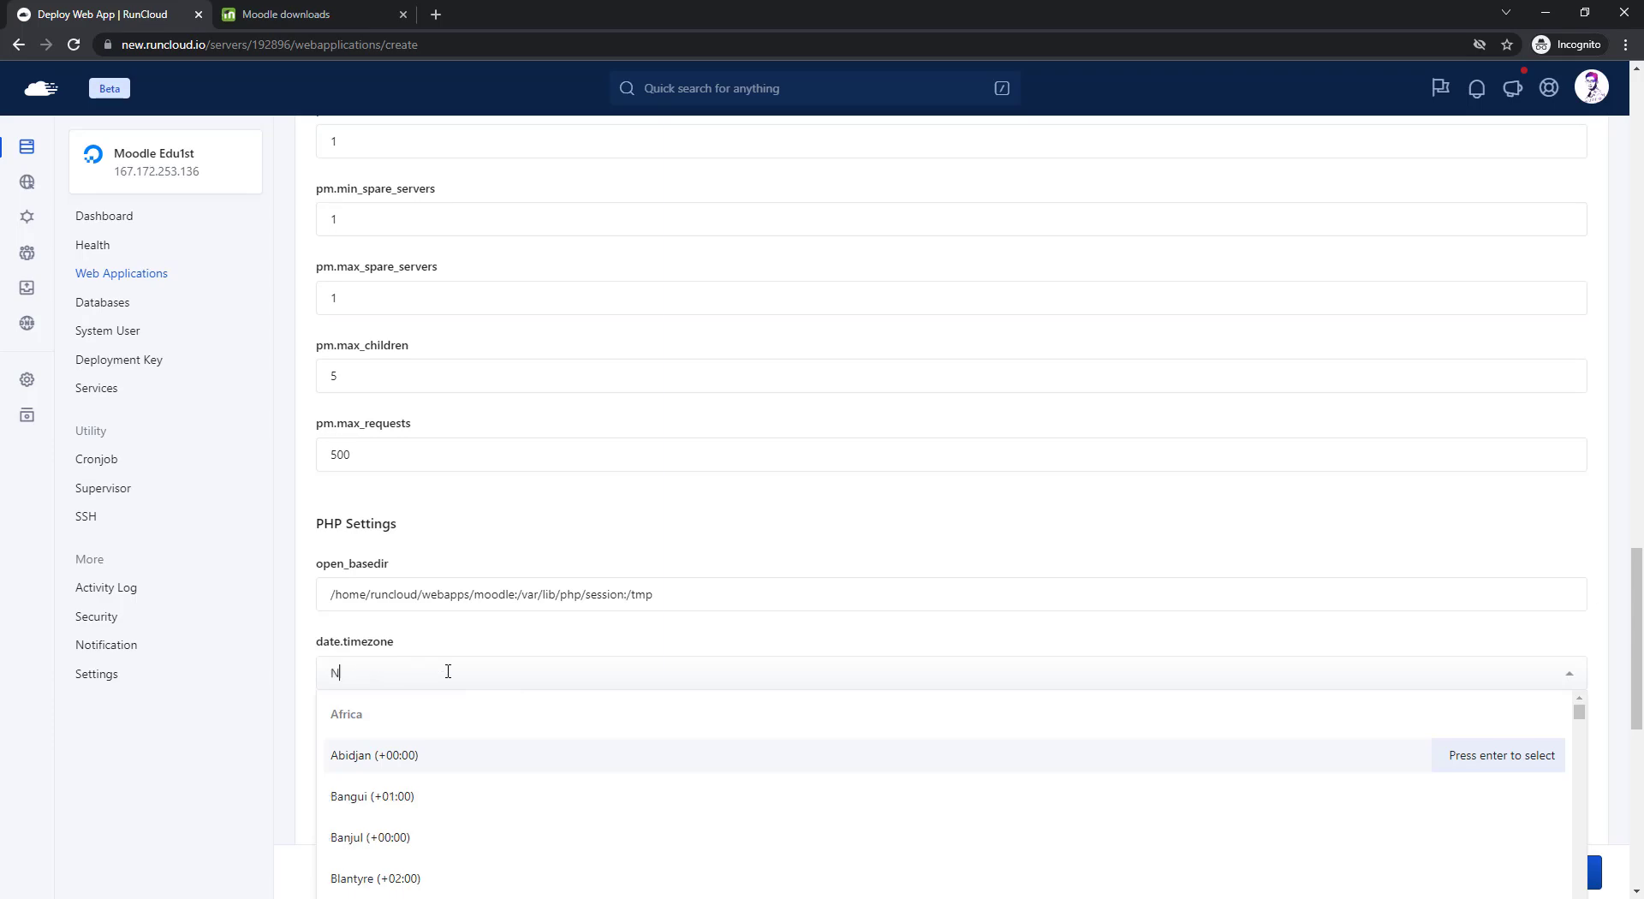
{"action": "type", "text": "ew"}
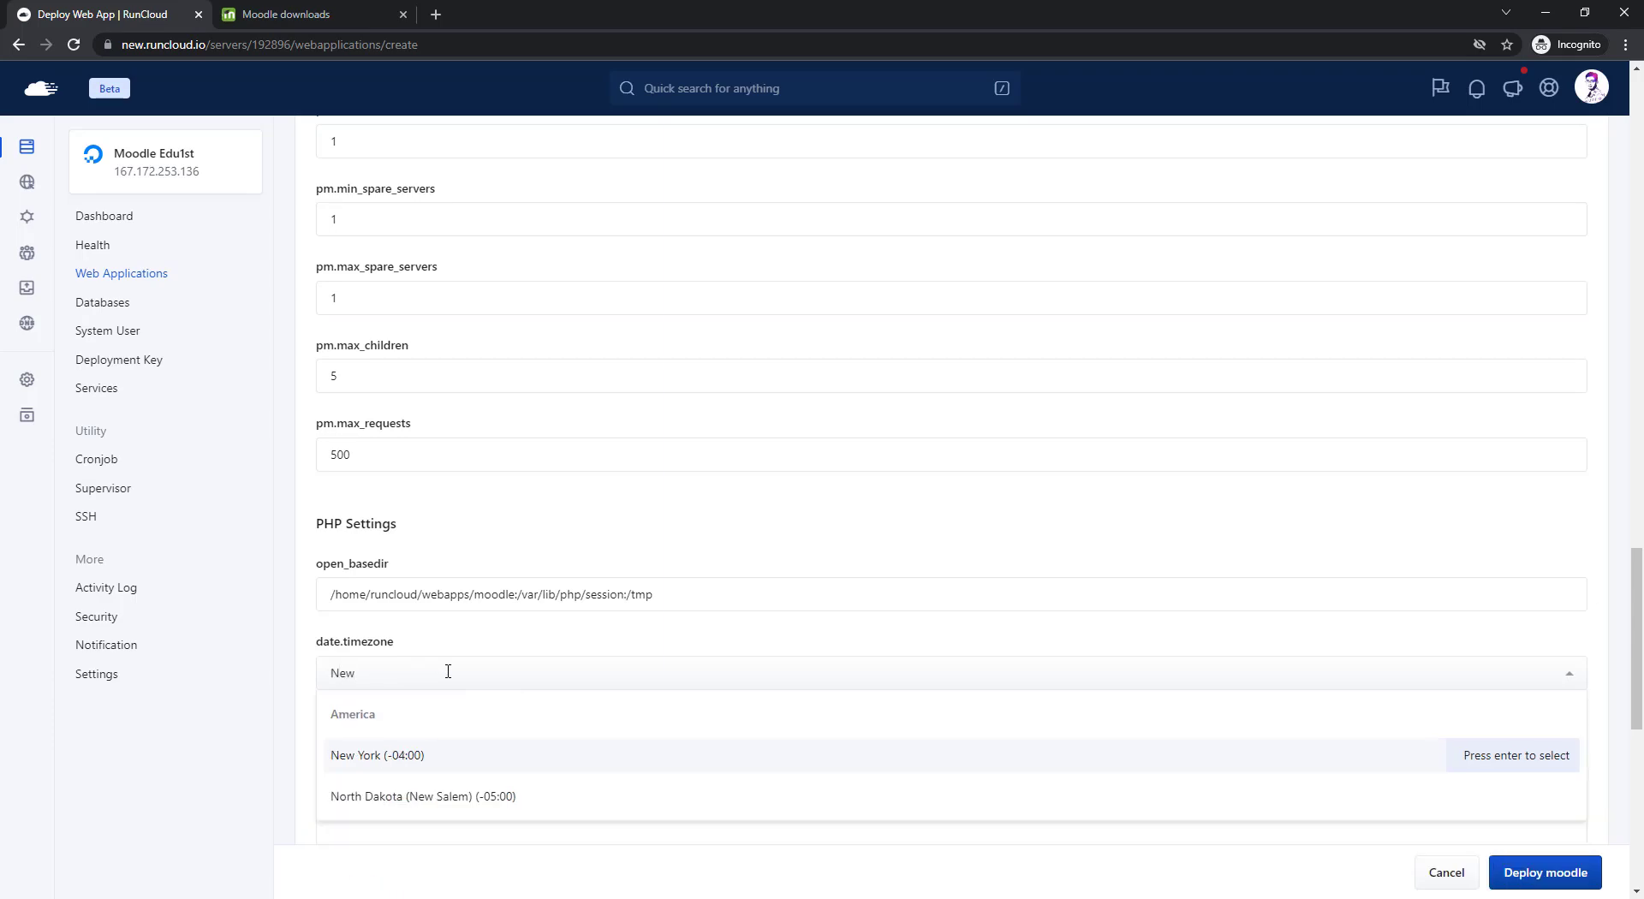
{"action": "left_click", "coordinate": [412, 762]}
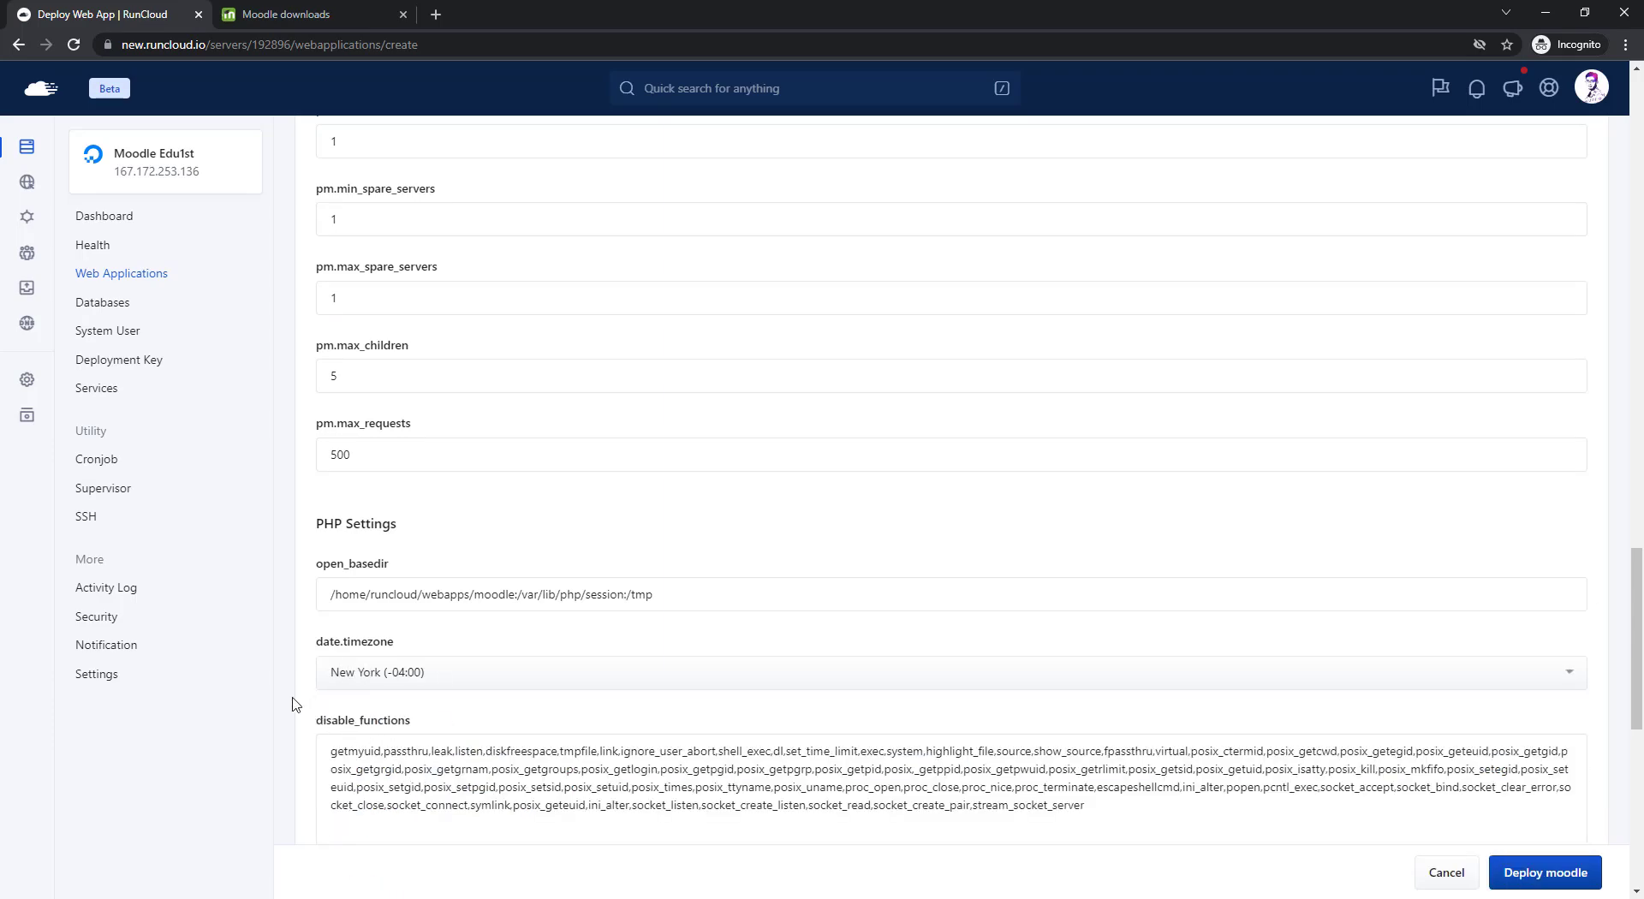
Set max_execution_time to 180, max_input_time to 180 and max_input_vars to 5000 in the PHP settings.
{"action": "scroll", "coordinate": [296, 704], "scroll_direction": "down", "scroll_amount": 6}
{"action": "left_click", "coordinate": [364, 421]}
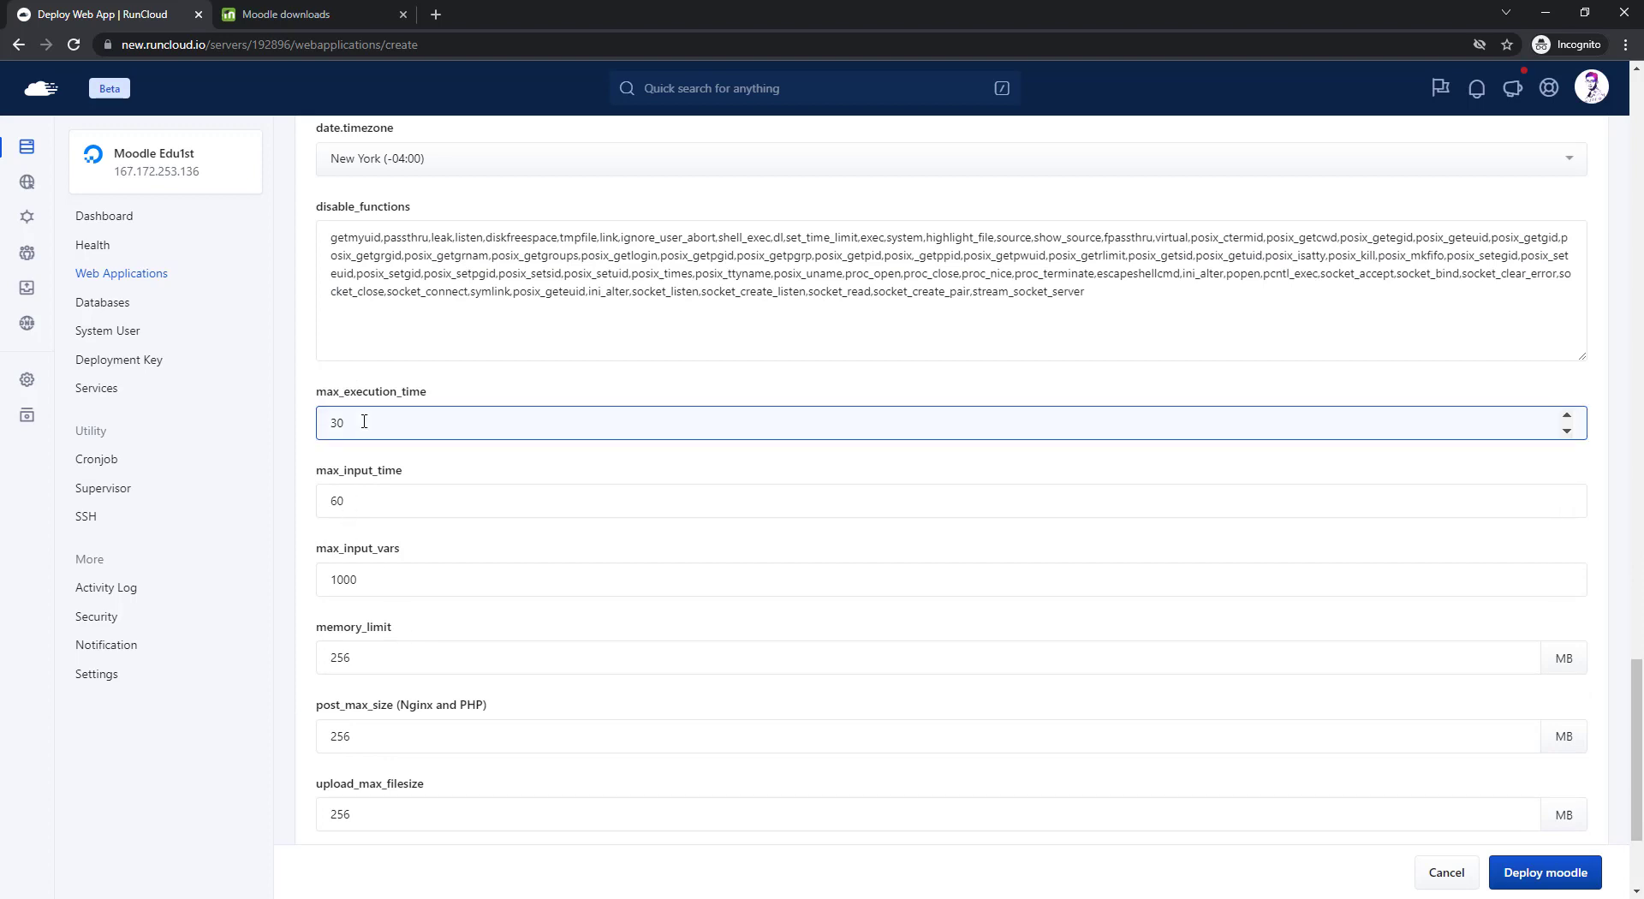
{"action": "key", "text": "ctrl+a"}
{"action": "type", "text": "180"}
{"action": "key", "text": "Tab"}
{"action": "type", "text": "1"}
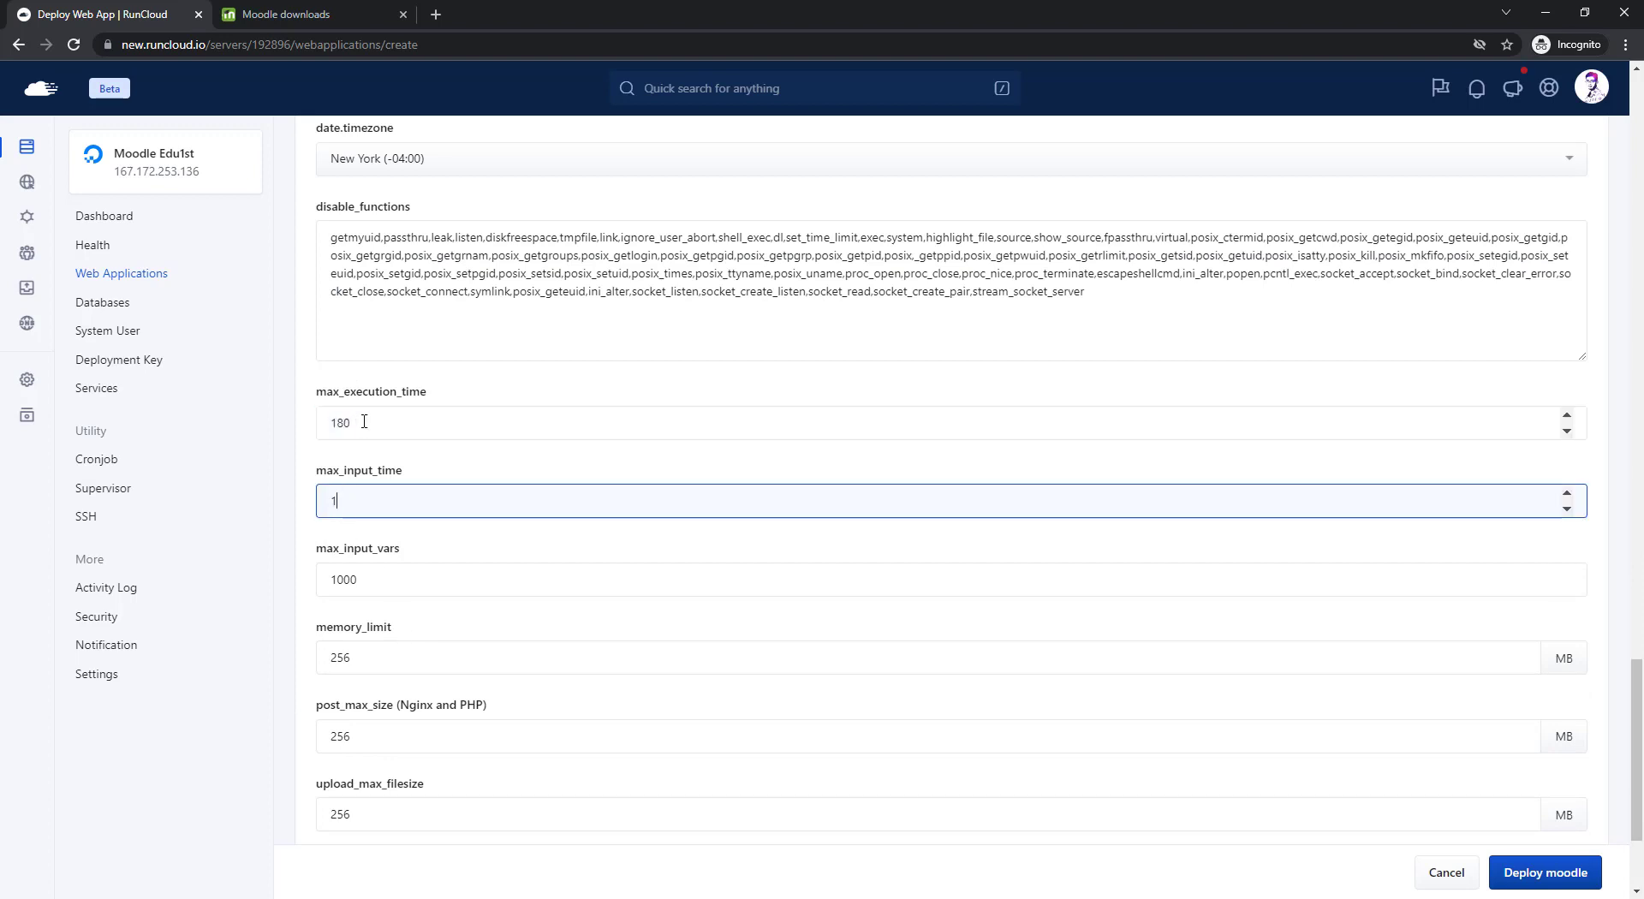
{"action": "type", "text": "80"}
{"action": "key", "text": "Tab"}
{"action": "type", "text": "5000"}
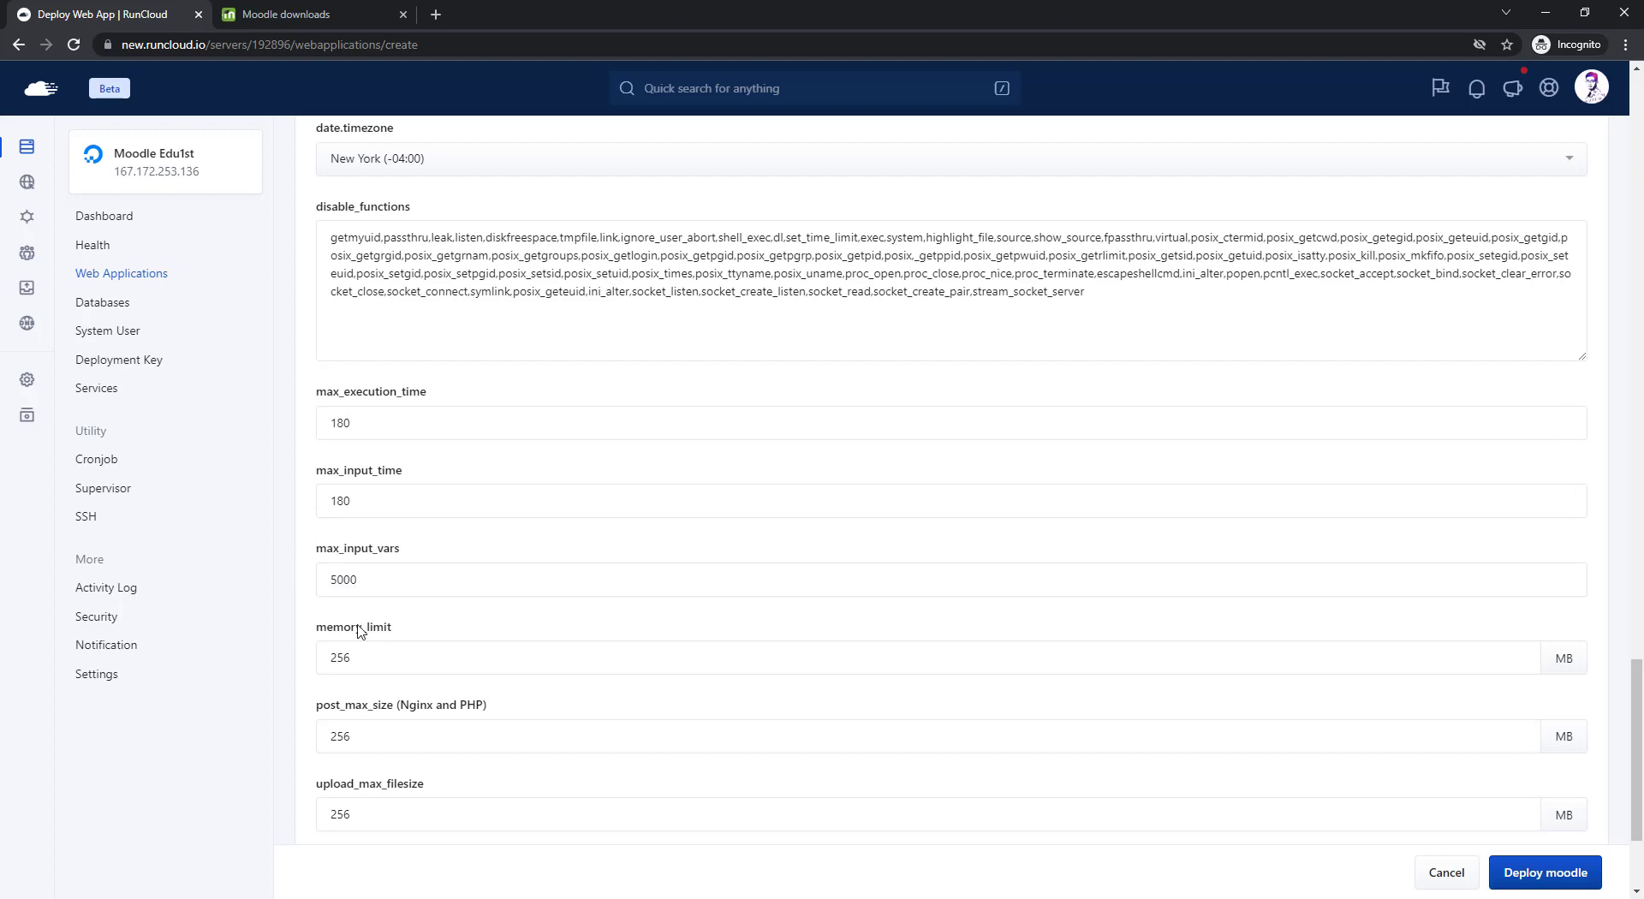
Set memory_limit to 1024 MB, and post_max_size and upload_max_filesize to 512 MB each.
{"action": "left_click", "coordinate": [402, 659]}
{"action": "left_click_drag", "start_coordinate": [380, 660], "coordinate": [320, 660]}
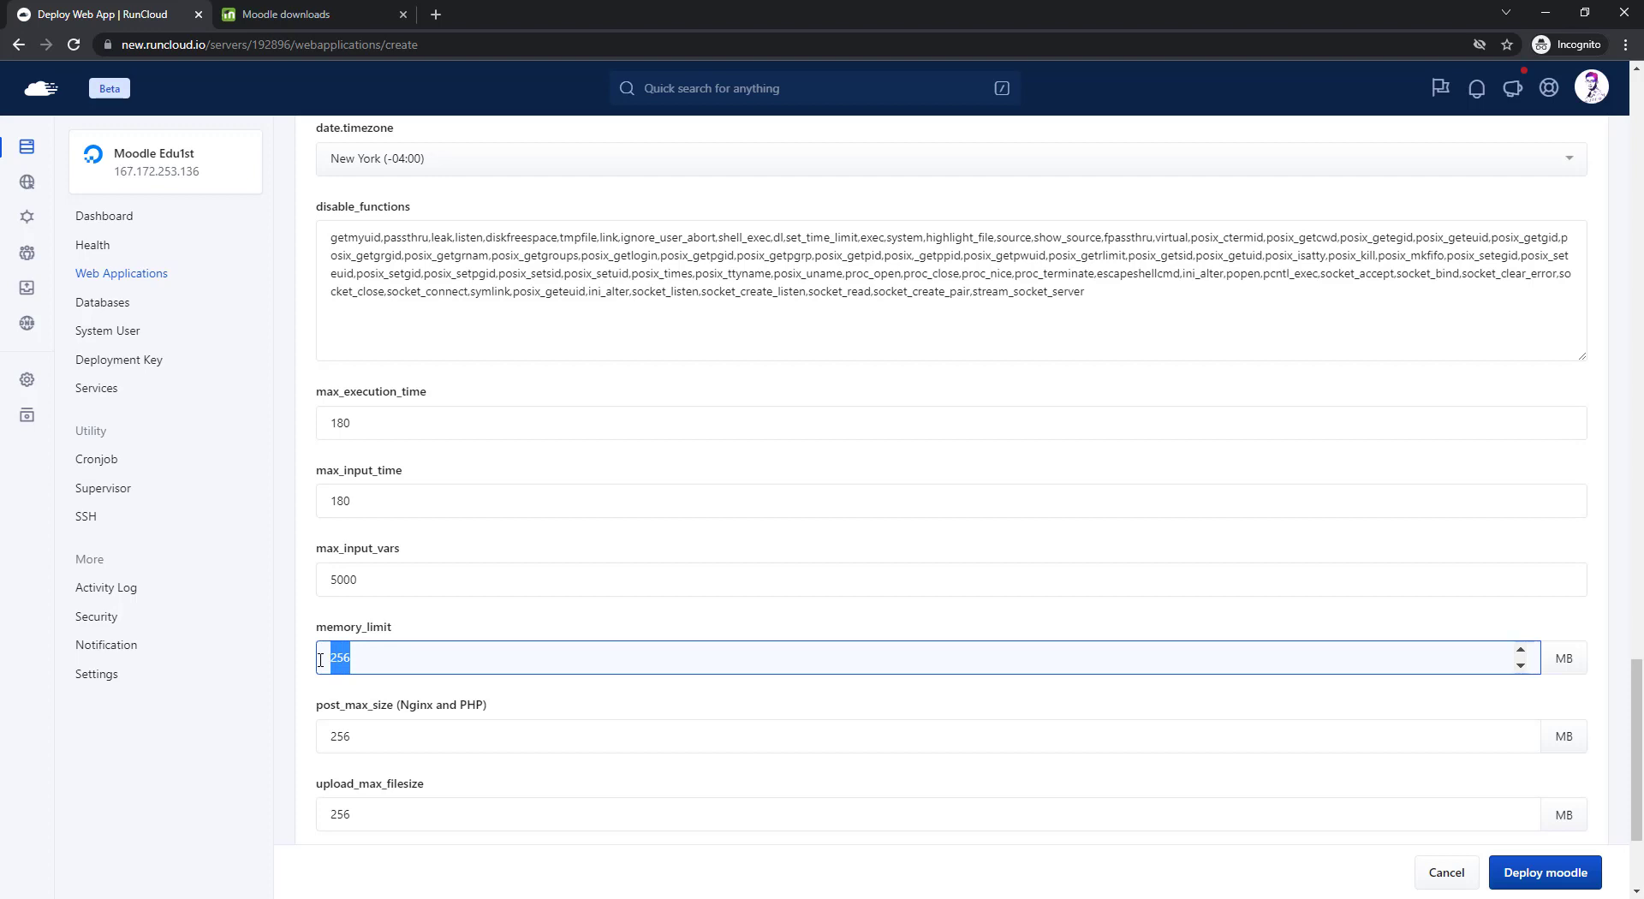
{"action": "type", "text": "1024"}
{"action": "left_click", "coordinate": [389, 739]}
{"action": "left_click_drag", "start_coordinate": [389, 740], "coordinate": [314, 740]}
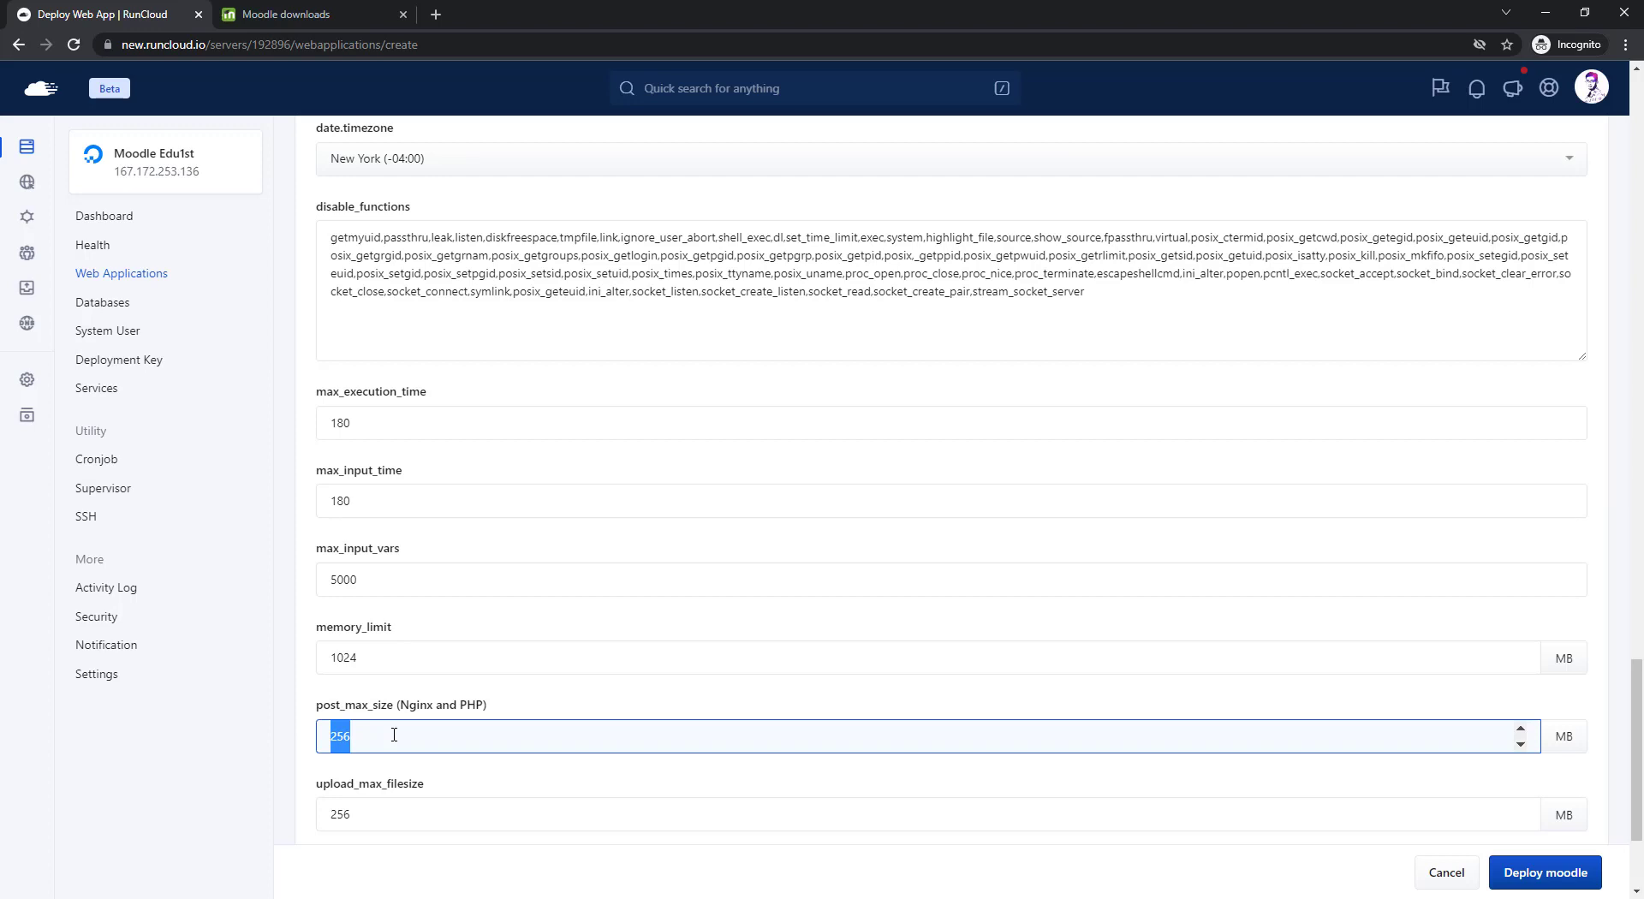
{"action": "type", "text": "512"}
{"action": "key", "text": "Tab"}
{"action": "type", "text": "512"}
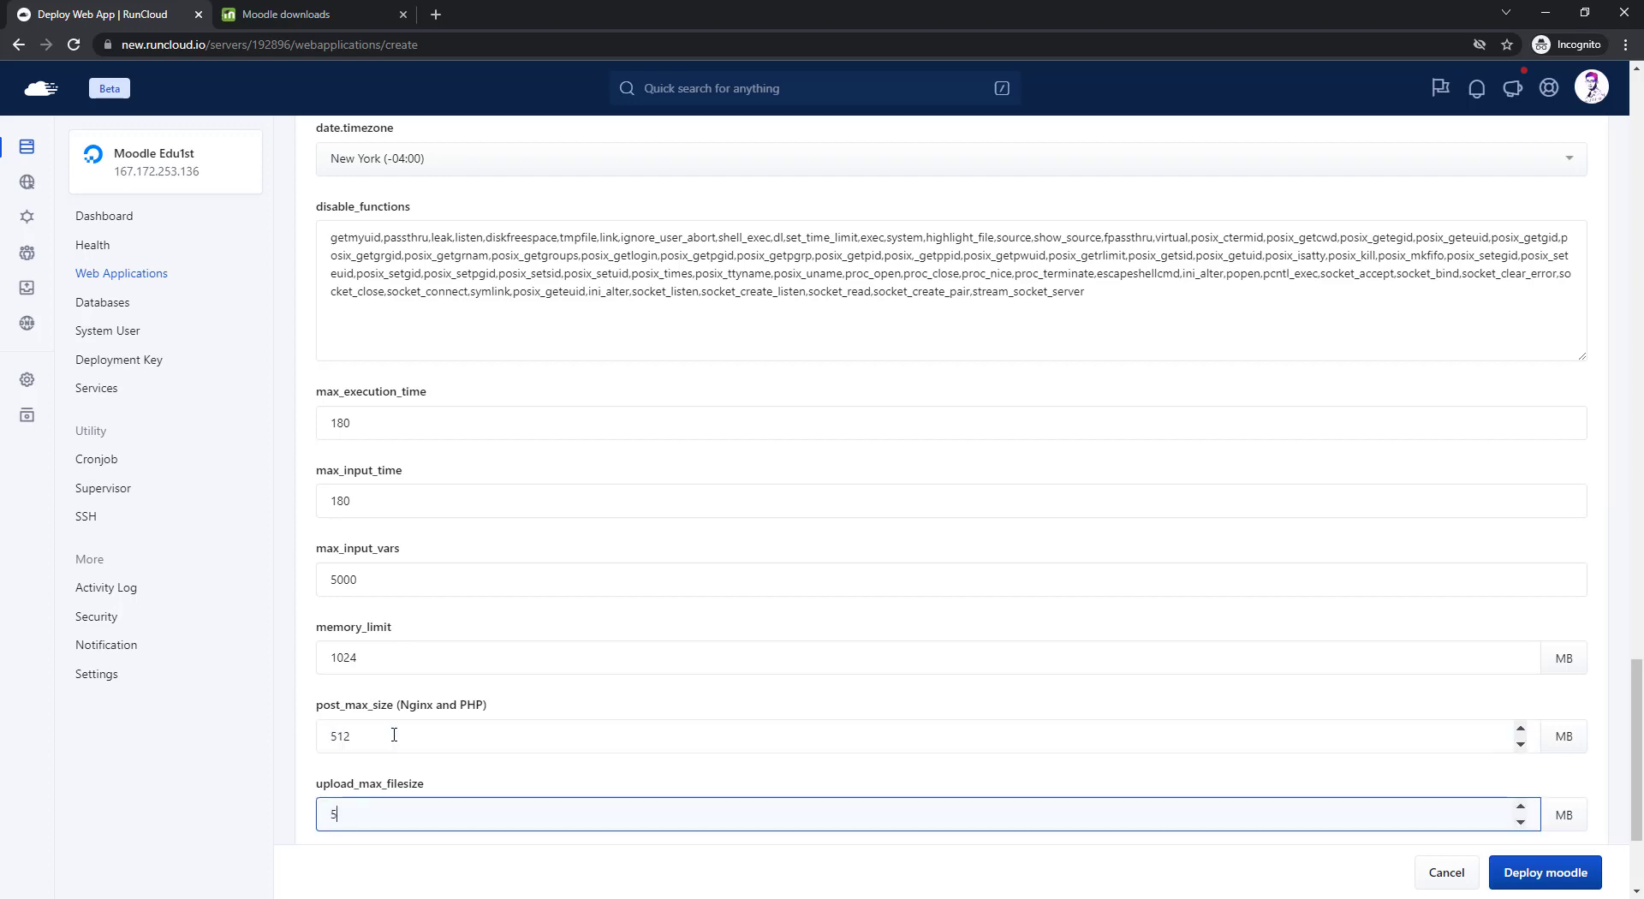
{"action": "left_click", "coordinate": [297, 755]}
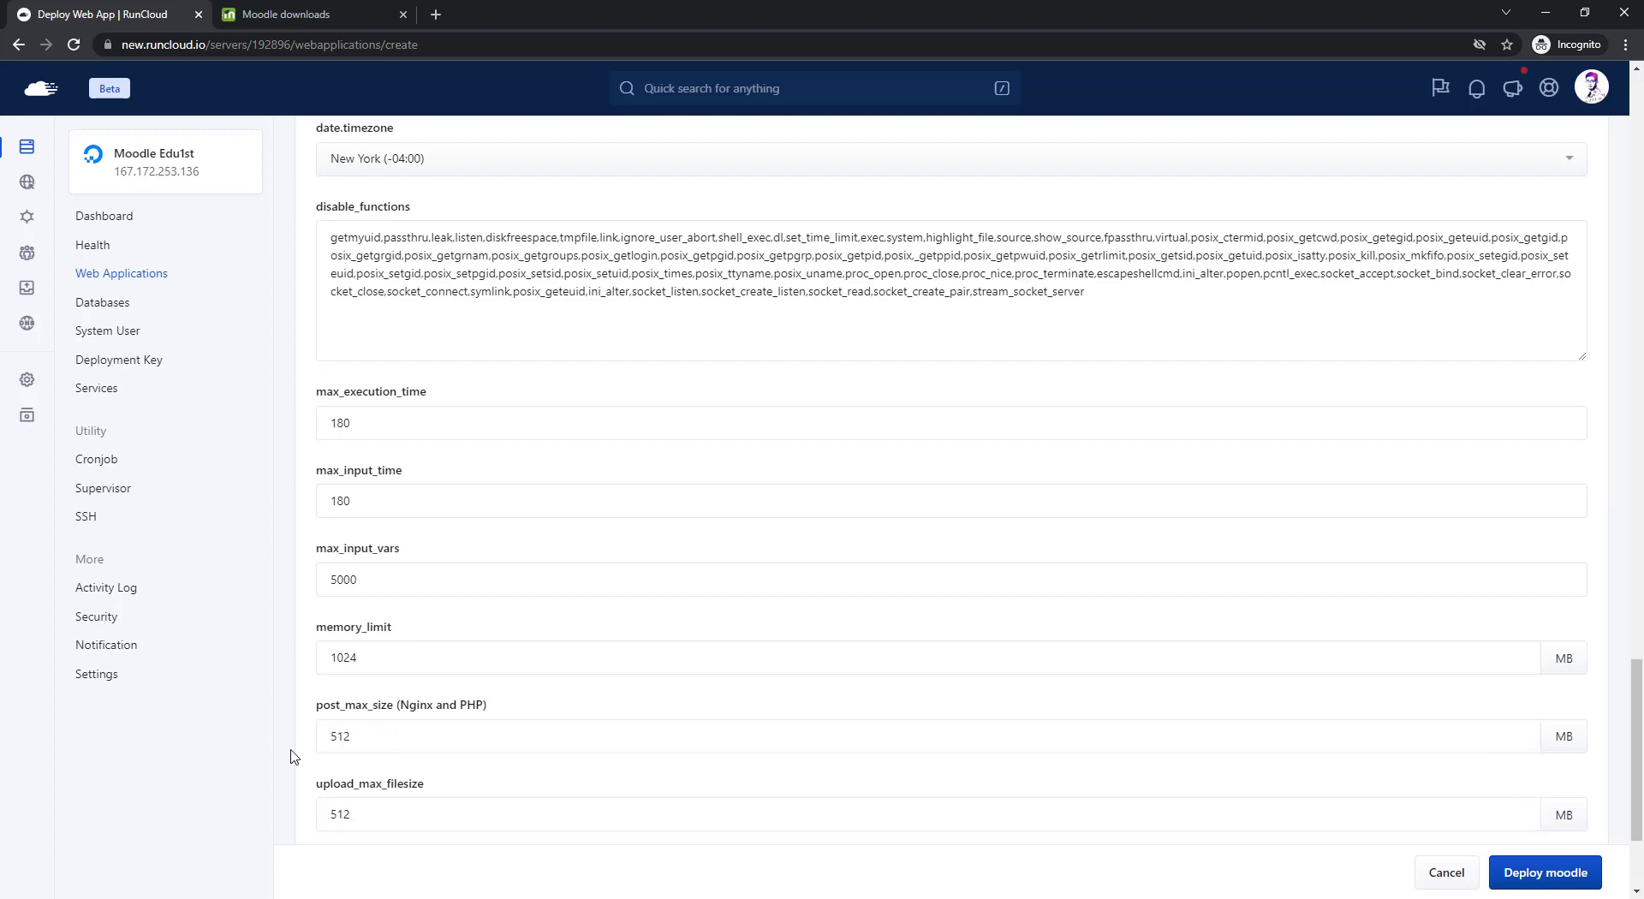
Deploy the moodle web application with the configured settings.
{"action": "scroll", "coordinate": [333, 753], "scroll_direction": "down", "scroll_amount": 3}
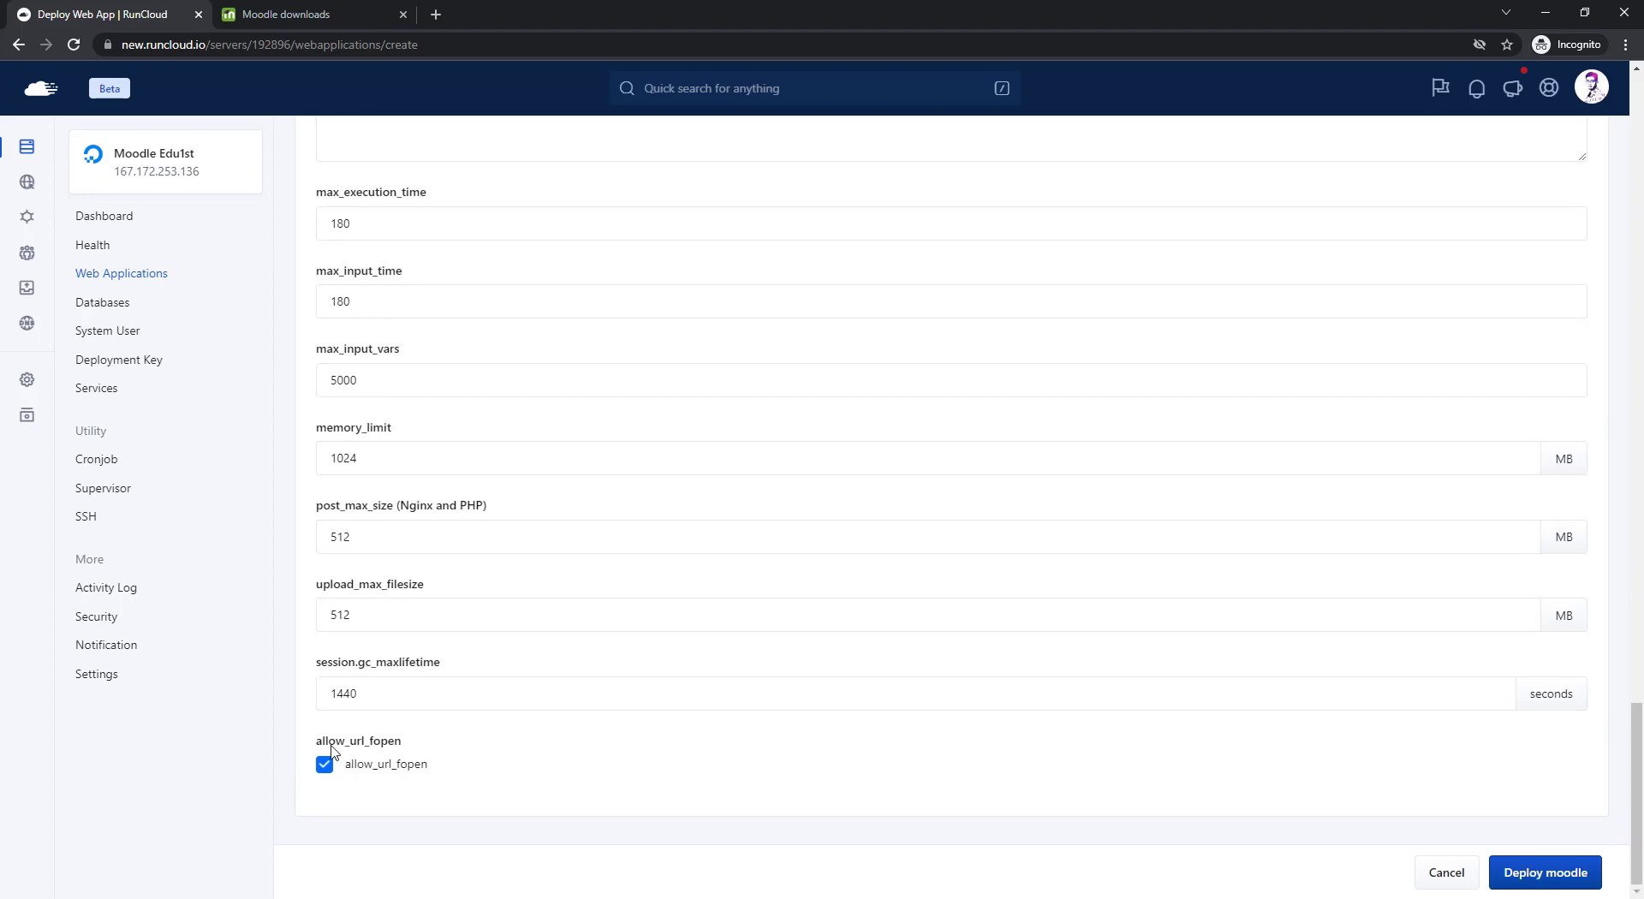
{"action": "left_click", "coordinate": [1545, 887]}
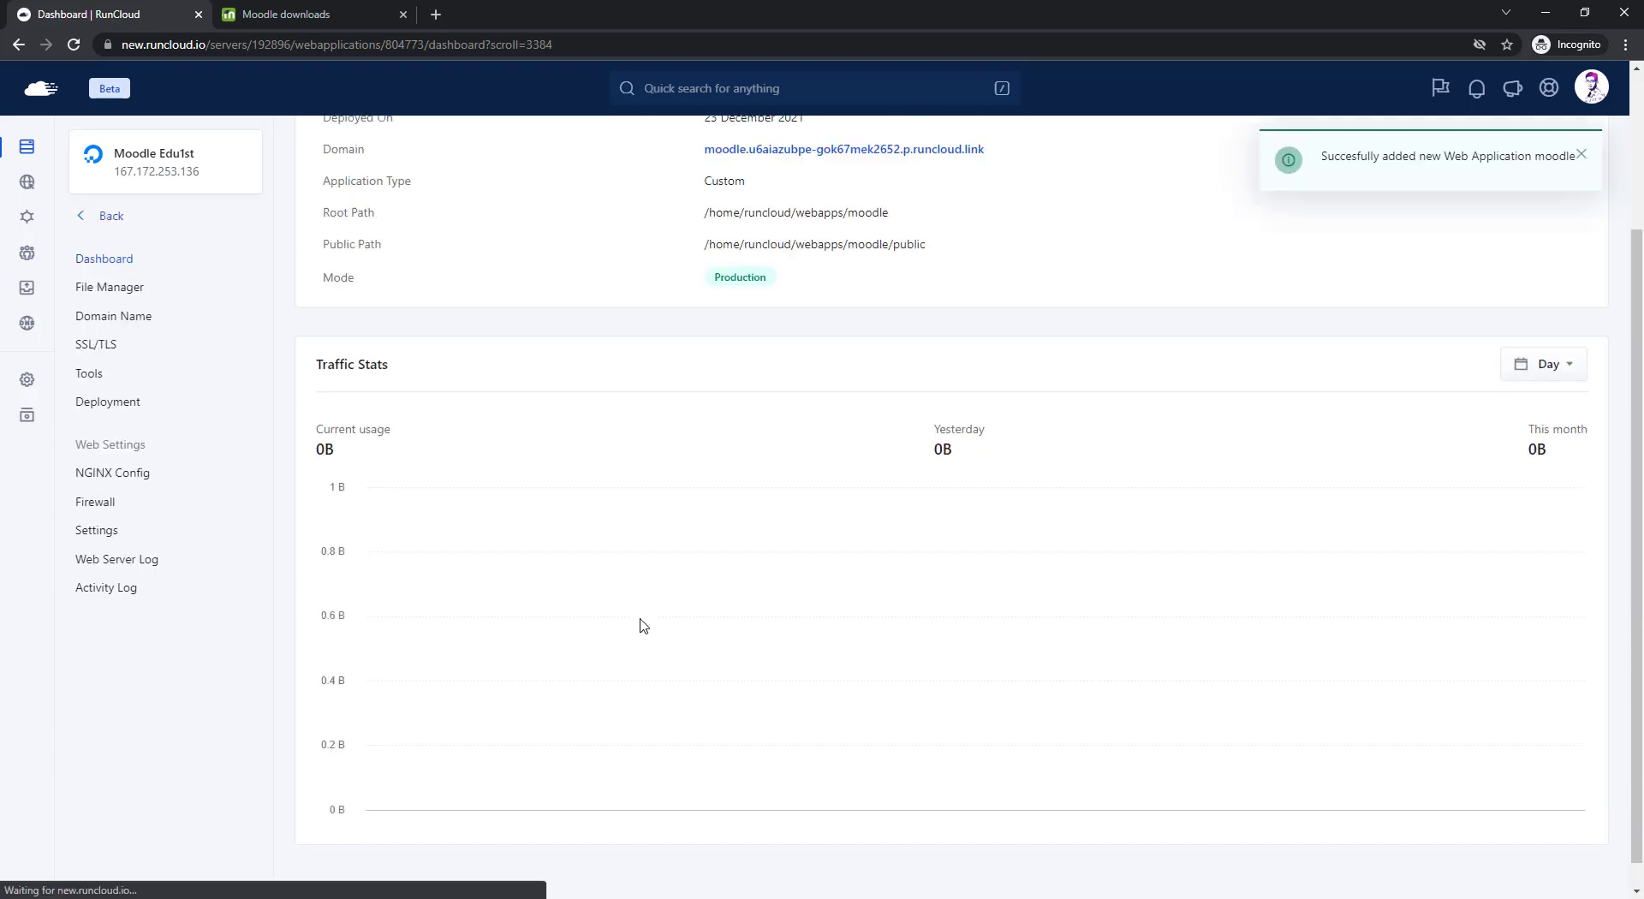
{"action": "scroll", "coordinate": [643, 625], "scroll_direction": "up", "scroll_amount": 2}
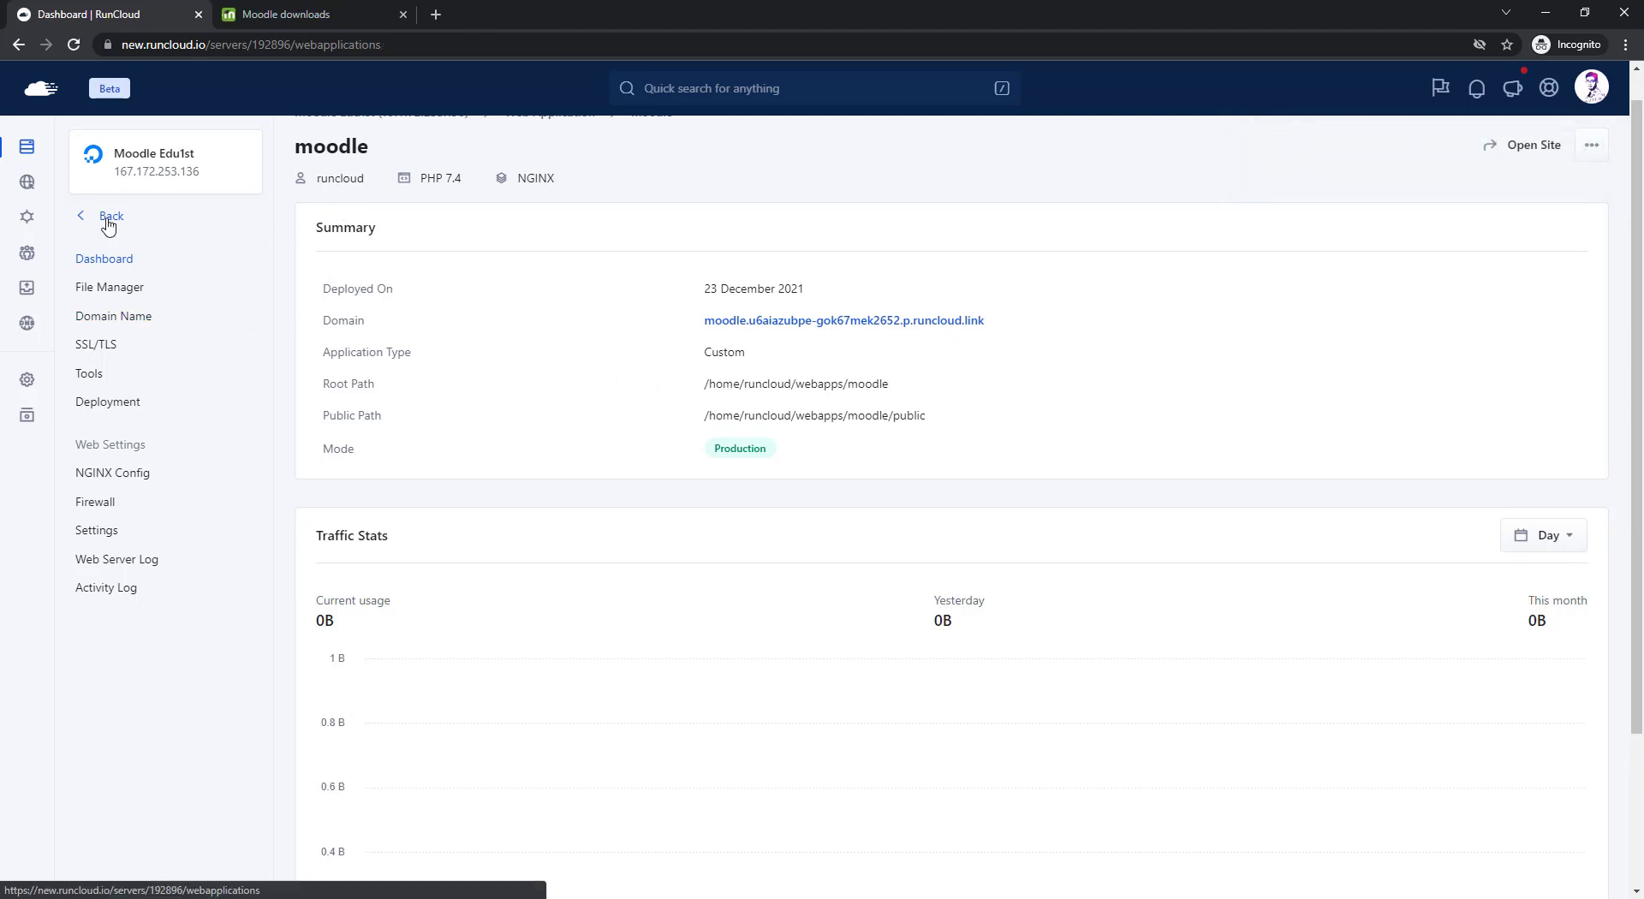
View the server's system users and the password update page for runcloud, leaving the password as it is.
{"action": "left_click", "coordinate": [103, 216]}
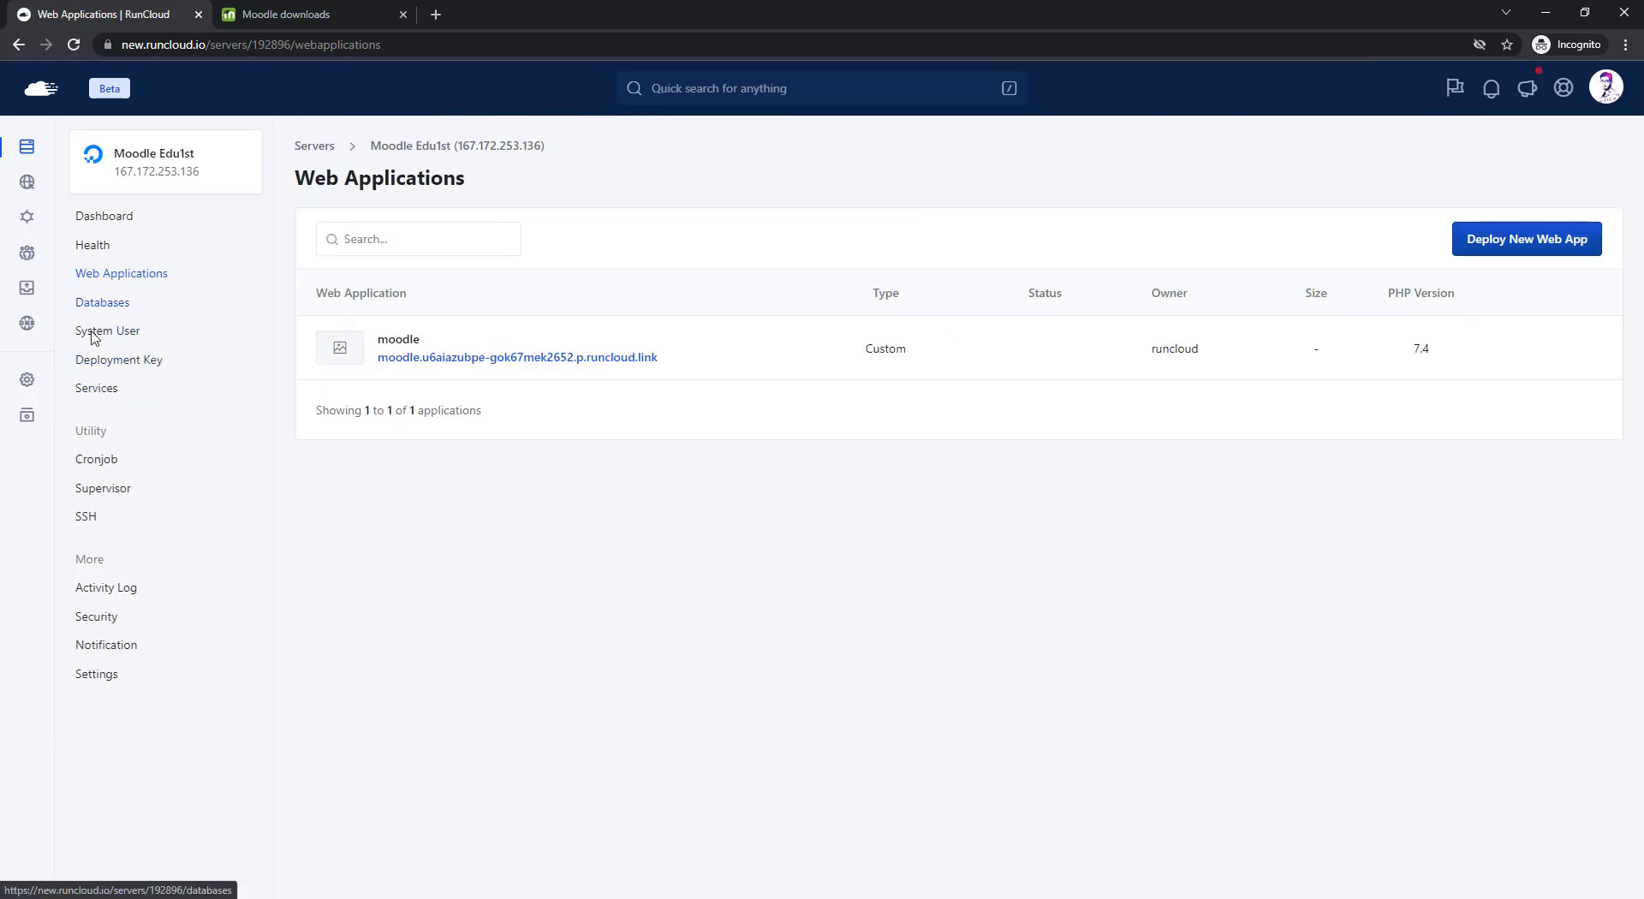
{"action": "left_click", "coordinate": [95, 332]}
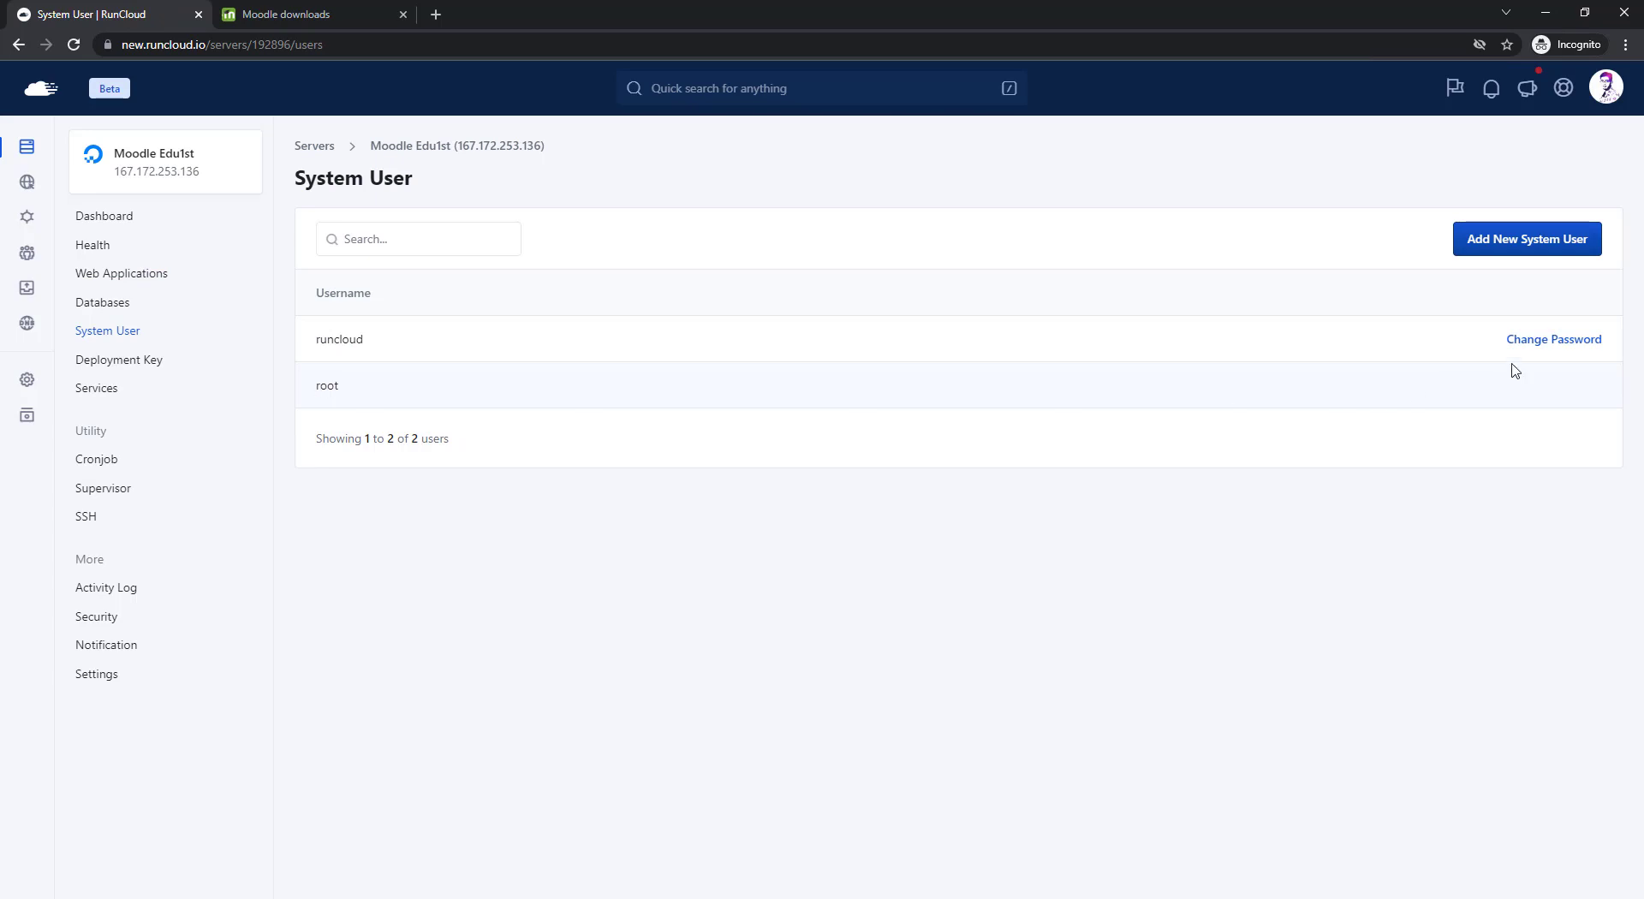
{"action": "left_click", "coordinate": [1526, 342]}
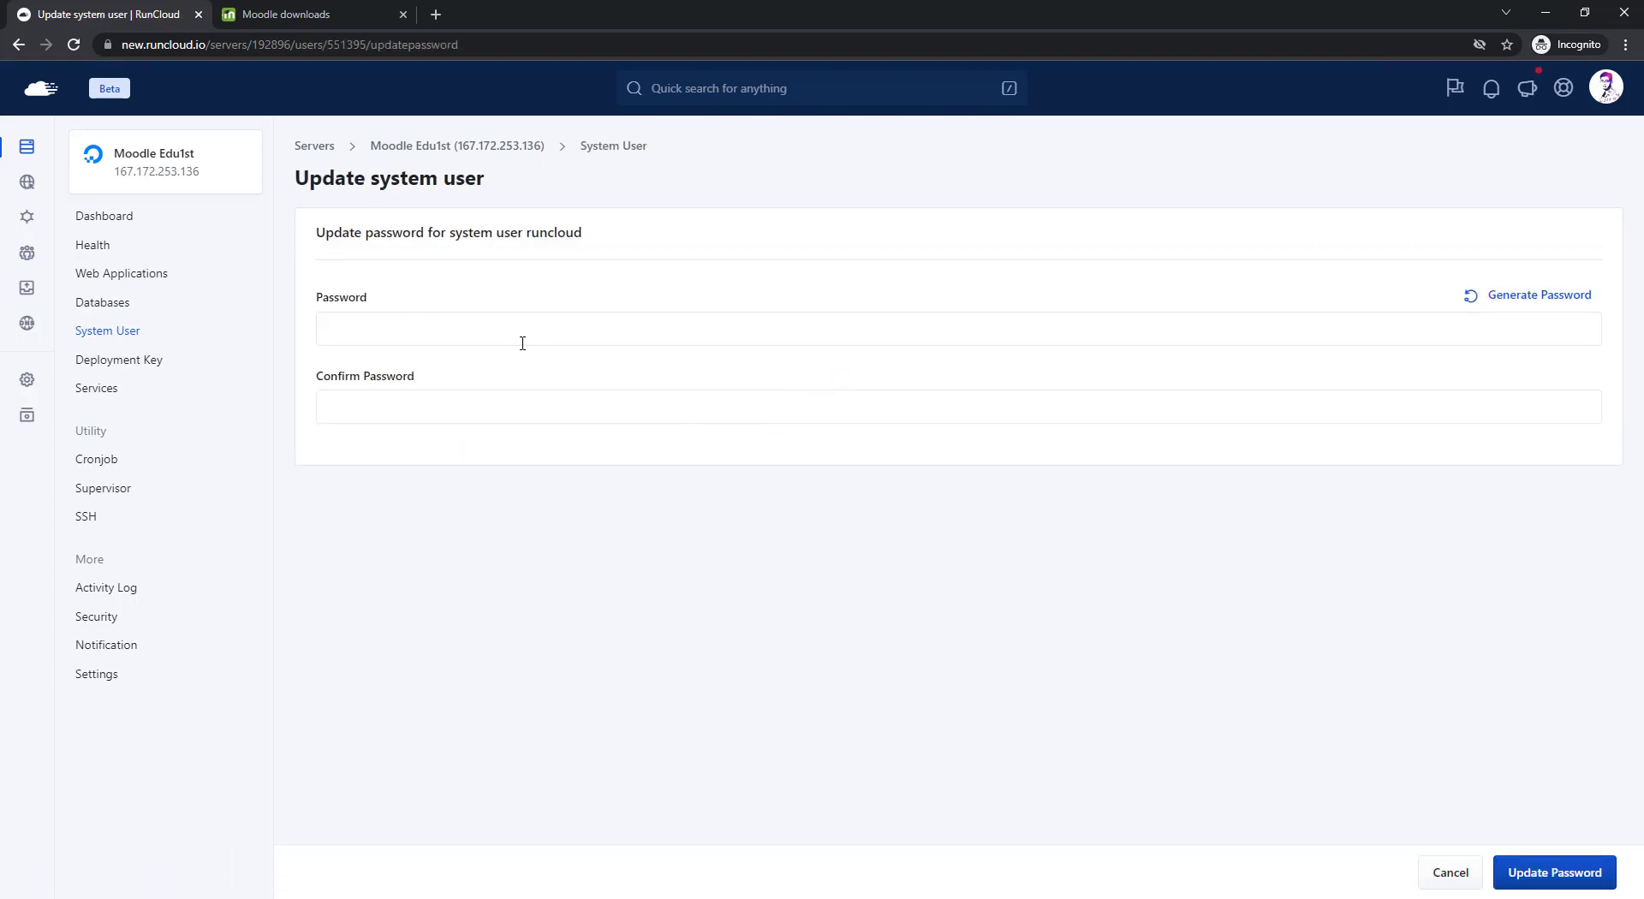
{"action": "left_click", "coordinate": [99, 332]}
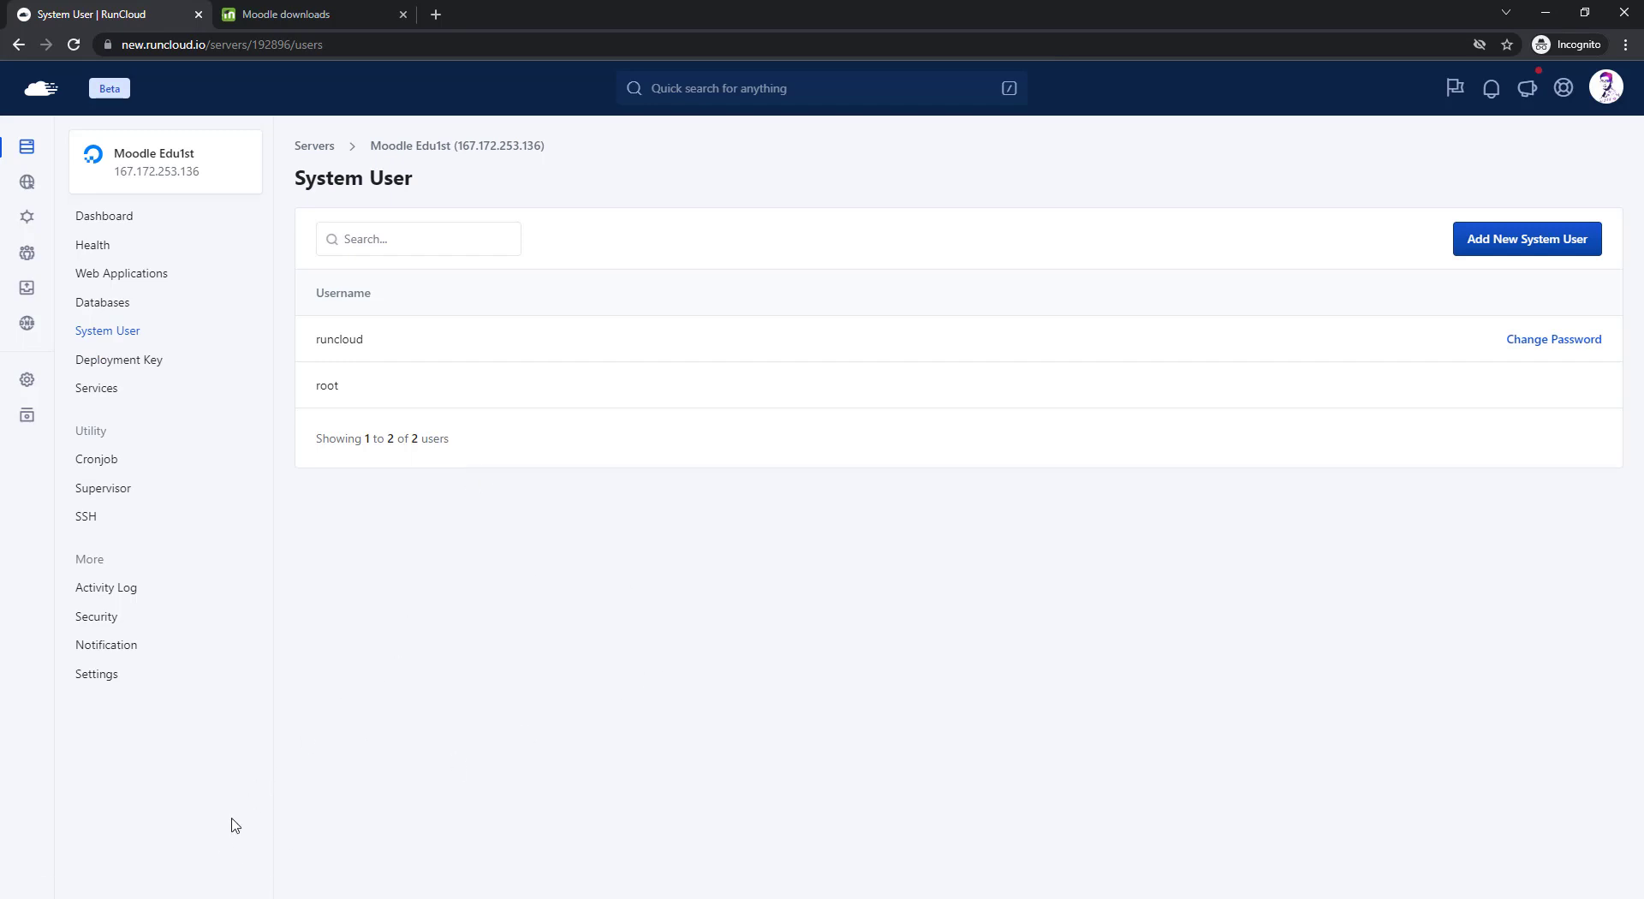
Switch to the SSH terminal session for the runcloud user and list the home directory with ls.
{"action": "mouse_move", "coordinate": [119, 898]}
{"action": "left_click", "coordinate": [118, 844]}
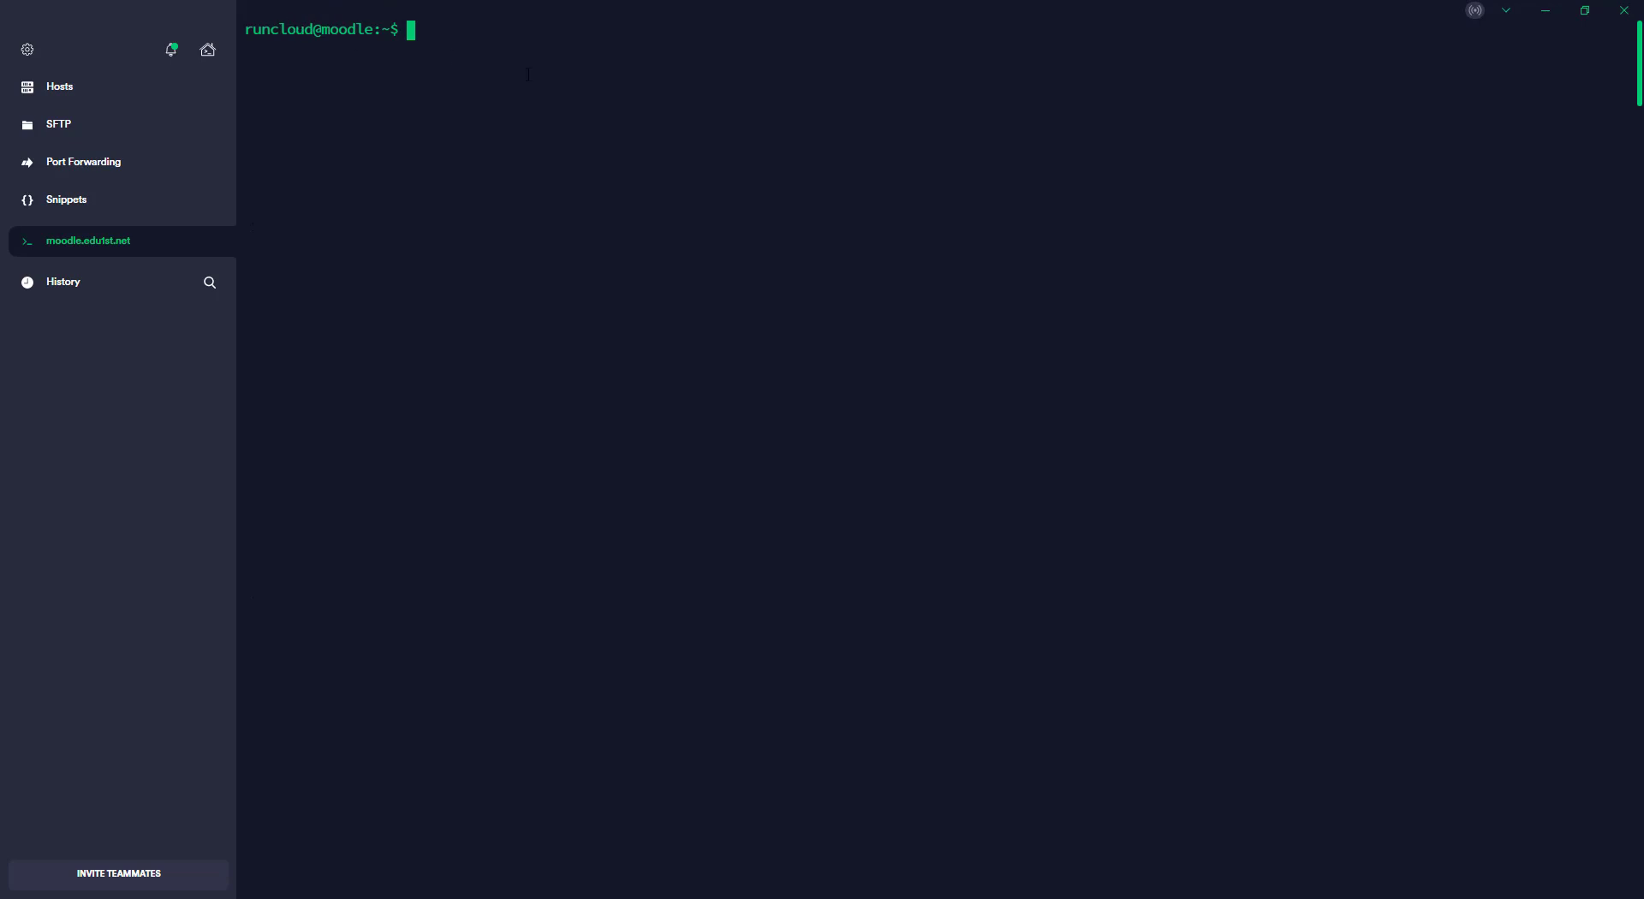
{"action": "type", "text": "ls"}
{"action": "key", "text": "Return"}
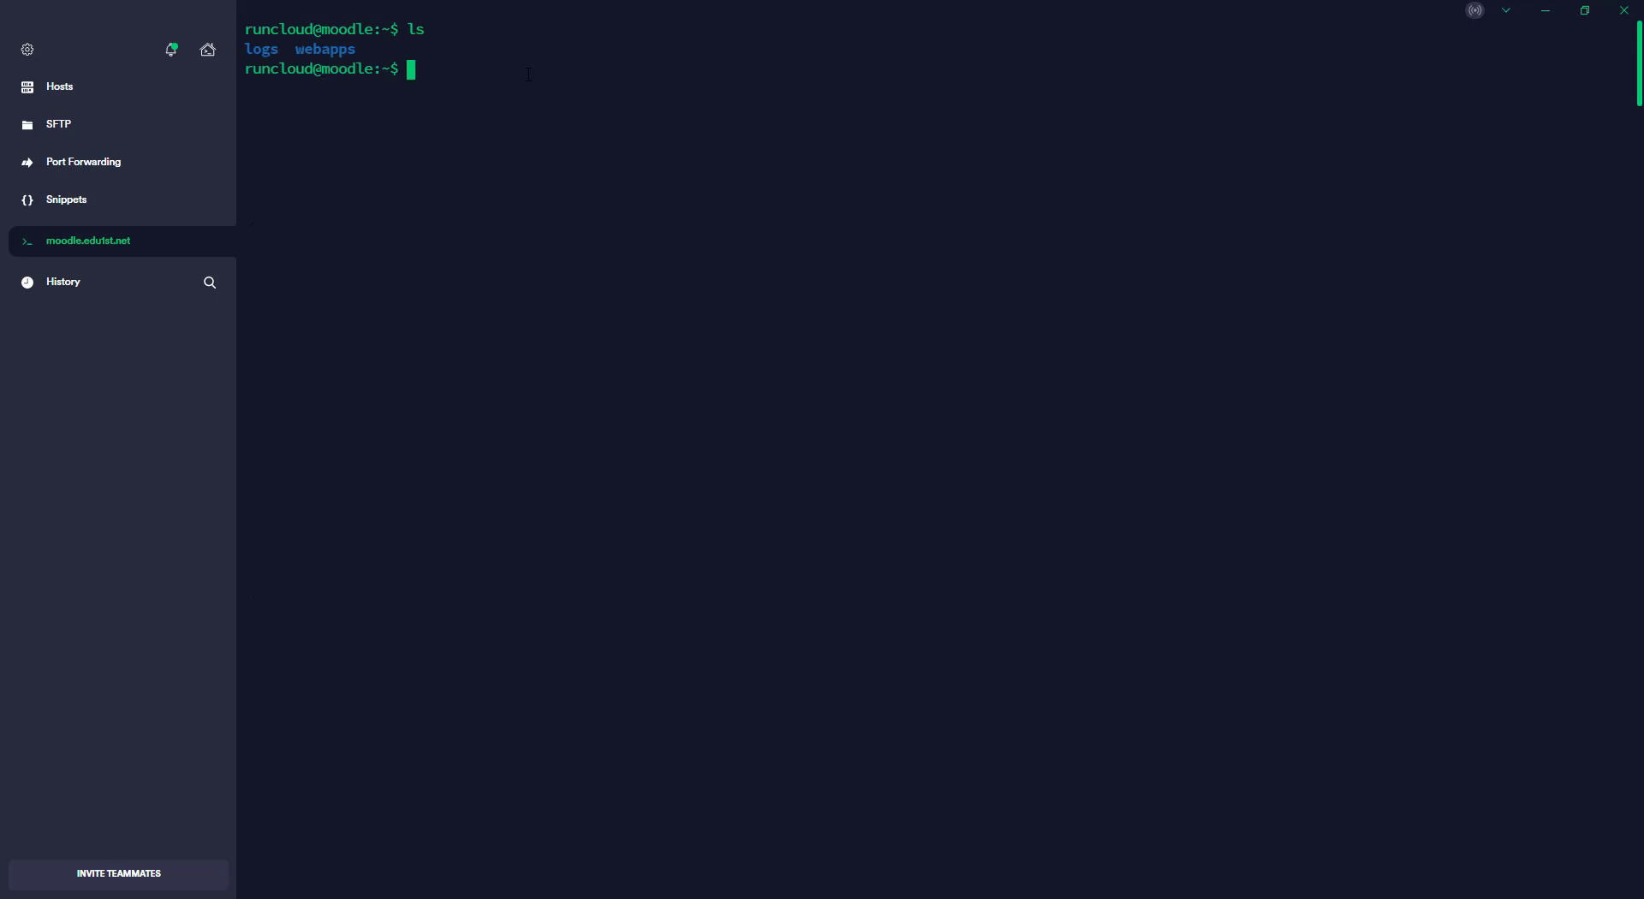
Change into the webapps/moodle/ directory.
{"action": "type", "text": "cd we"}
{"action": "key", "text": "Tab"}
{"action": "type", "text": "m"}
{"action": "key", "text": "Tab"}
{"action": "type", "text": "p"}
{"action": "key", "text": "Tab"}
{"action": "key", "text": "BackSpace"}
{"action": "key", "text": "BackSpace"}
{"action": "key", "text": "BackSpace"}
{"action": "key", "text": "BackSpace"}
{"action": "key", "text": "BackSpace"}
{"action": "key", "text": "BackSpace"}
{"action": "key", "text": "BackSpace"}
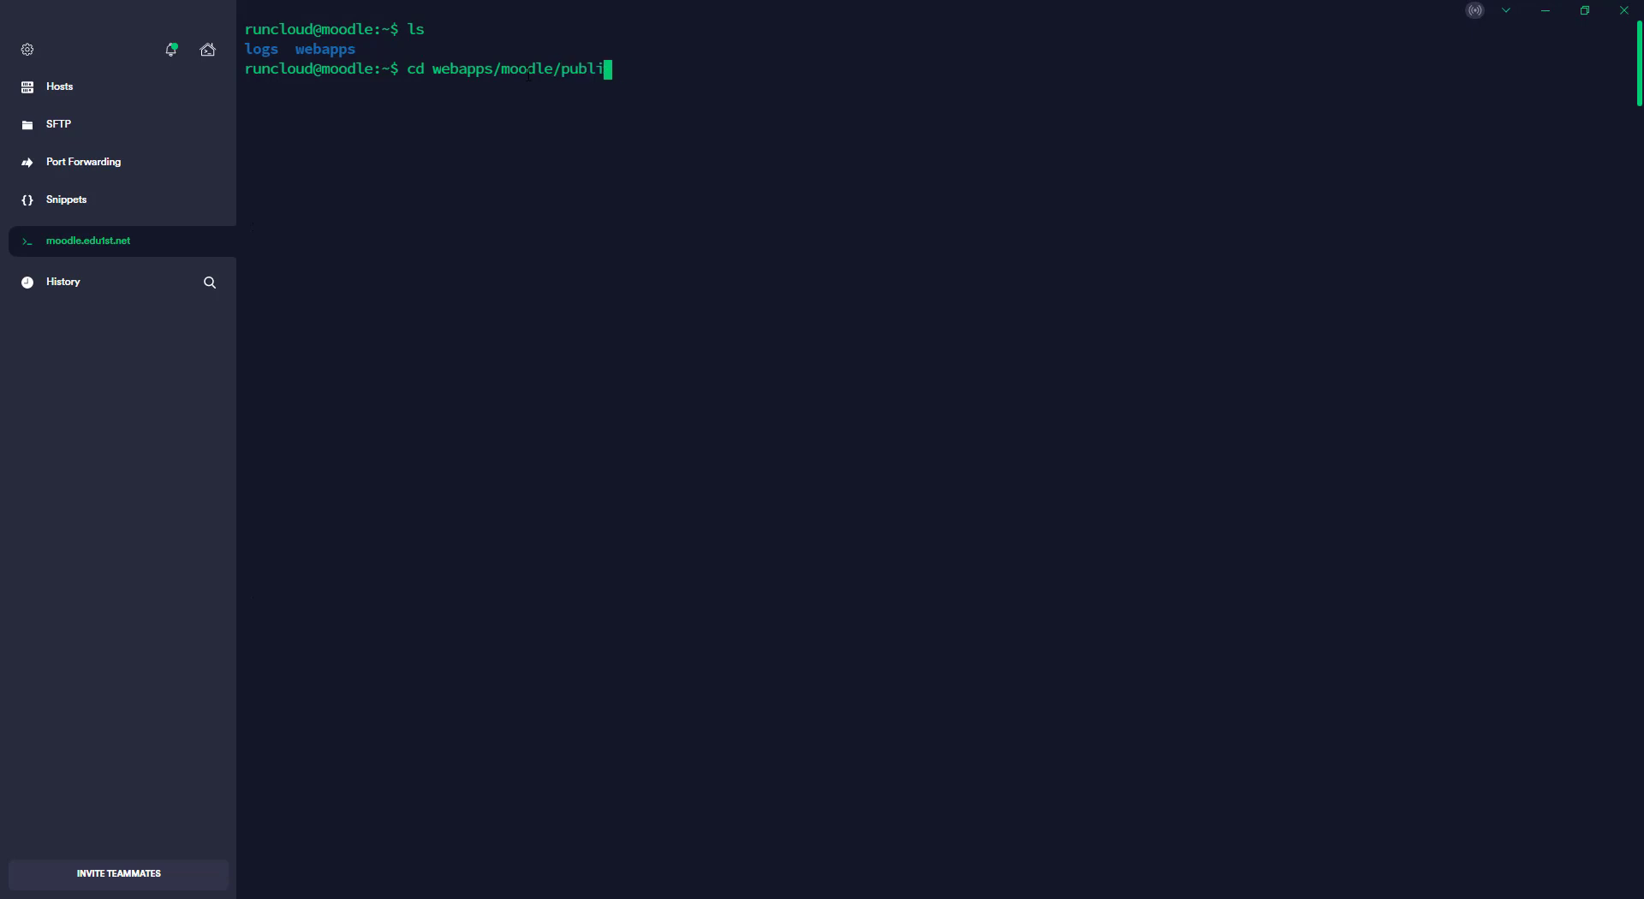
{"action": "key", "text": "Return"}
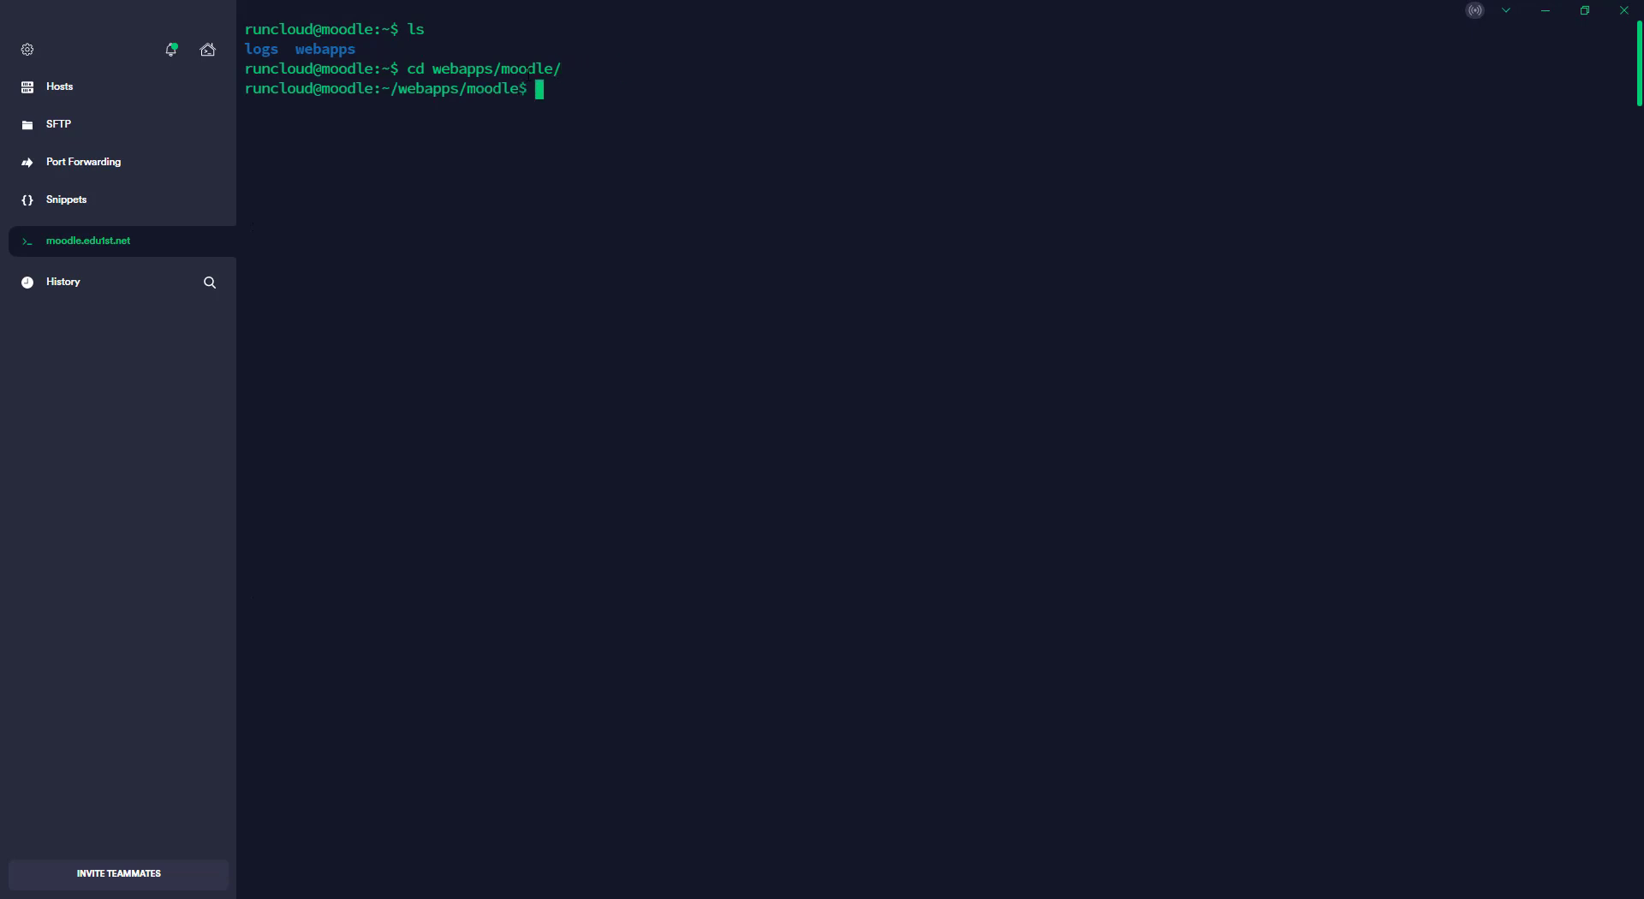
List the moodle directory with ls -la and delete its public folder with rm public/ -rf.
{"action": "type", "text": "ls -la"}
{"action": "key", "text": "Return"}
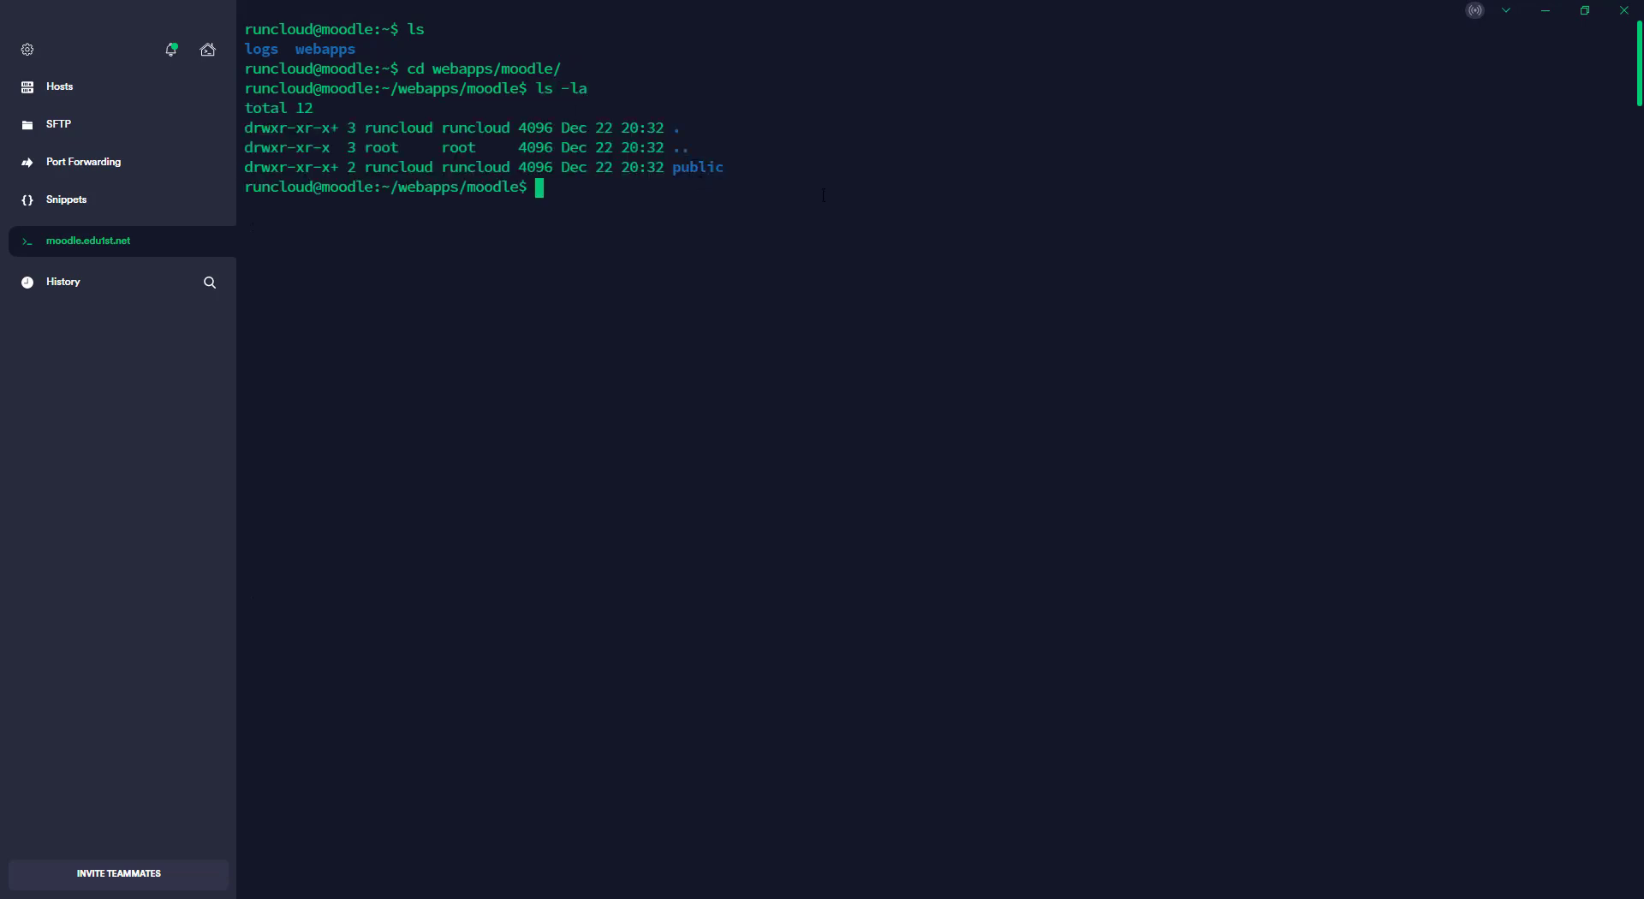
{"action": "type", "text": "rm p"}
{"action": "key", "text": "Tab"}
{"action": "type", "text": "-rf"}
{"action": "key", "text": "Return"}
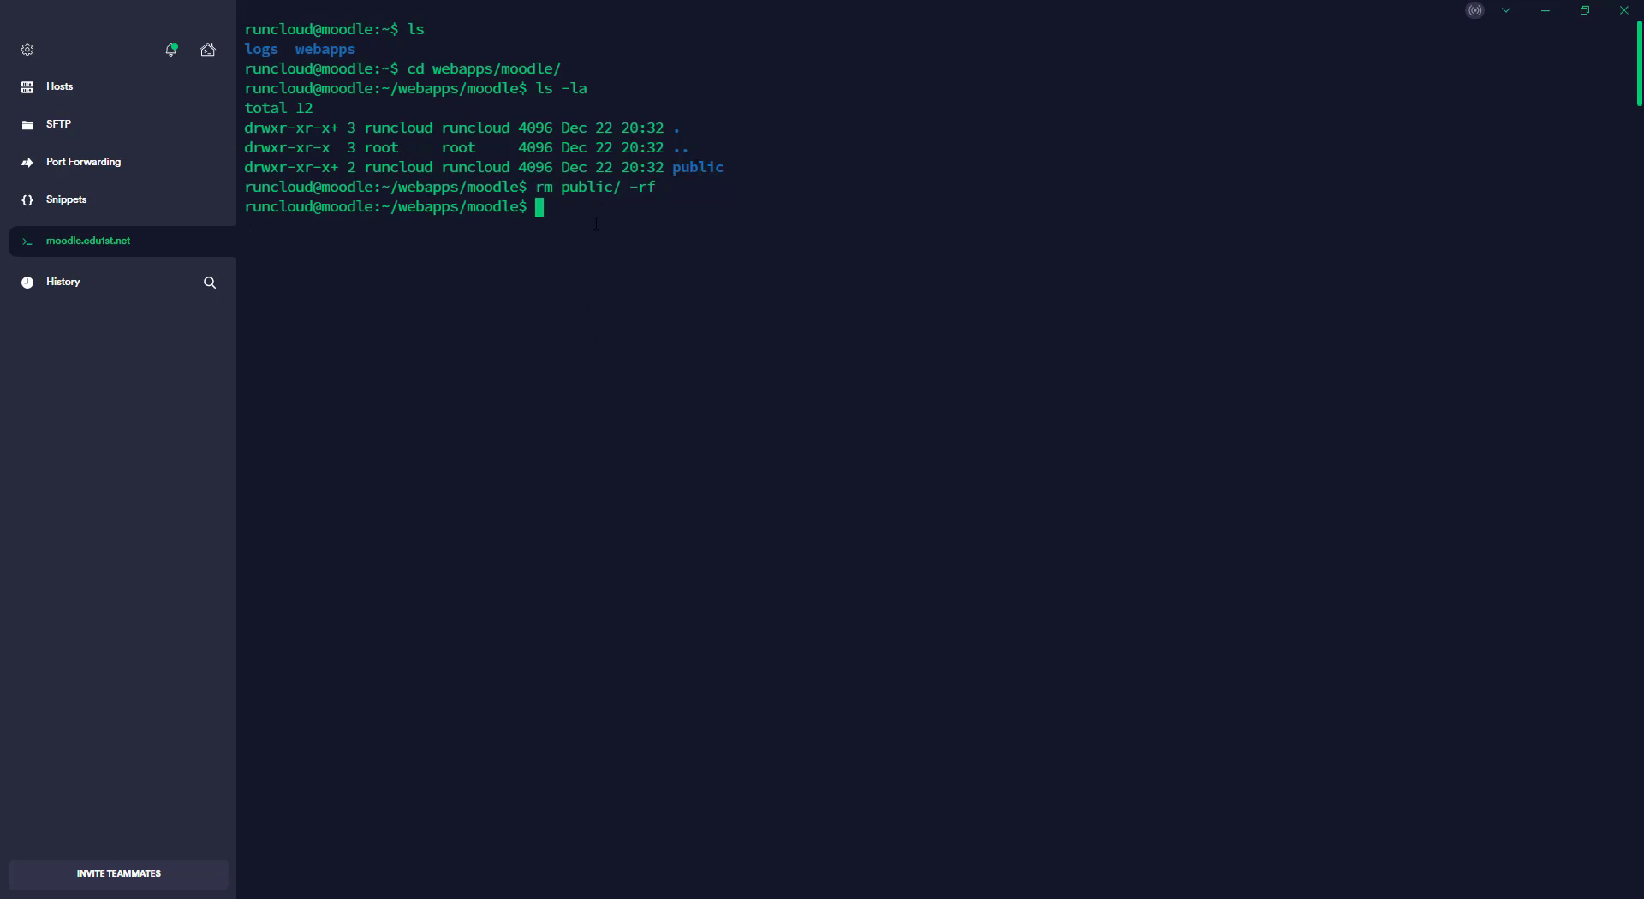
Switch to the Moodle downloads page in the browser and copy the manual download link of the Moodle 3.11.4+ zip package.
{"action": "key", "text": "alt+Tab"}
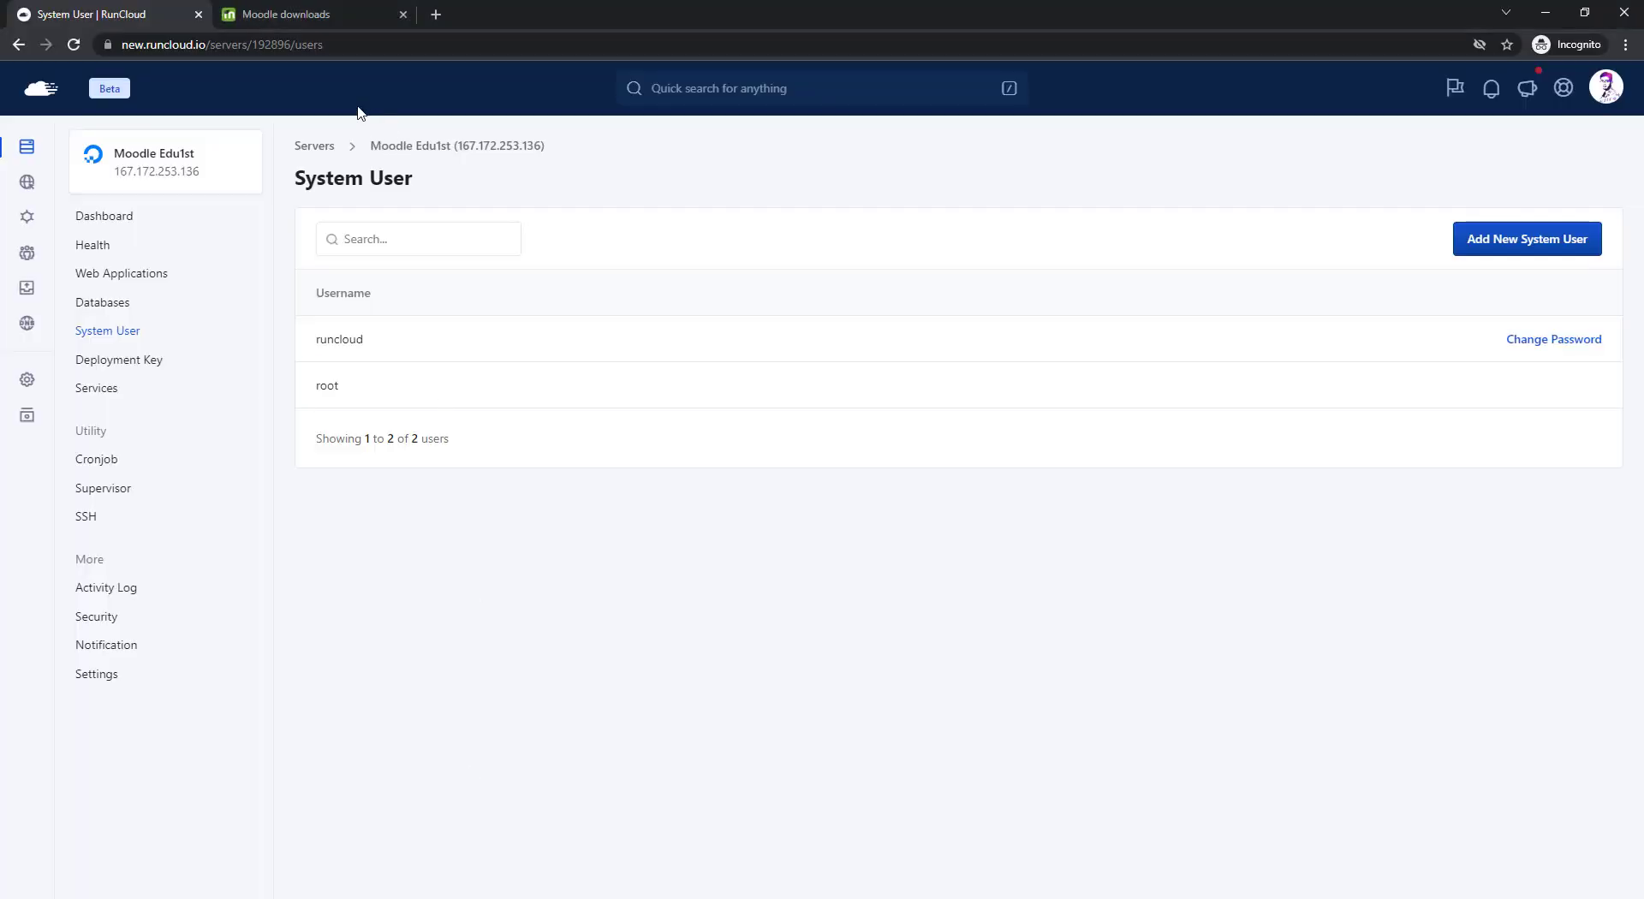
{"action": "left_click", "coordinate": [299, 13]}
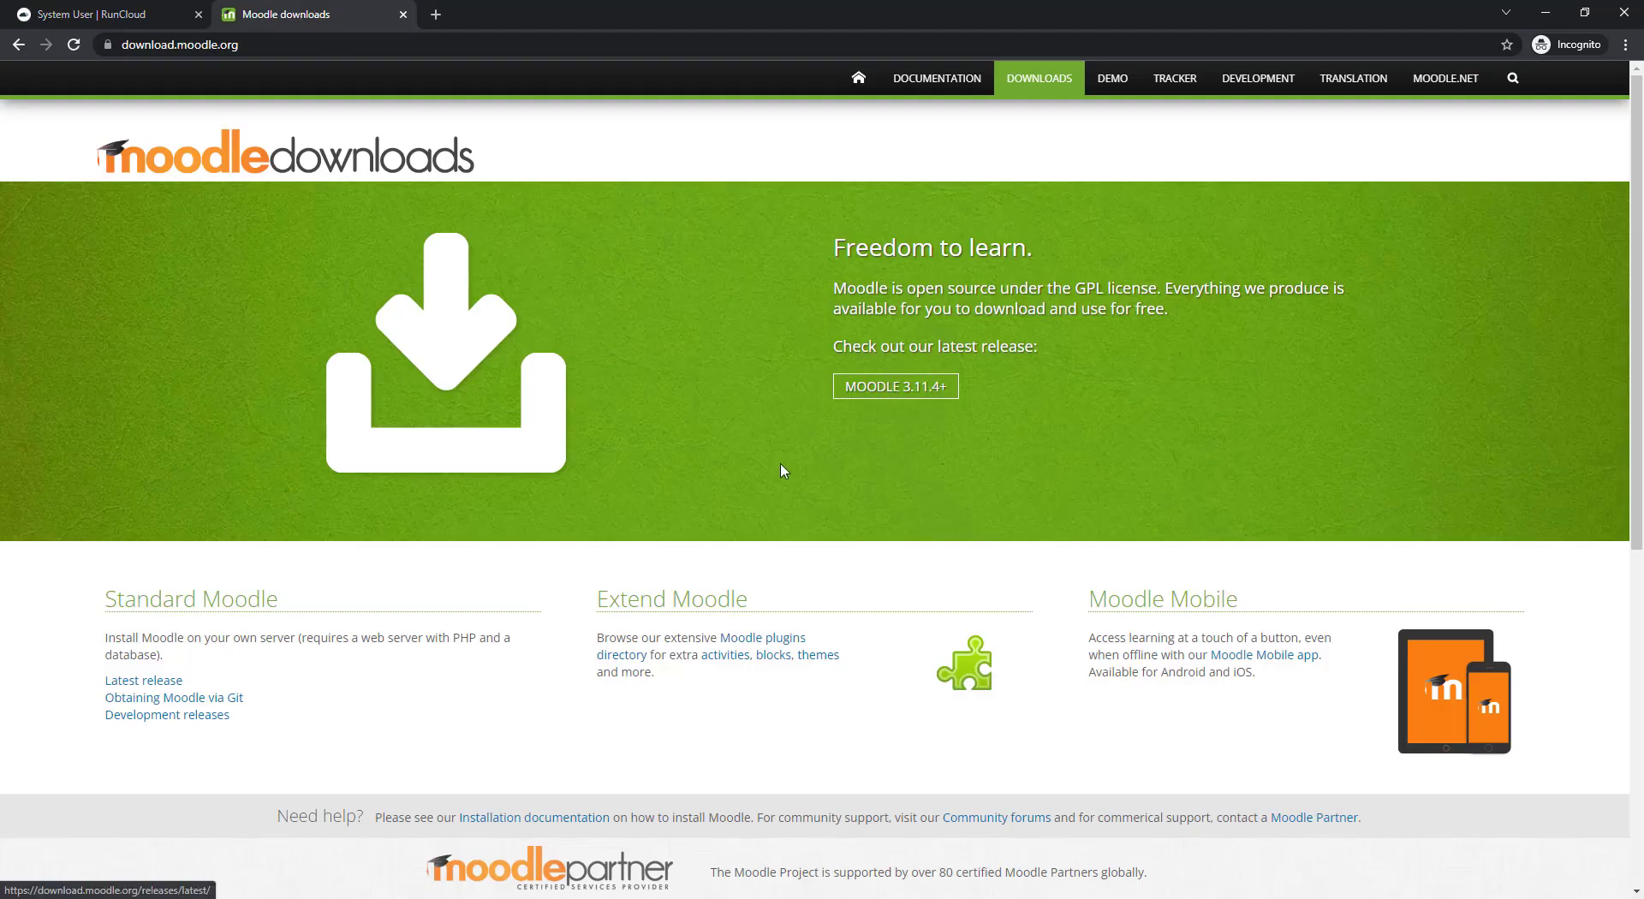
{"action": "left_click", "coordinate": [882, 396]}
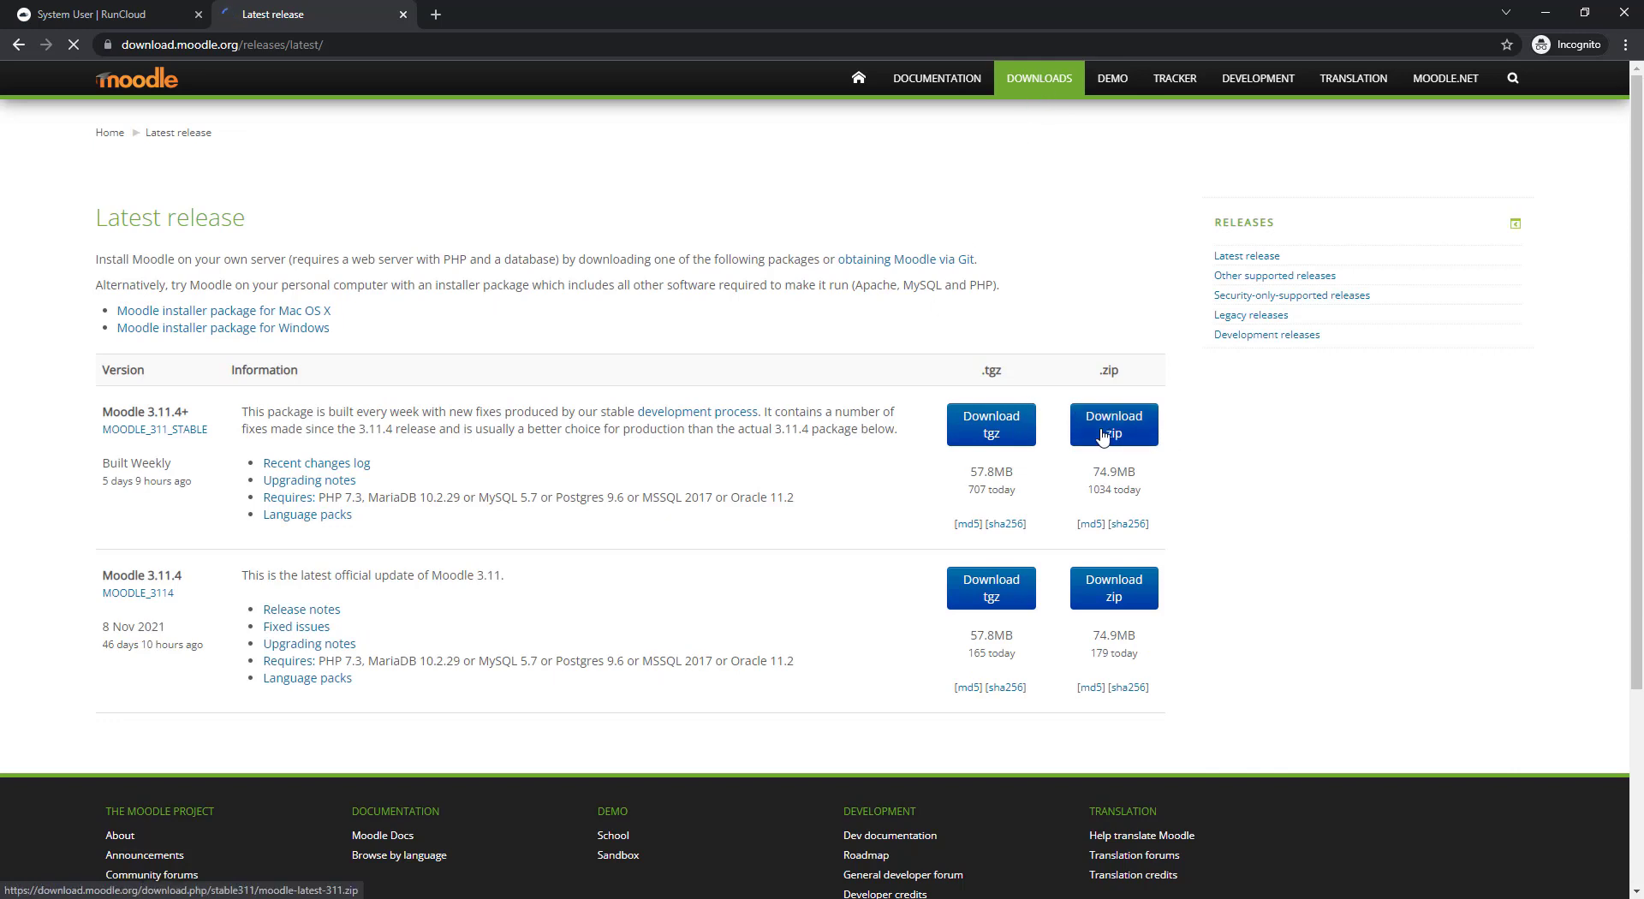
{"action": "left_click", "coordinate": [1115, 436]}
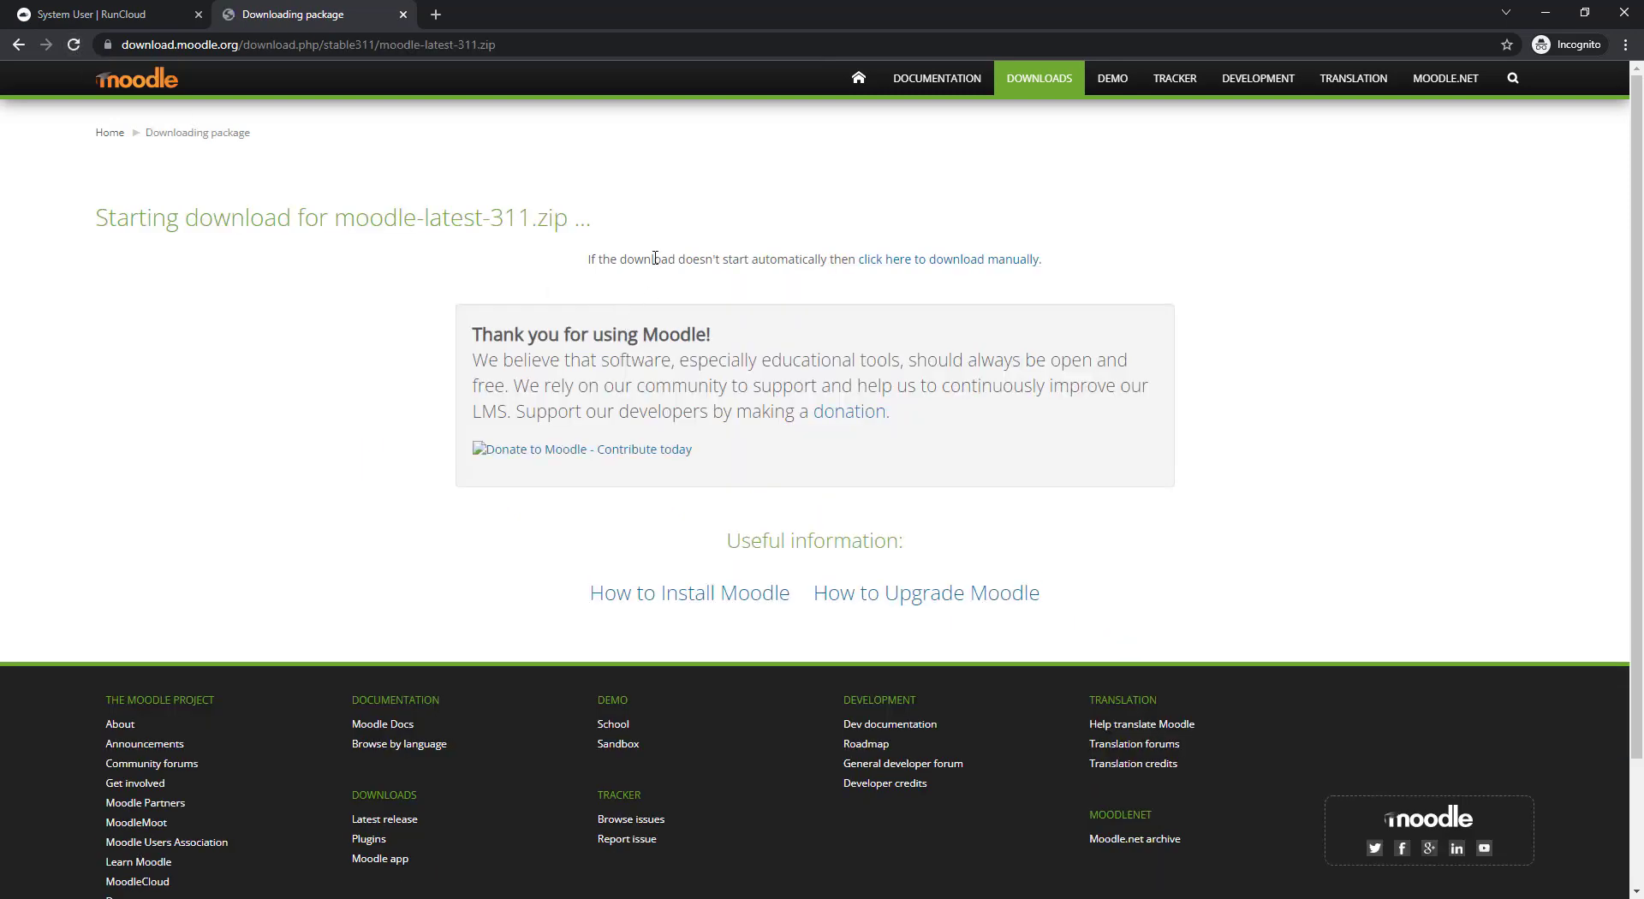
{"action": "right_click", "coordinate": [946, 269]}
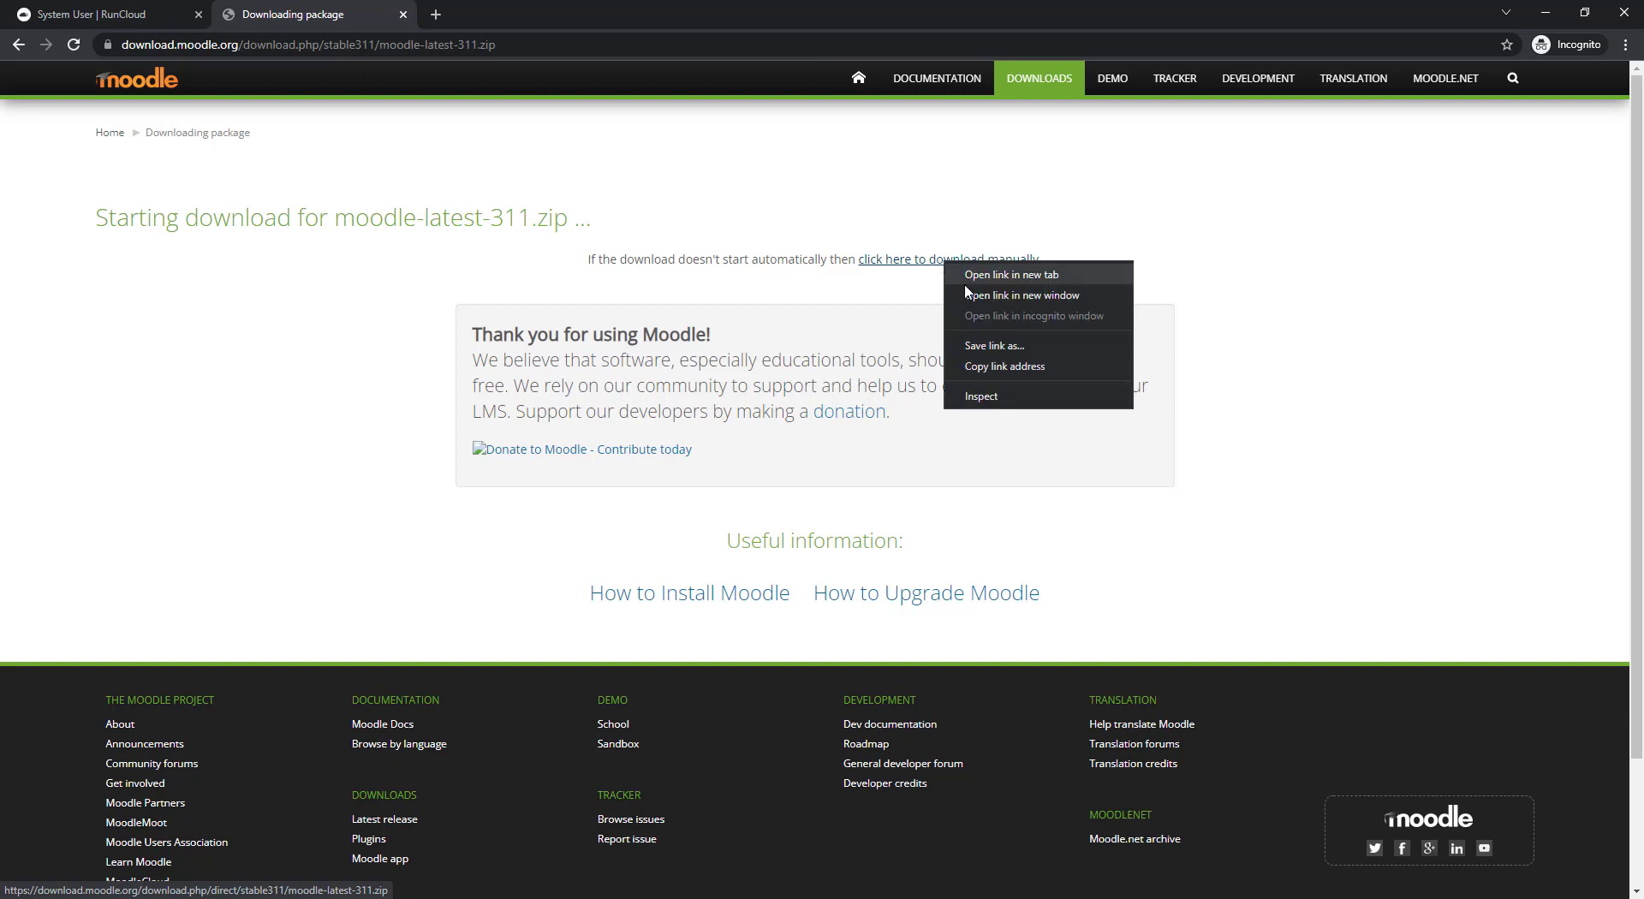
{"action": "left_click", "coordinate": [1016, 366]}
{"action": "key", "text": "alt+Tab"}
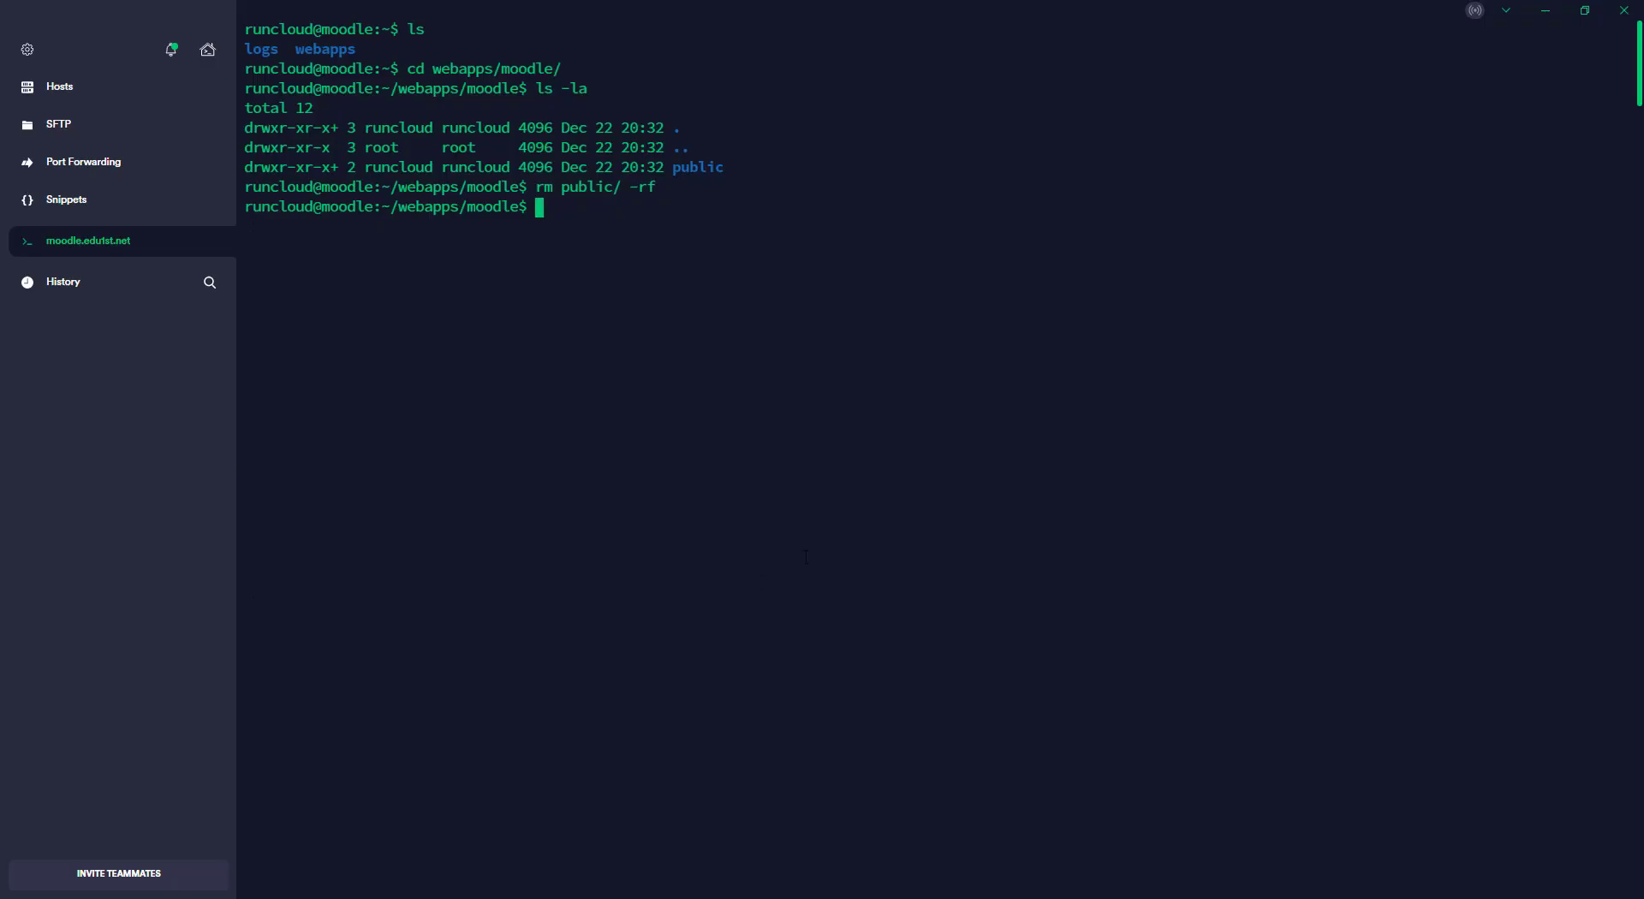
{"action": "type", "text": "wget"}
{"action": "key", "text": "ctrl+shift+v"}
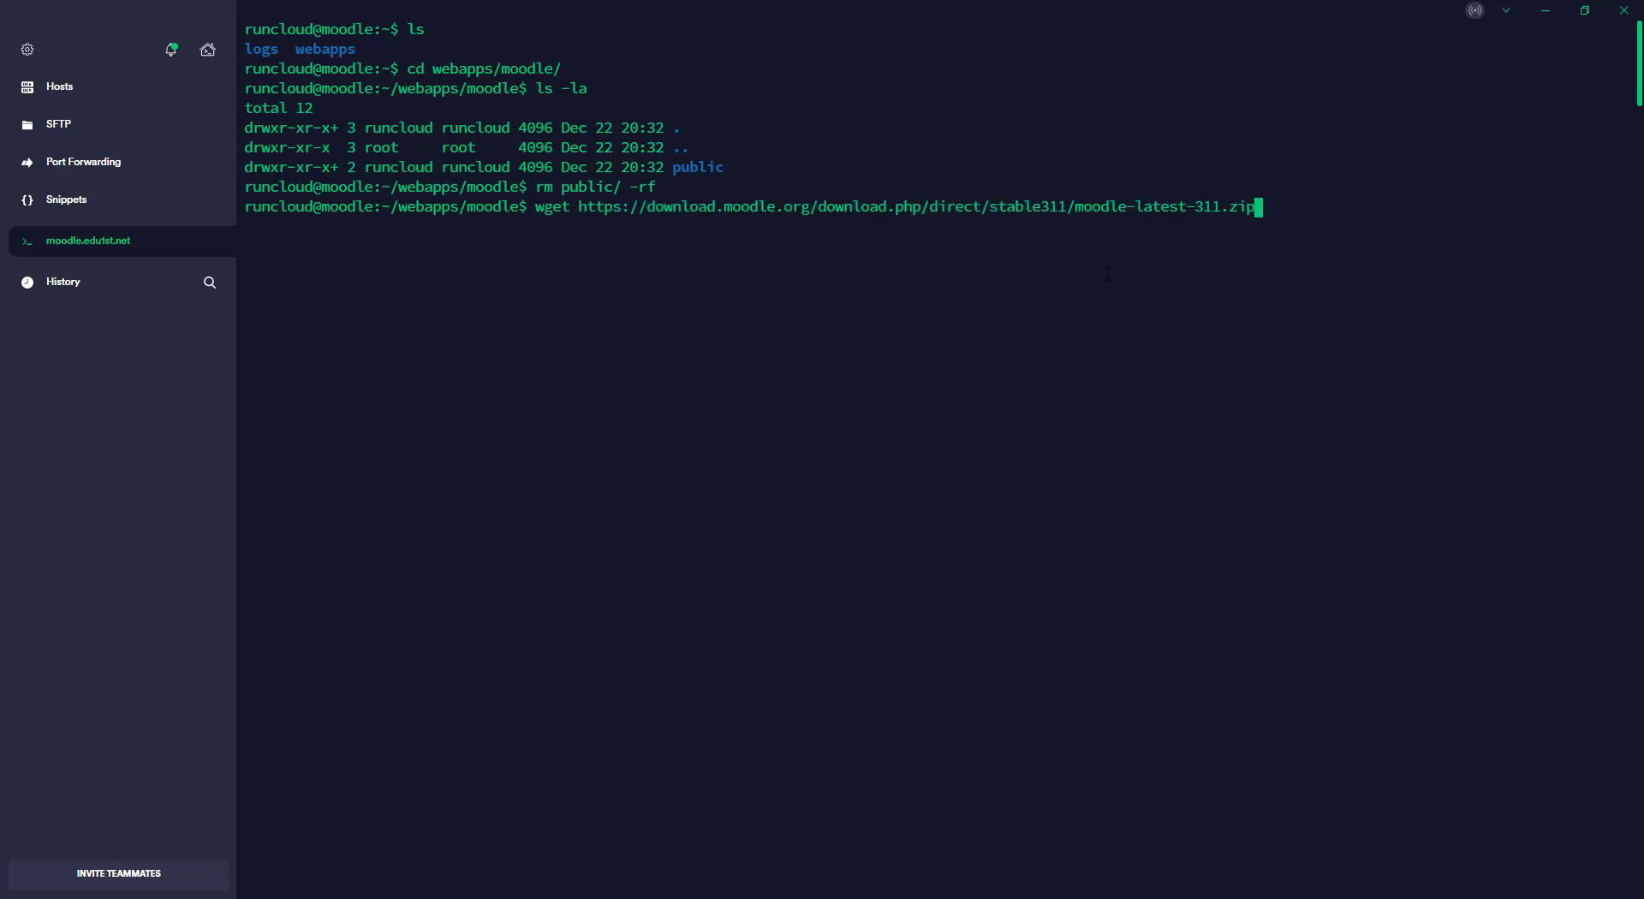
{"action": "key", "text": "Return"}
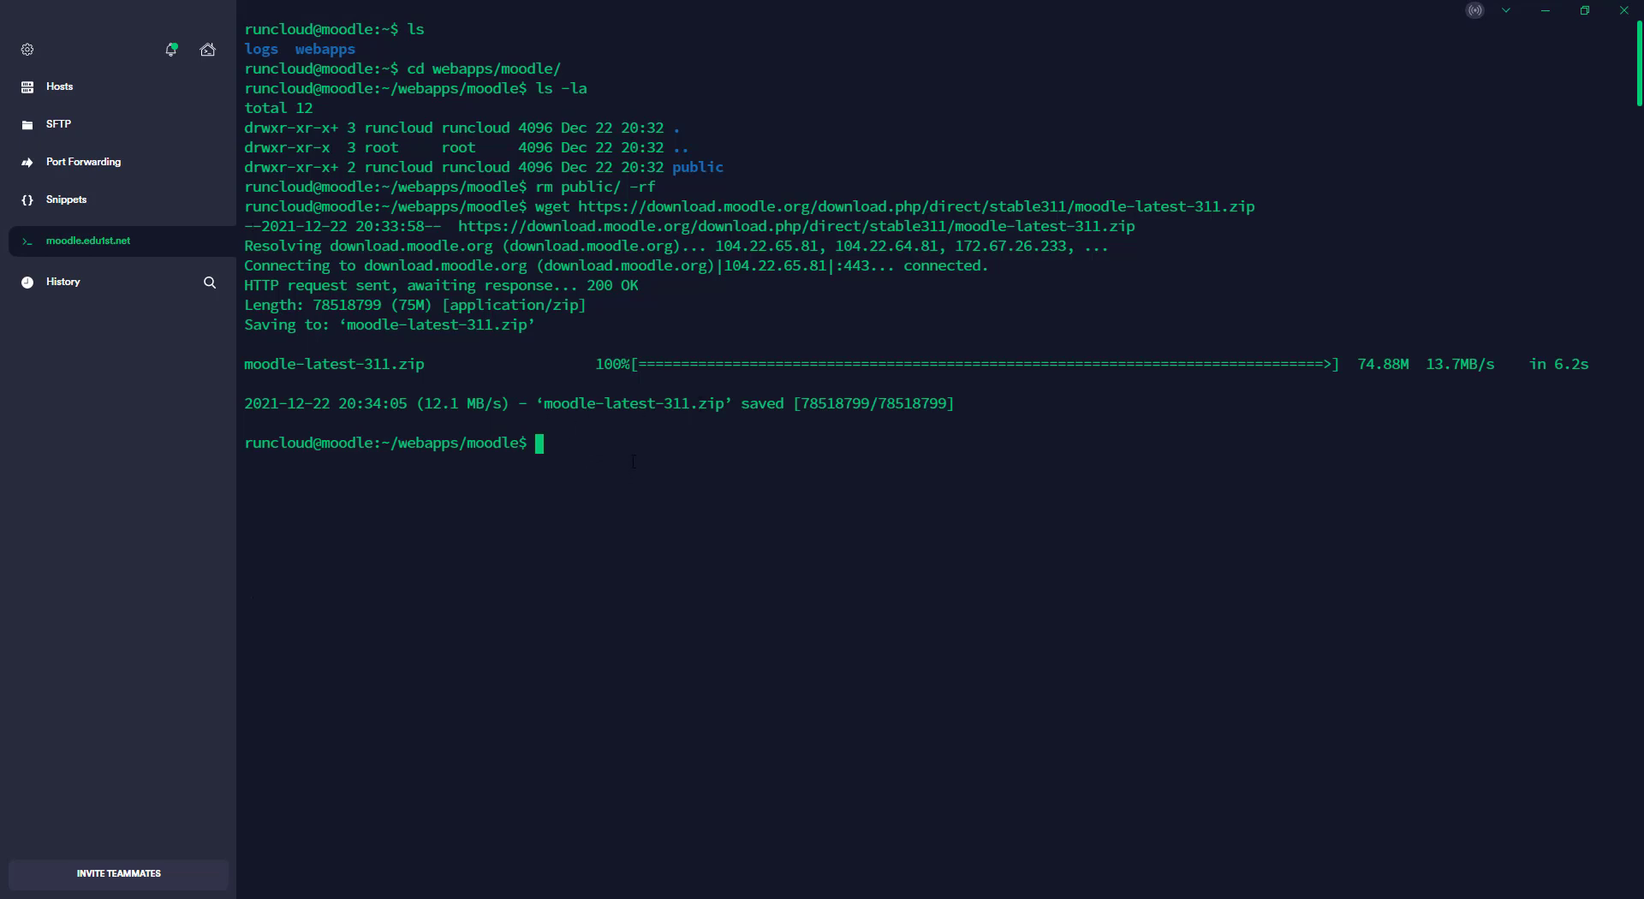
Extract moodle-latest-311.zip in the moodle web app directory with unzip.
{"action": "type", "text": "unzip mo"}
{"action": "key", "text": "Tab"}
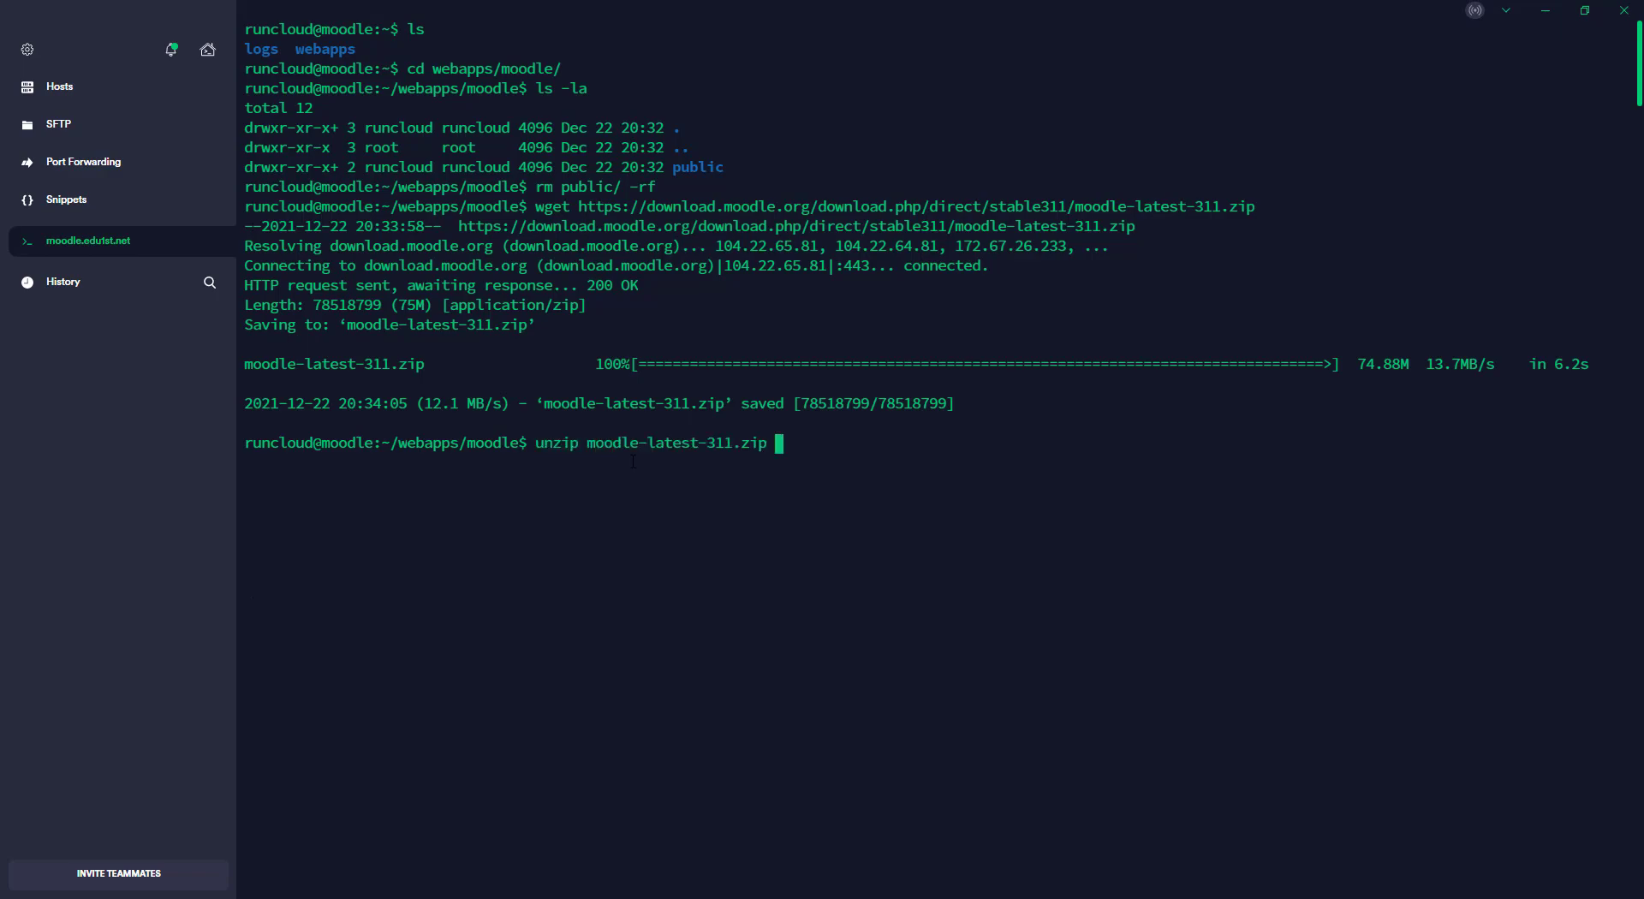
{"action": "key", "text": "Return"}
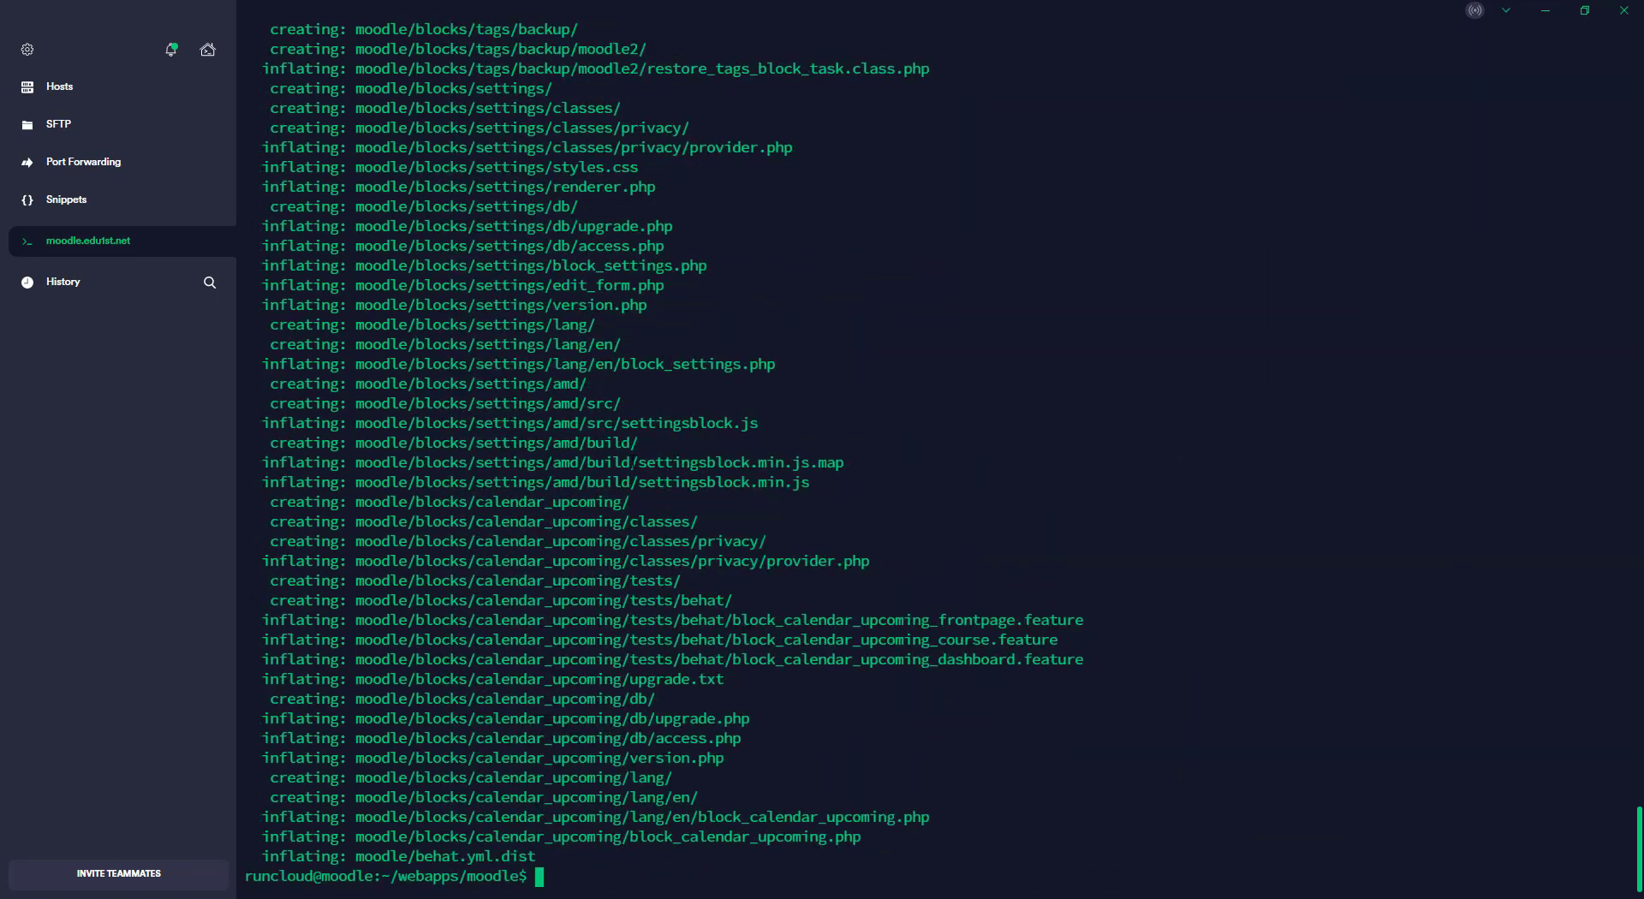
List the directory with ls and delete the moodle-latest-311.zip archive with rm.
{"action": "type", "text": "ls"}
{"action": "key", "text": "Return"}
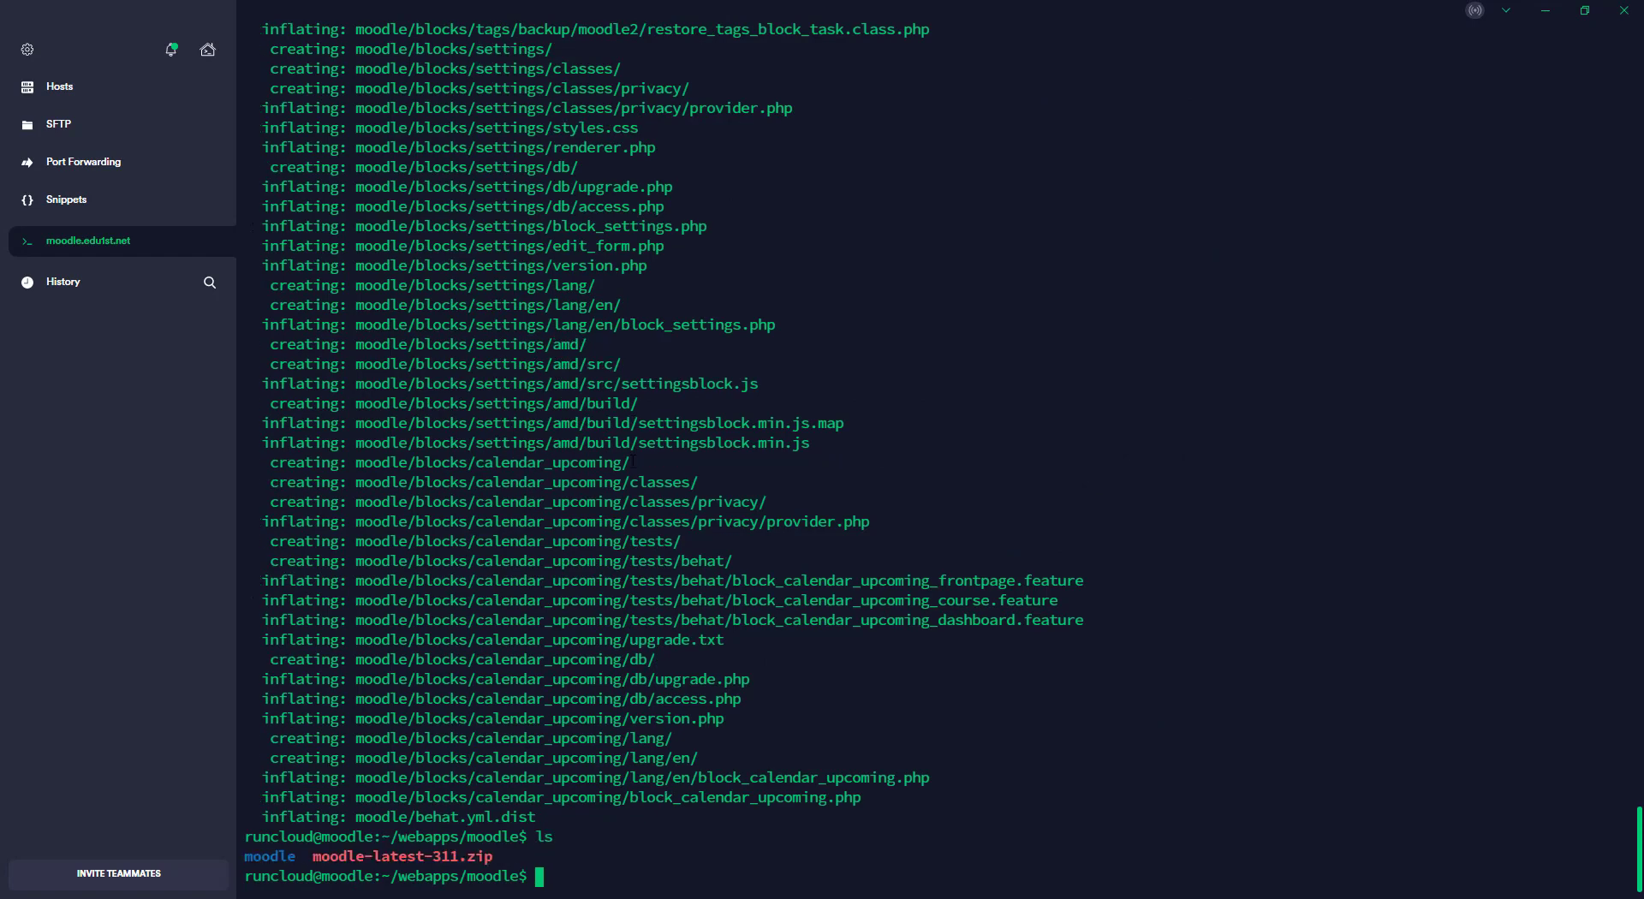
{"action": "type", "text": "rm moodle-"}
{"action": "key", "text": "Tab"}
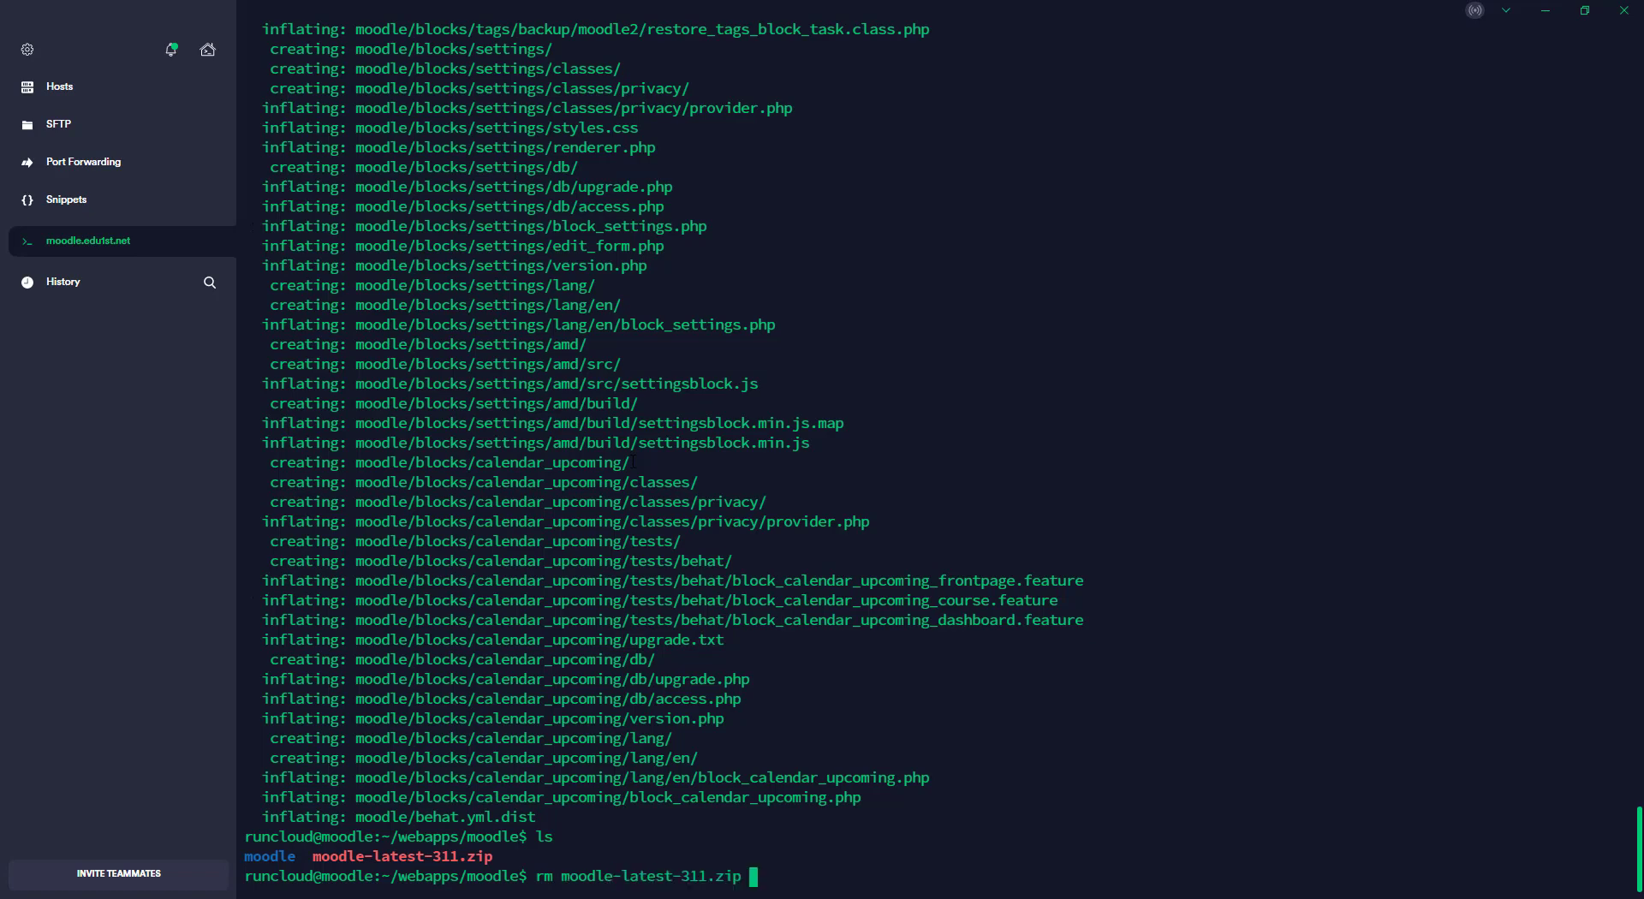
{"action": "key", "text": "Return"}
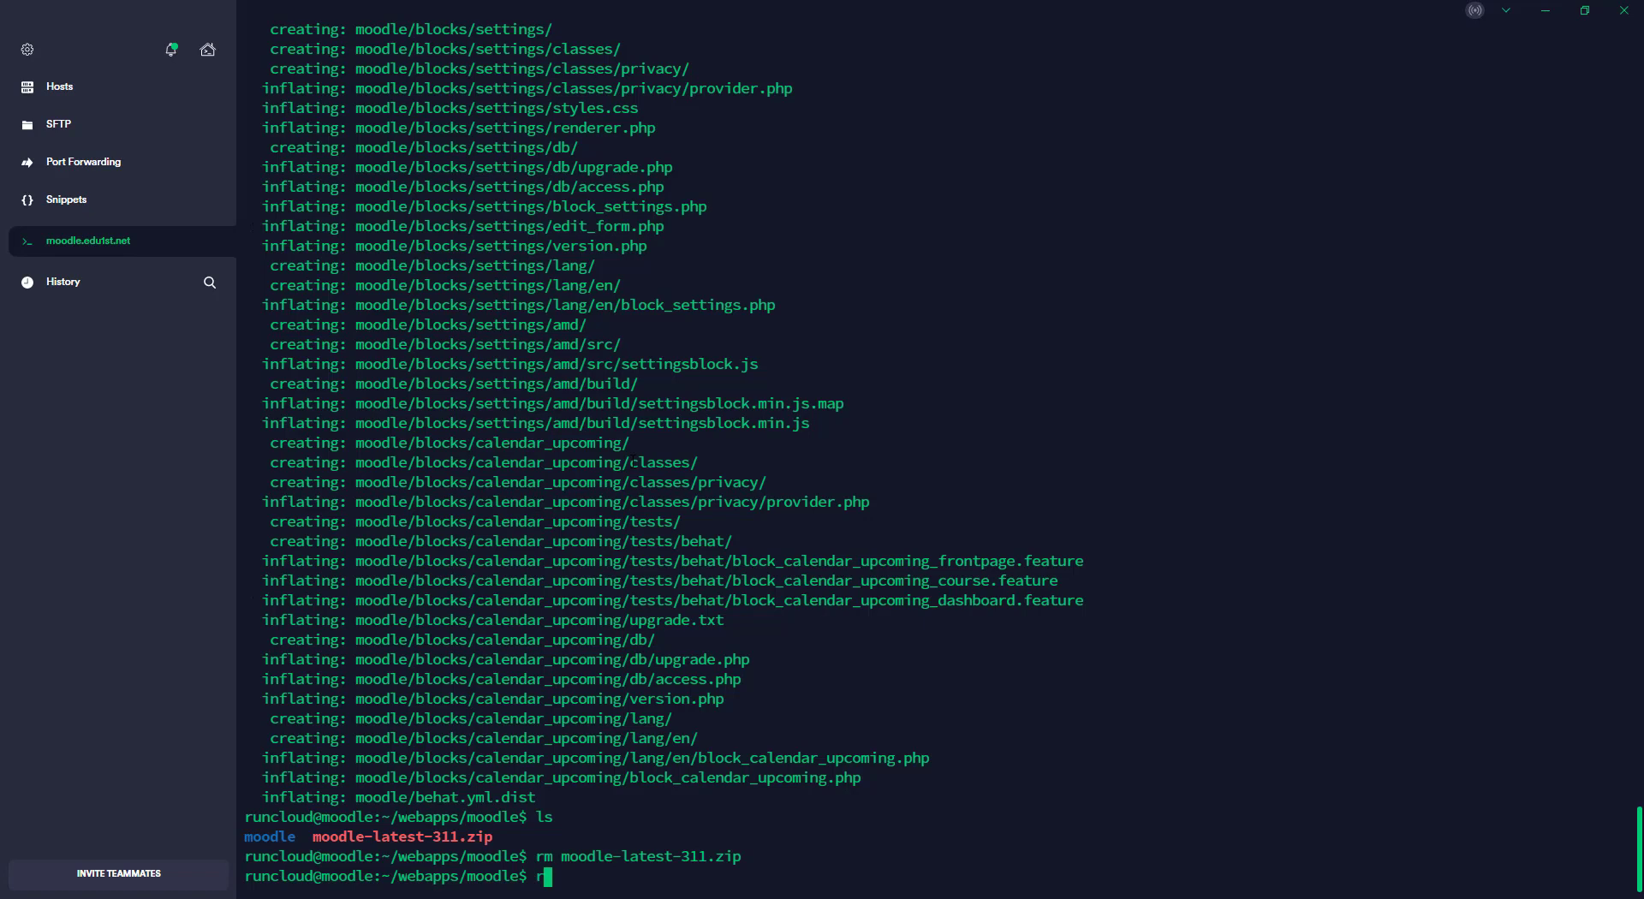
Rename the extracted moodle/ folder to public with mv and list the directory with ls.
{"action": "type", "text": "mv mo"}
{"action": "key", "text": "Tab"}
{"action": "type", "text": "public"}
{"action": "key", "text": "Return"}
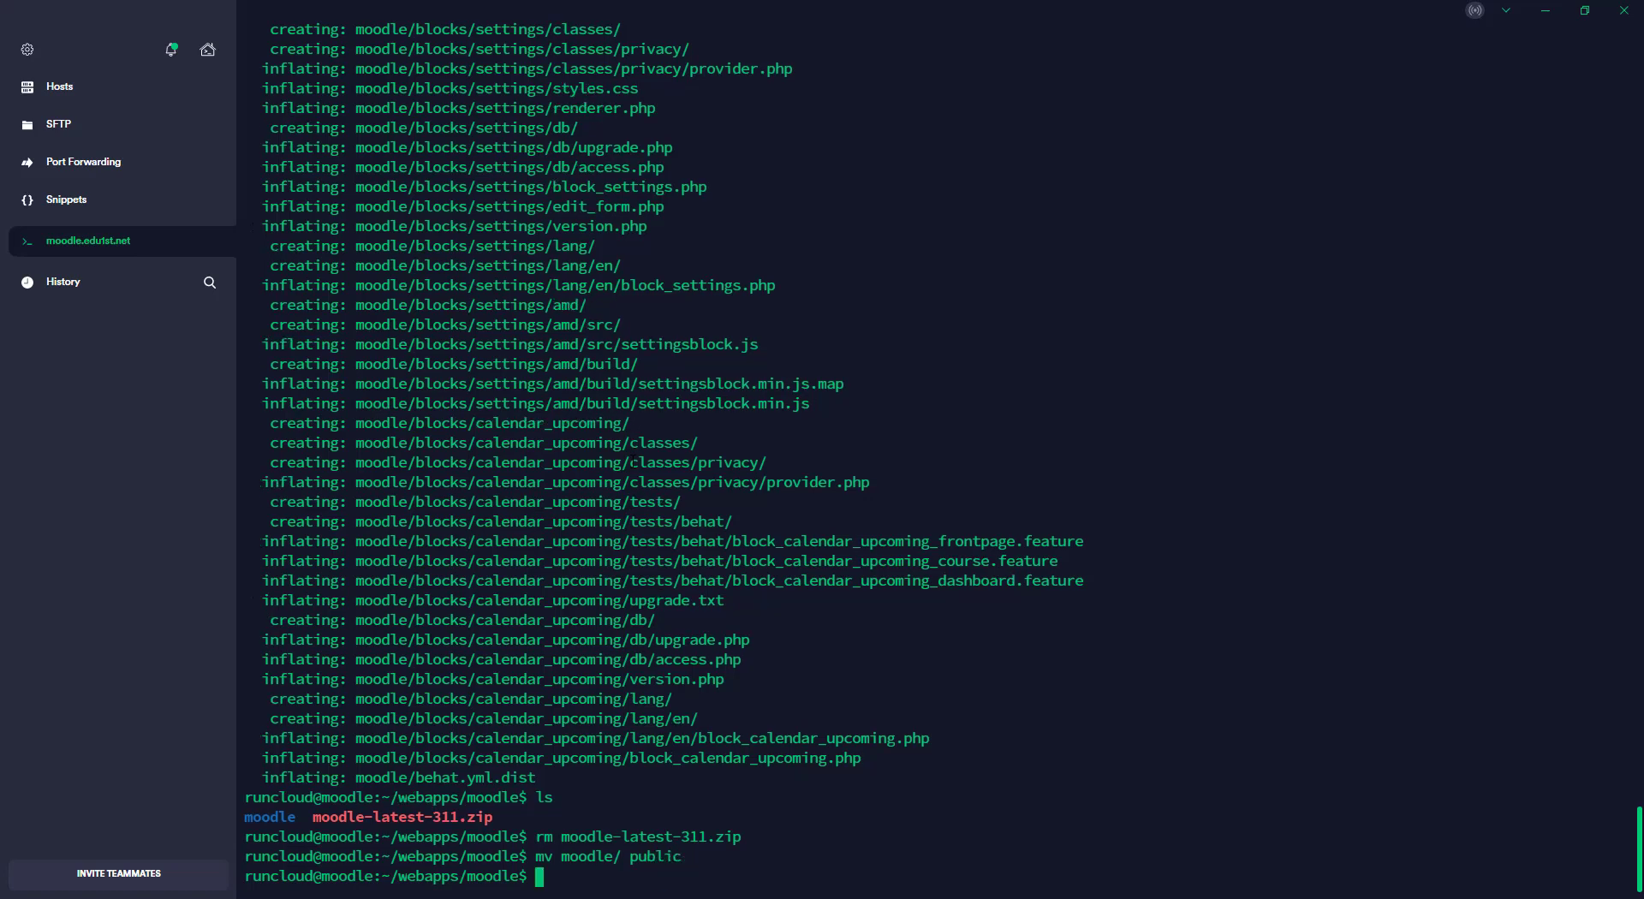
{"action": "type", "text": "ls"}
{"action": "key", "text": "Return"}
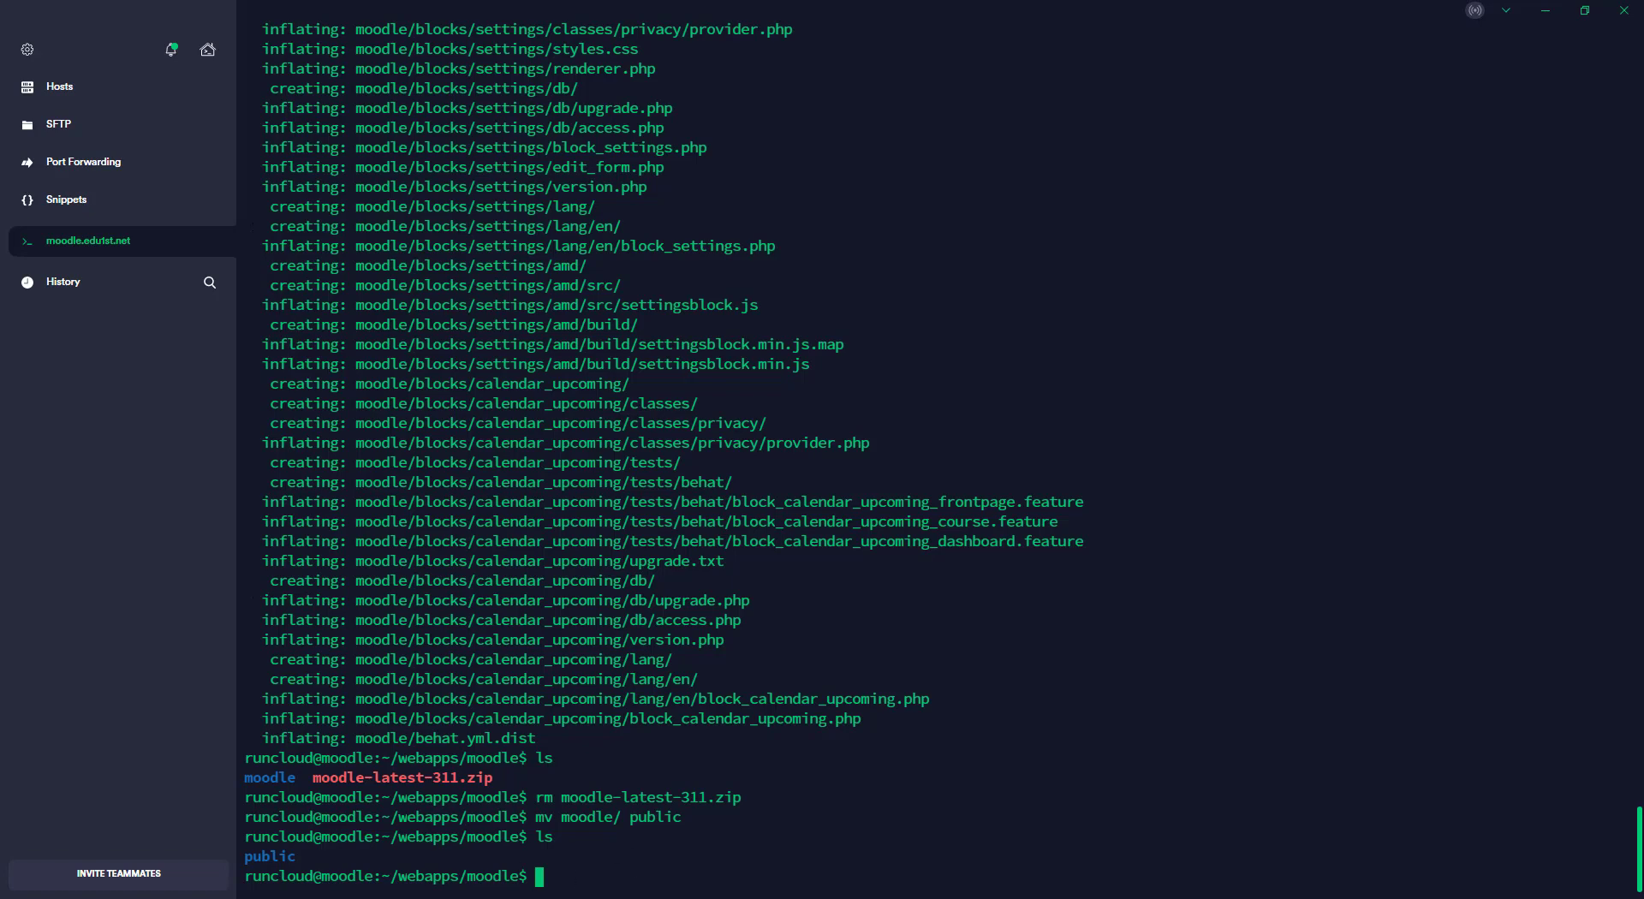
Create a folder named data beside the public folder with mkdir data.
{"action": "type", "text": "mkdir data"}
{"action": "key", "text": "Left"}
{"action": "key", "text": "Left"}
{"action": "key", "text": "Left"}
{"action": "key", "text": "Left"}
{"action": "key", "text": "Right"}
{"action": "key", "text": "Right"}
{"action": "key", "text": "Right"}
{"action": "key", "text": "Right"}
{"action": "key", "text": "Return"}
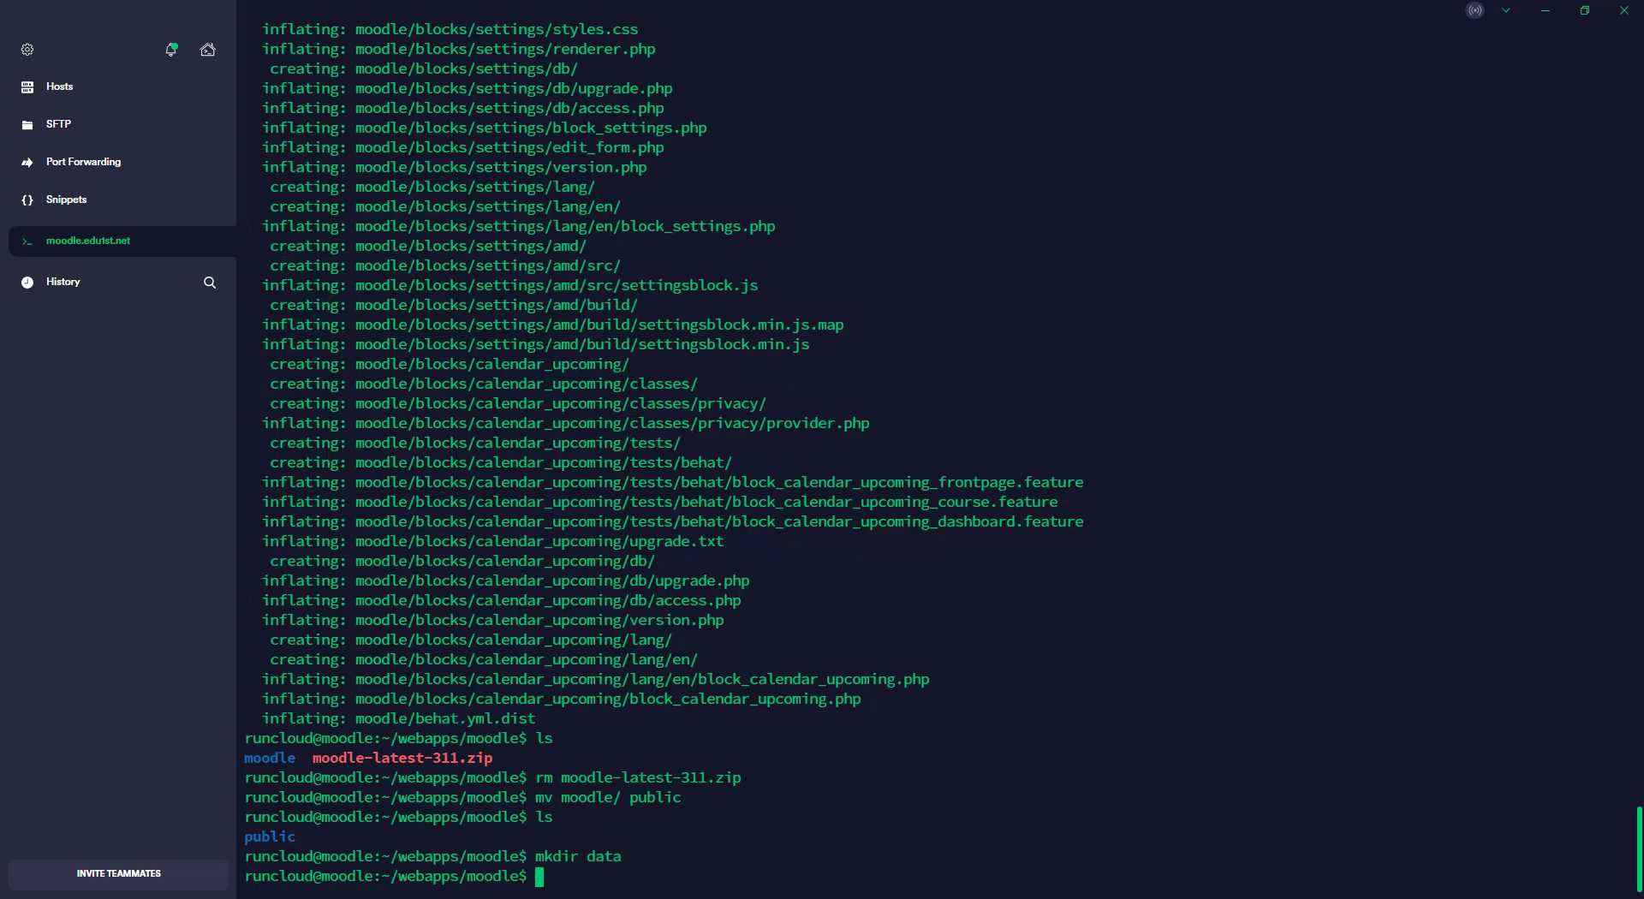
Switch to RunCloud in the browser and run Fix Ownership from the tools of the moodle web application.
{"action": "left_click", "coordinate": [460, 848]}
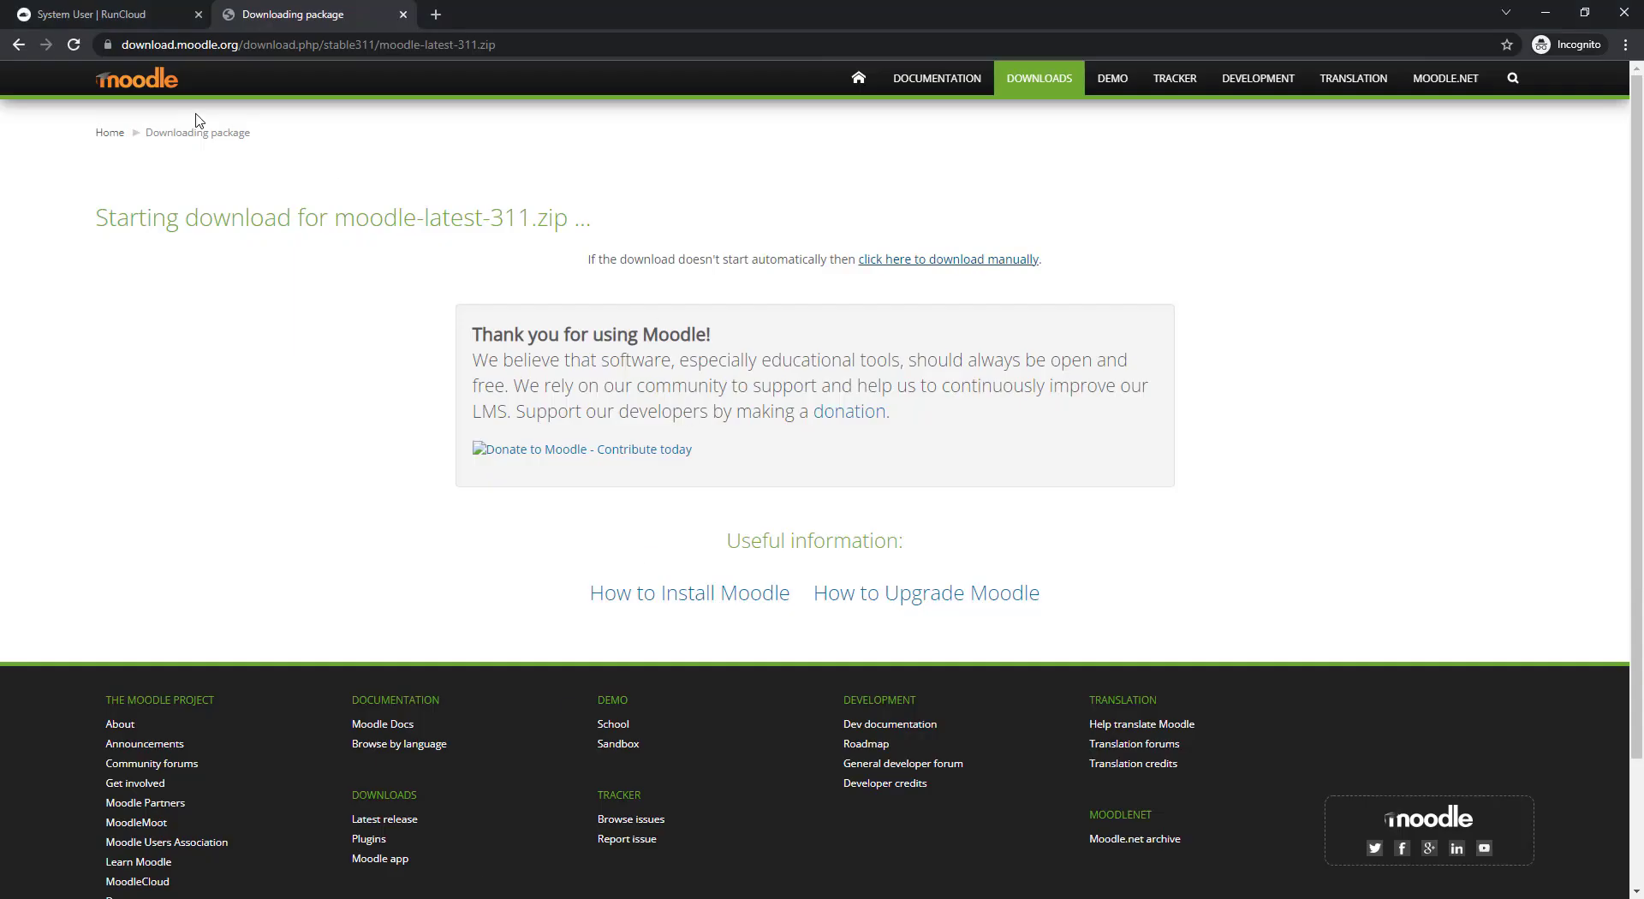
{"action": "left_click", "coordinate": [110, 18]}
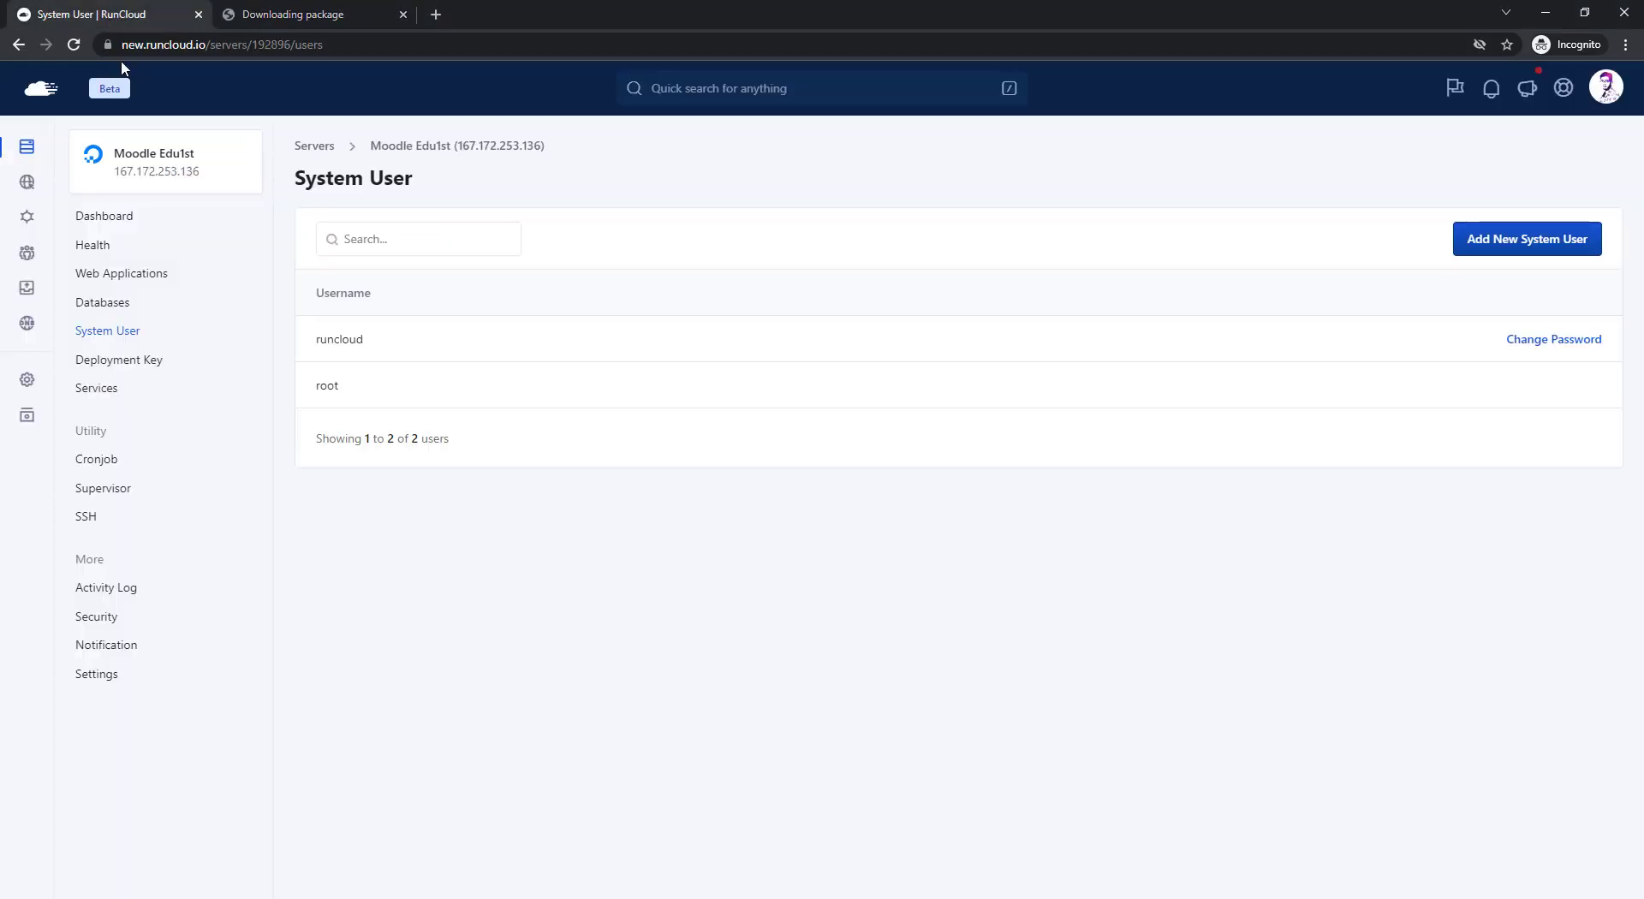
{"action": "left_click", "coordinate": [104, 273]}
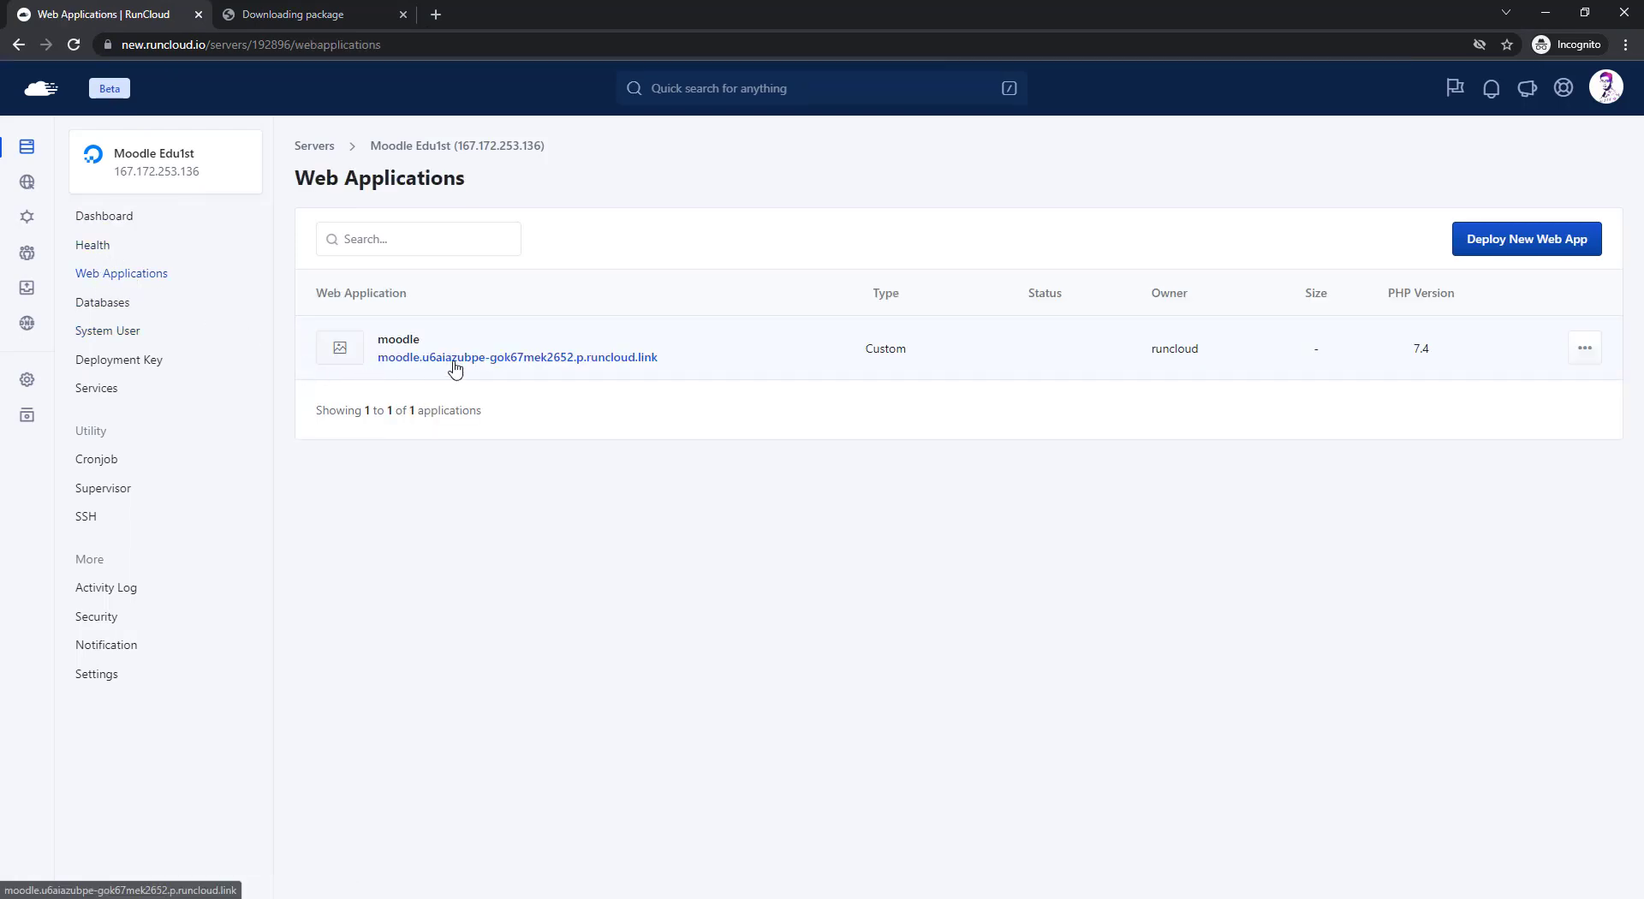
{"action": "left_click", "coordinate": [395, 340]}
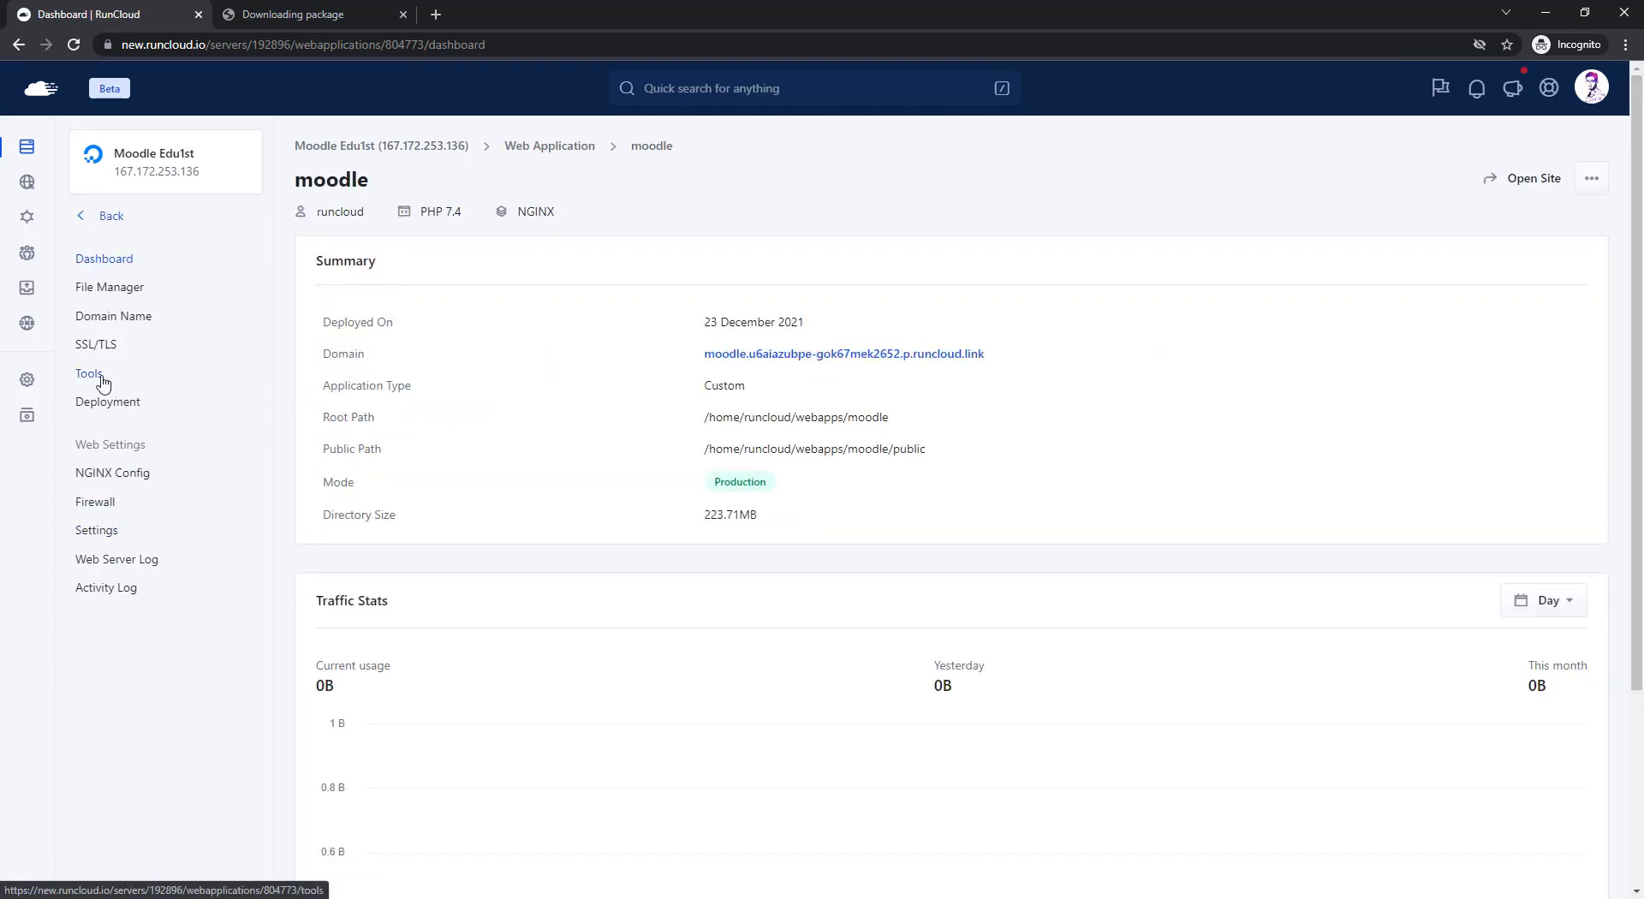
{"action": "left_click", "coordinate": [101, 380]}
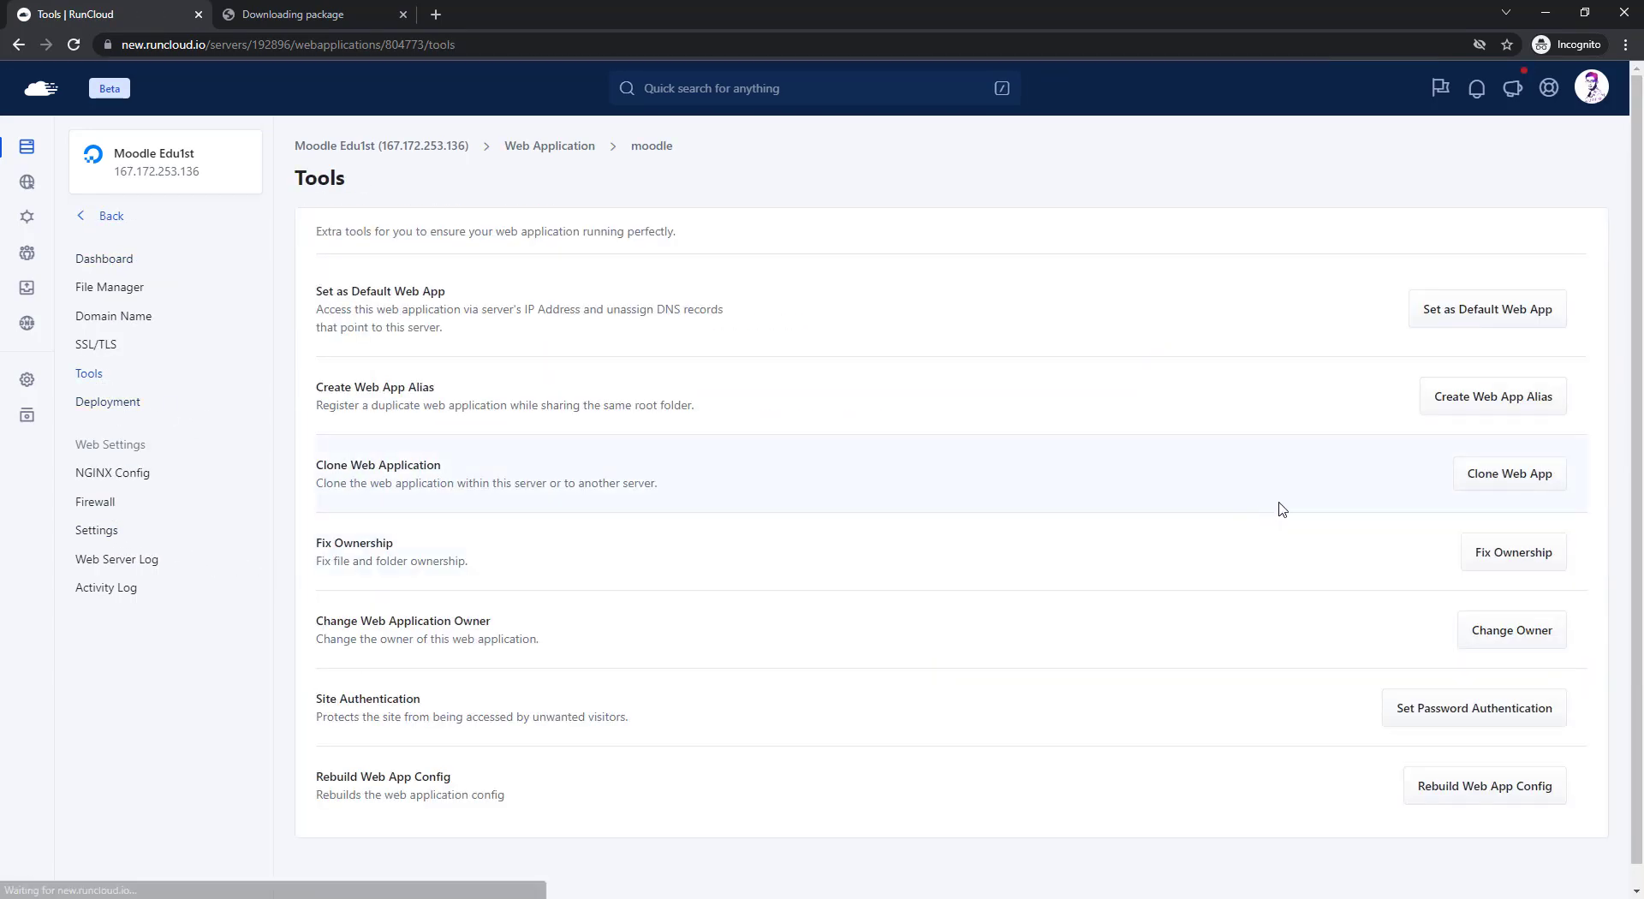
{"action": "left_click", "coordinate": [1497, 562]}
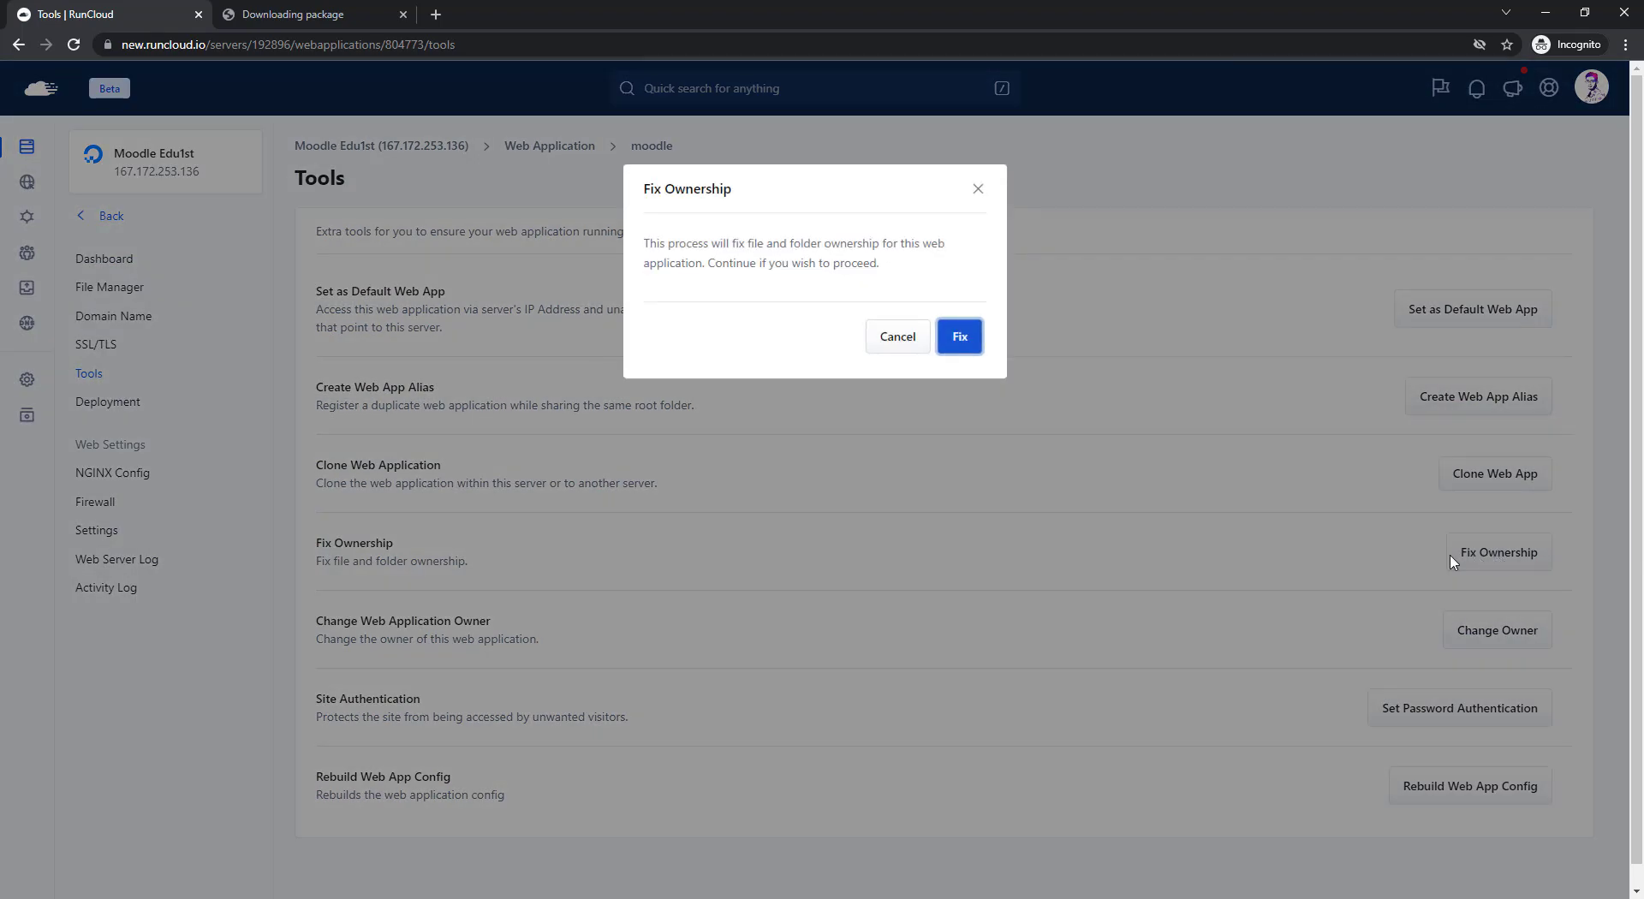
{"action": "left_click", "coordinate": [951, 336]}
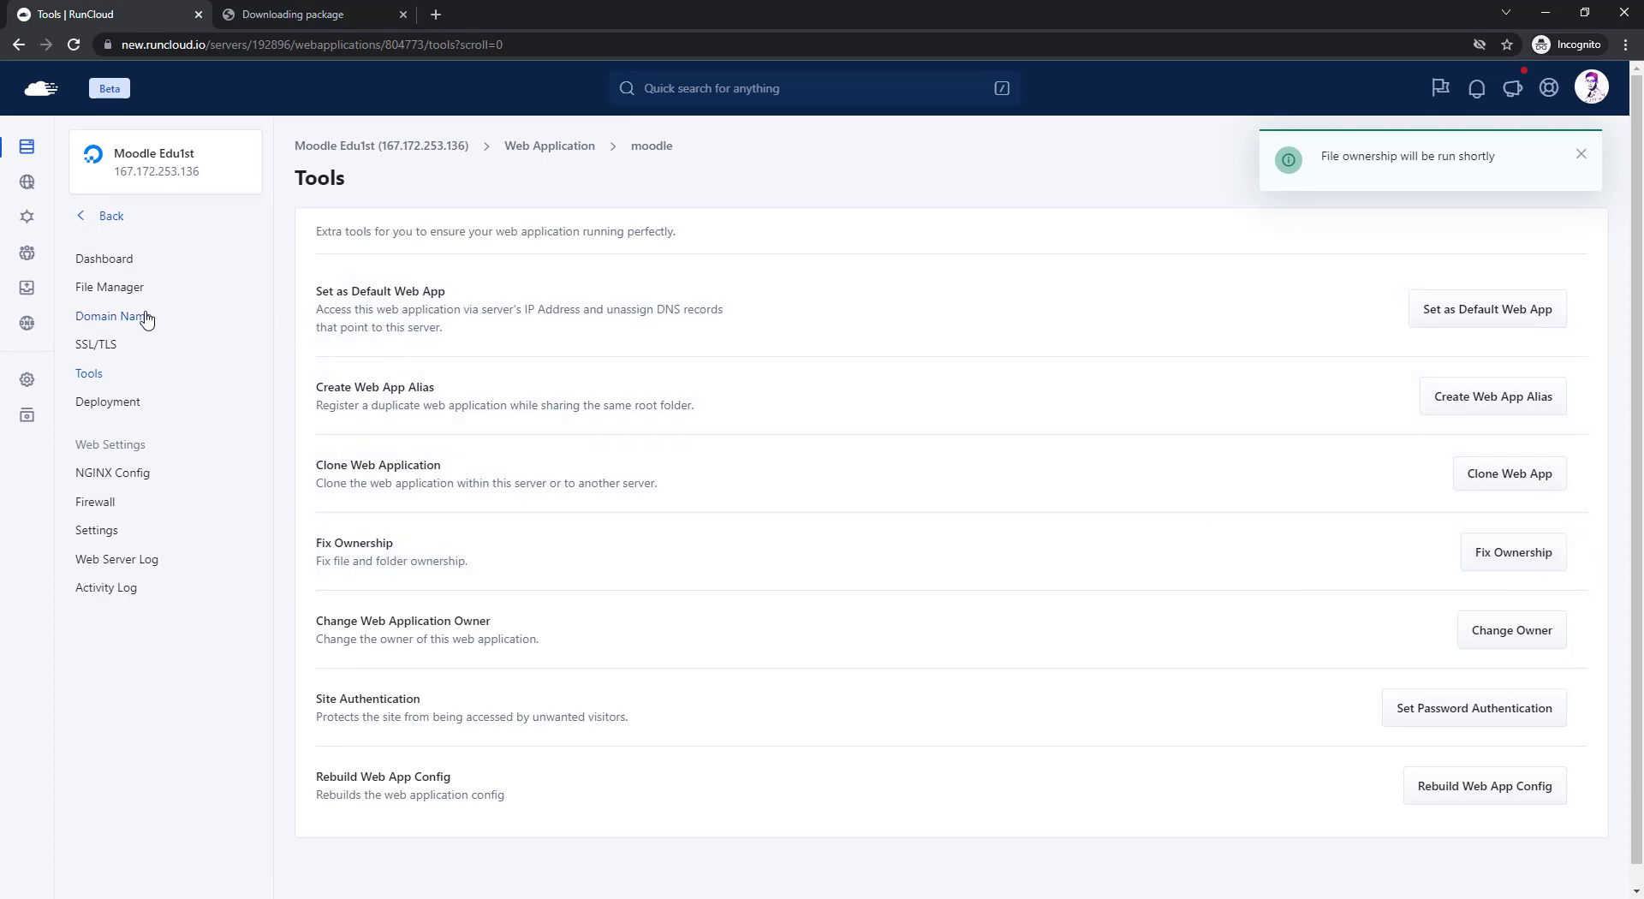
Open the moodle app's primary domain from its domain list and continue the Moodle installer with English (en) as the language.
{"action": "left_click", "coordinate": [115, 317]}
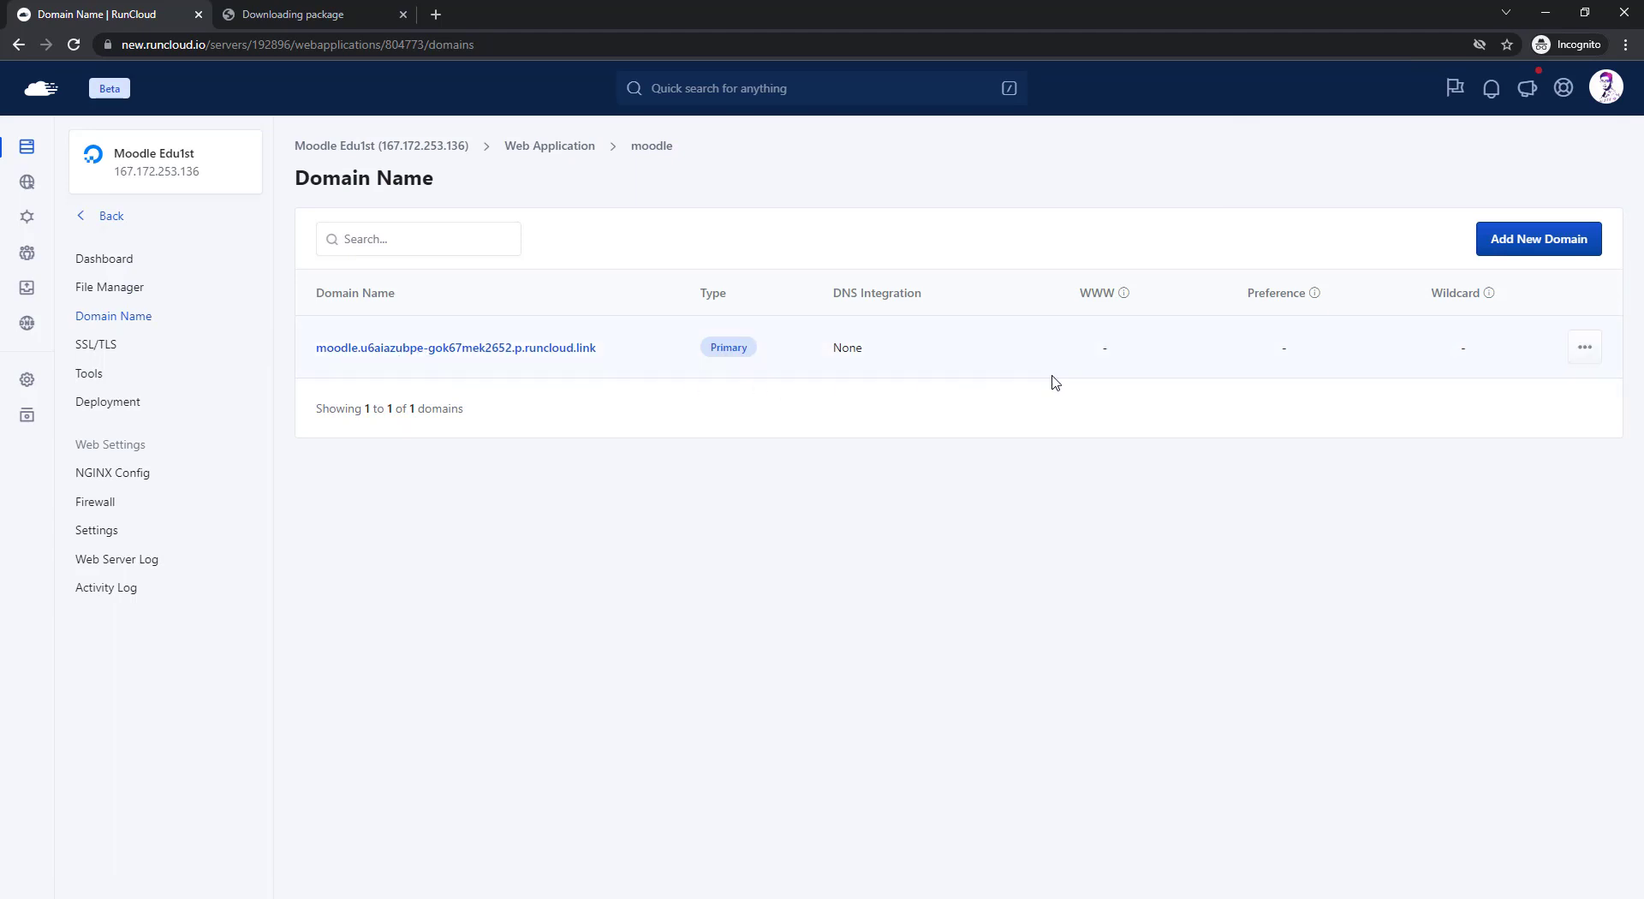
{"action": "left_click", "coordinate": [528, 349]}
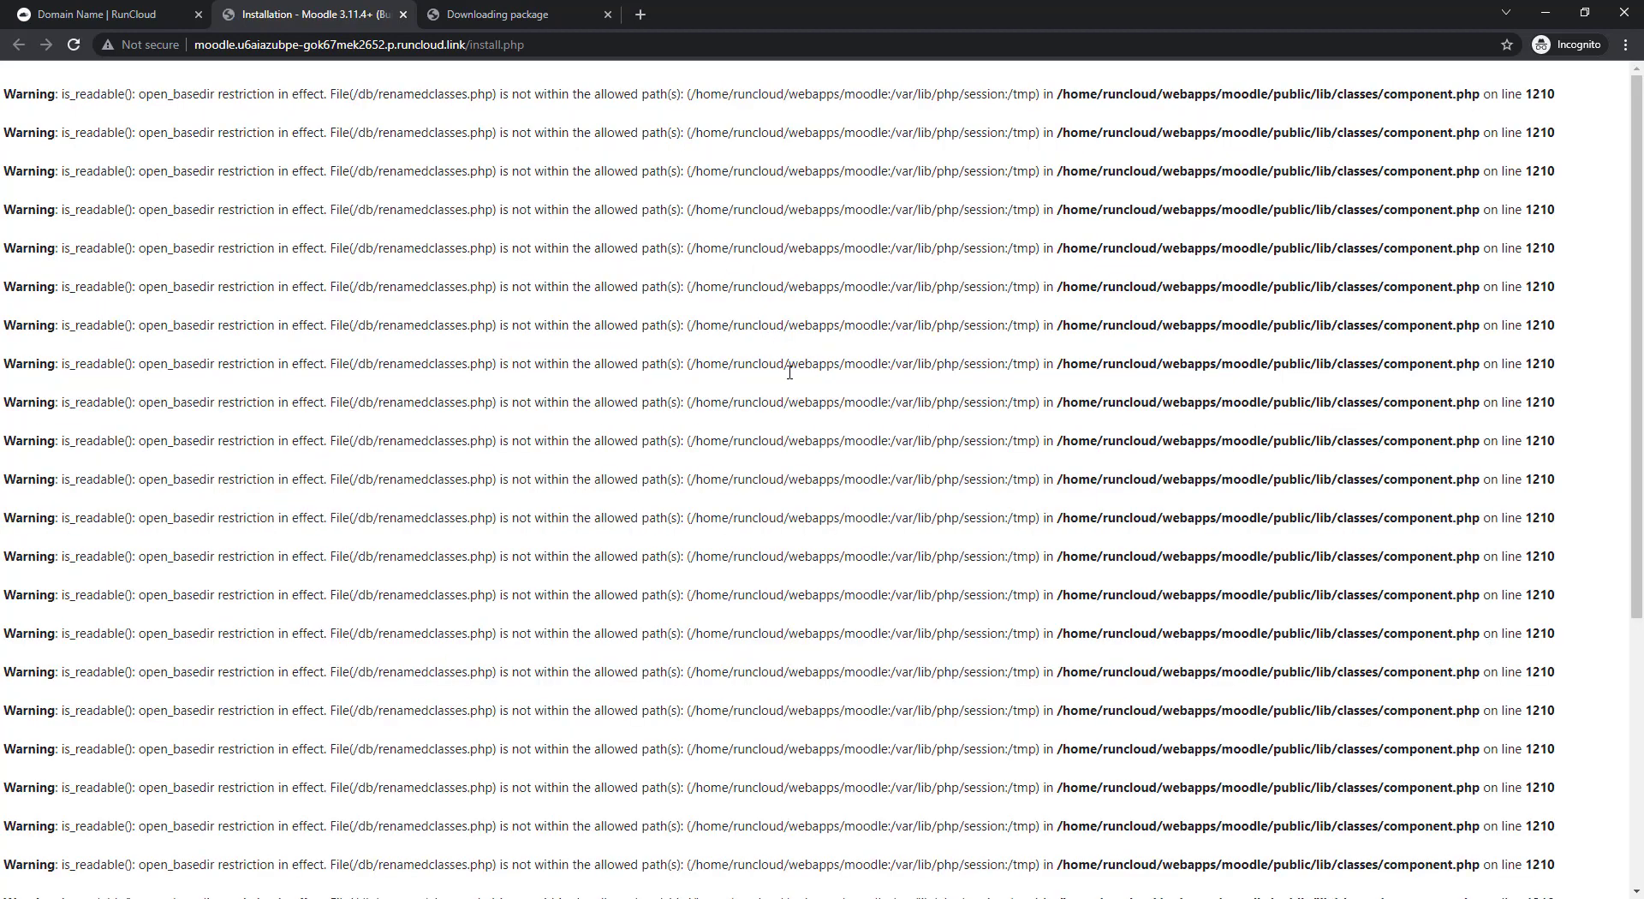
{"action": "scroll", "coordinate": [789, 378], "scroll_direction": "down", "scroll_amount": 5}
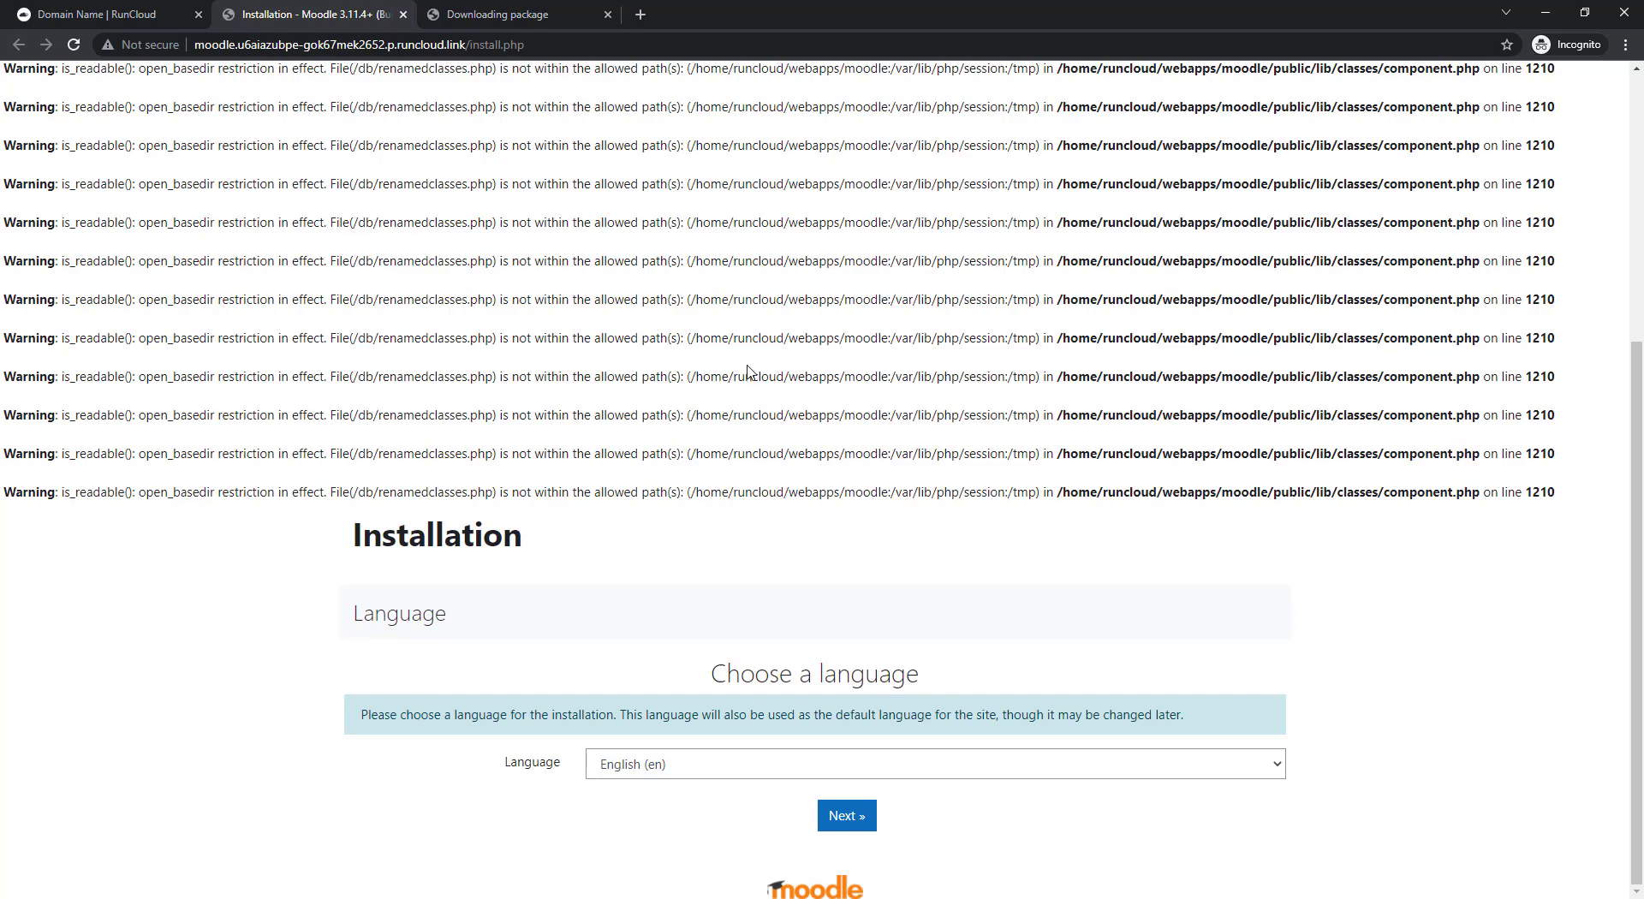
{"action": "scroll", "coordinate": [659, 371], "scroll_direction": "up", "scroll_amount": 5}
{"action": "scroll", "coordinate": [591, 327], "scroll_direction": "down", "scroll_amount": 5}
{"action": "left_click", "coordinate": [856, 824]}
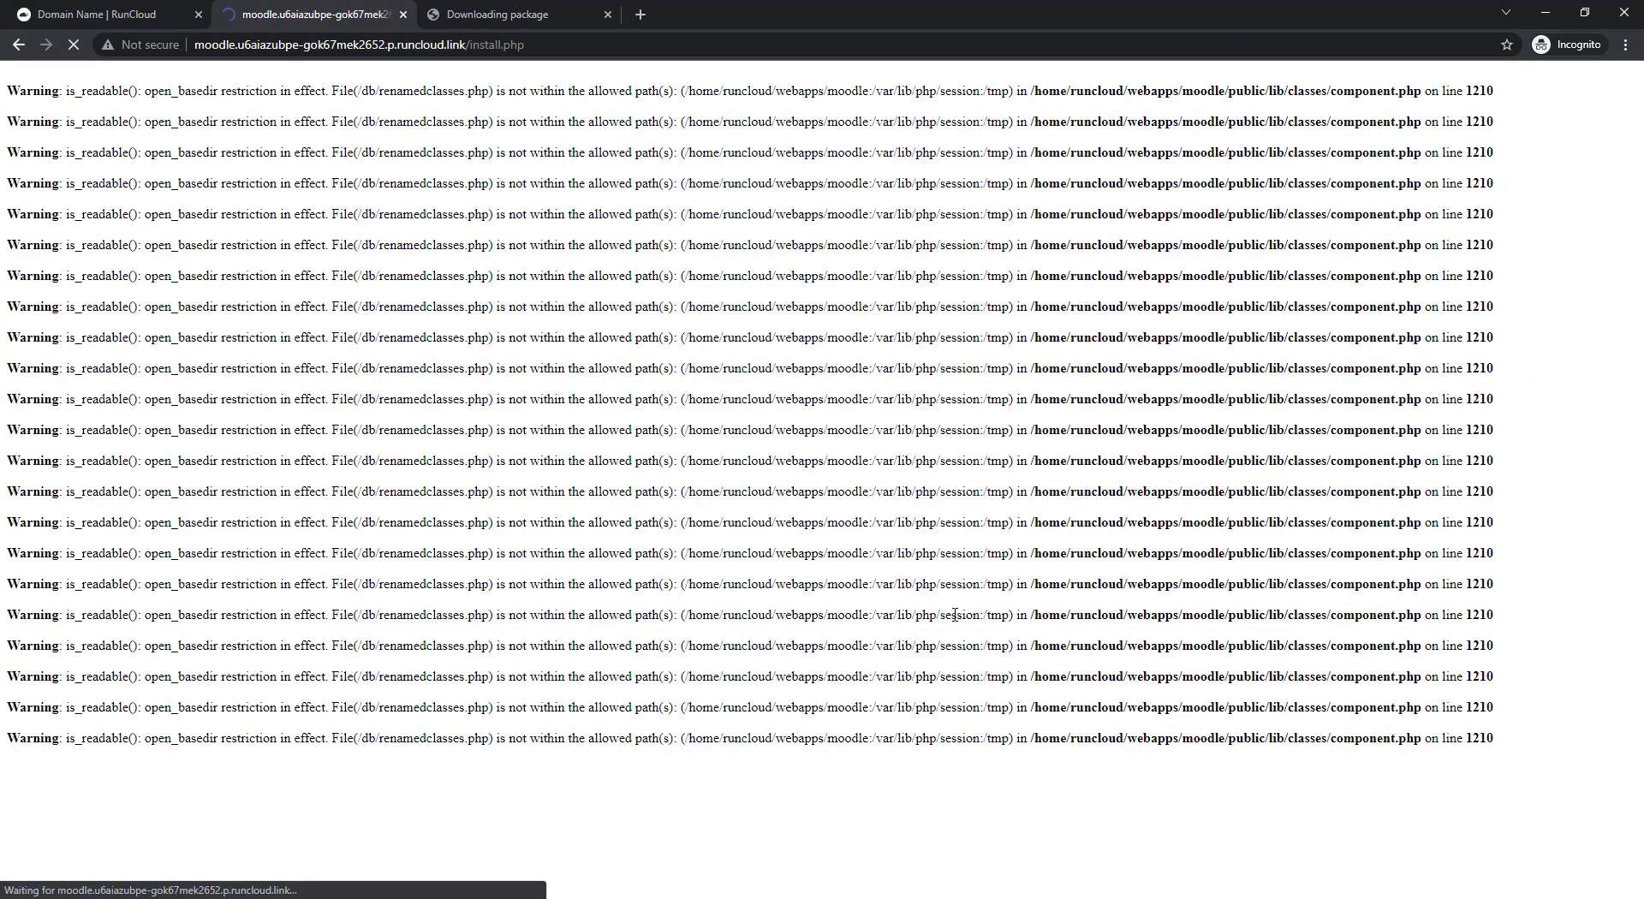
Set the installer's data directory to /home/runcloud/webapps/moodle/data and continue past the path confirmation.
{"action": "scroll", "coordinate": [723, 598], "scroll_direction": "down", "scroll_amount": 6}
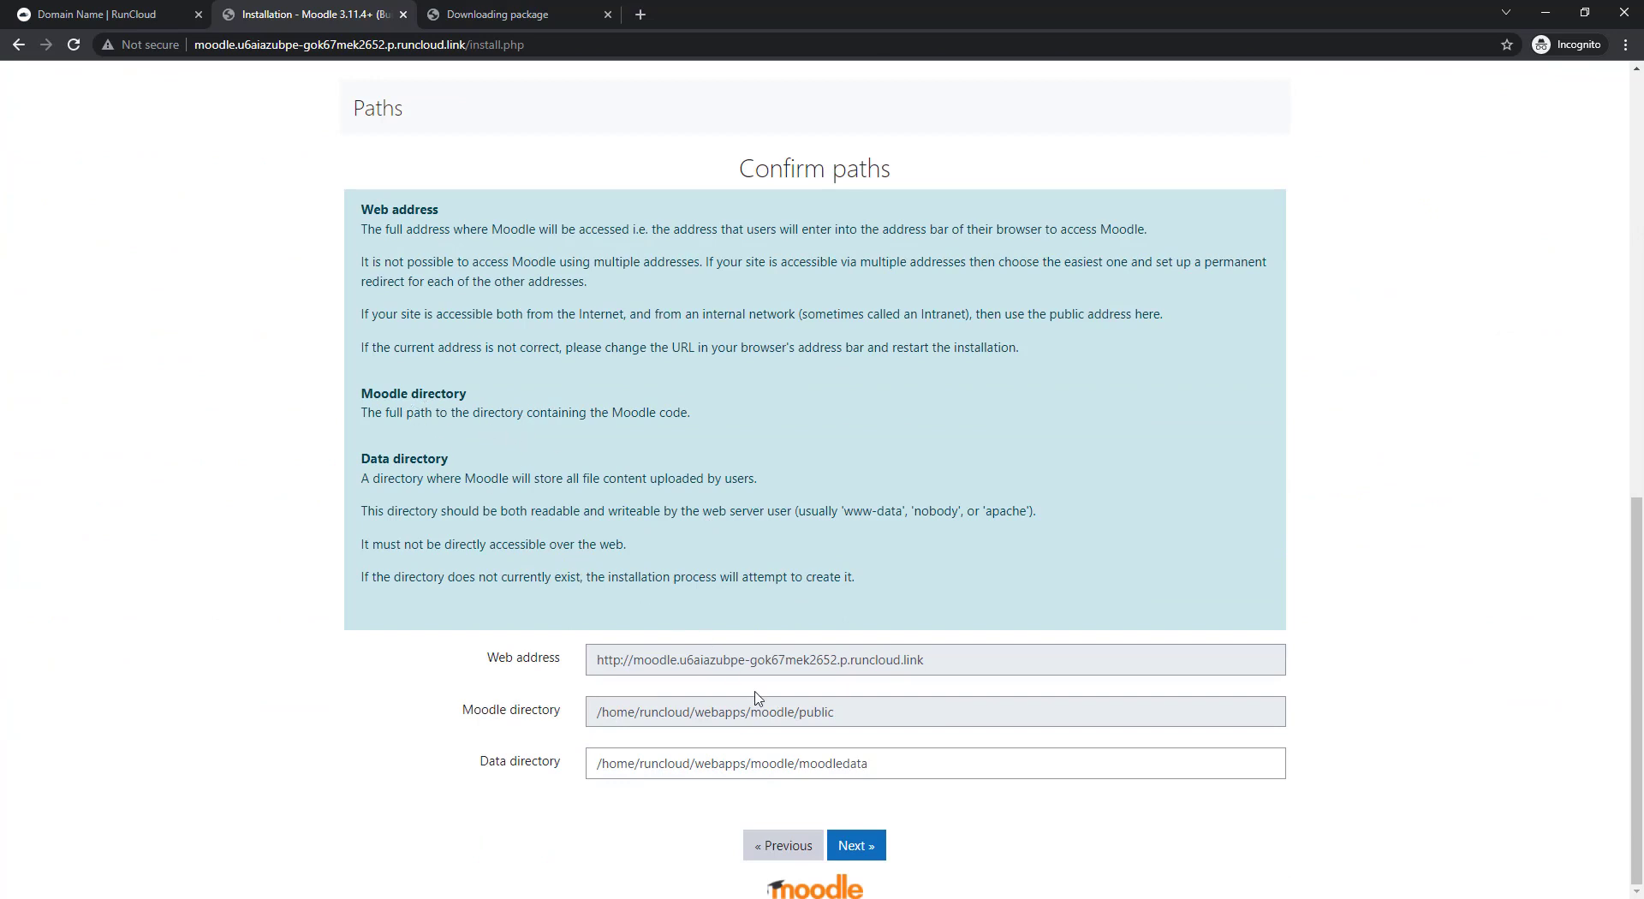
{"action": "left_click", "coordinate": [844, 765]}
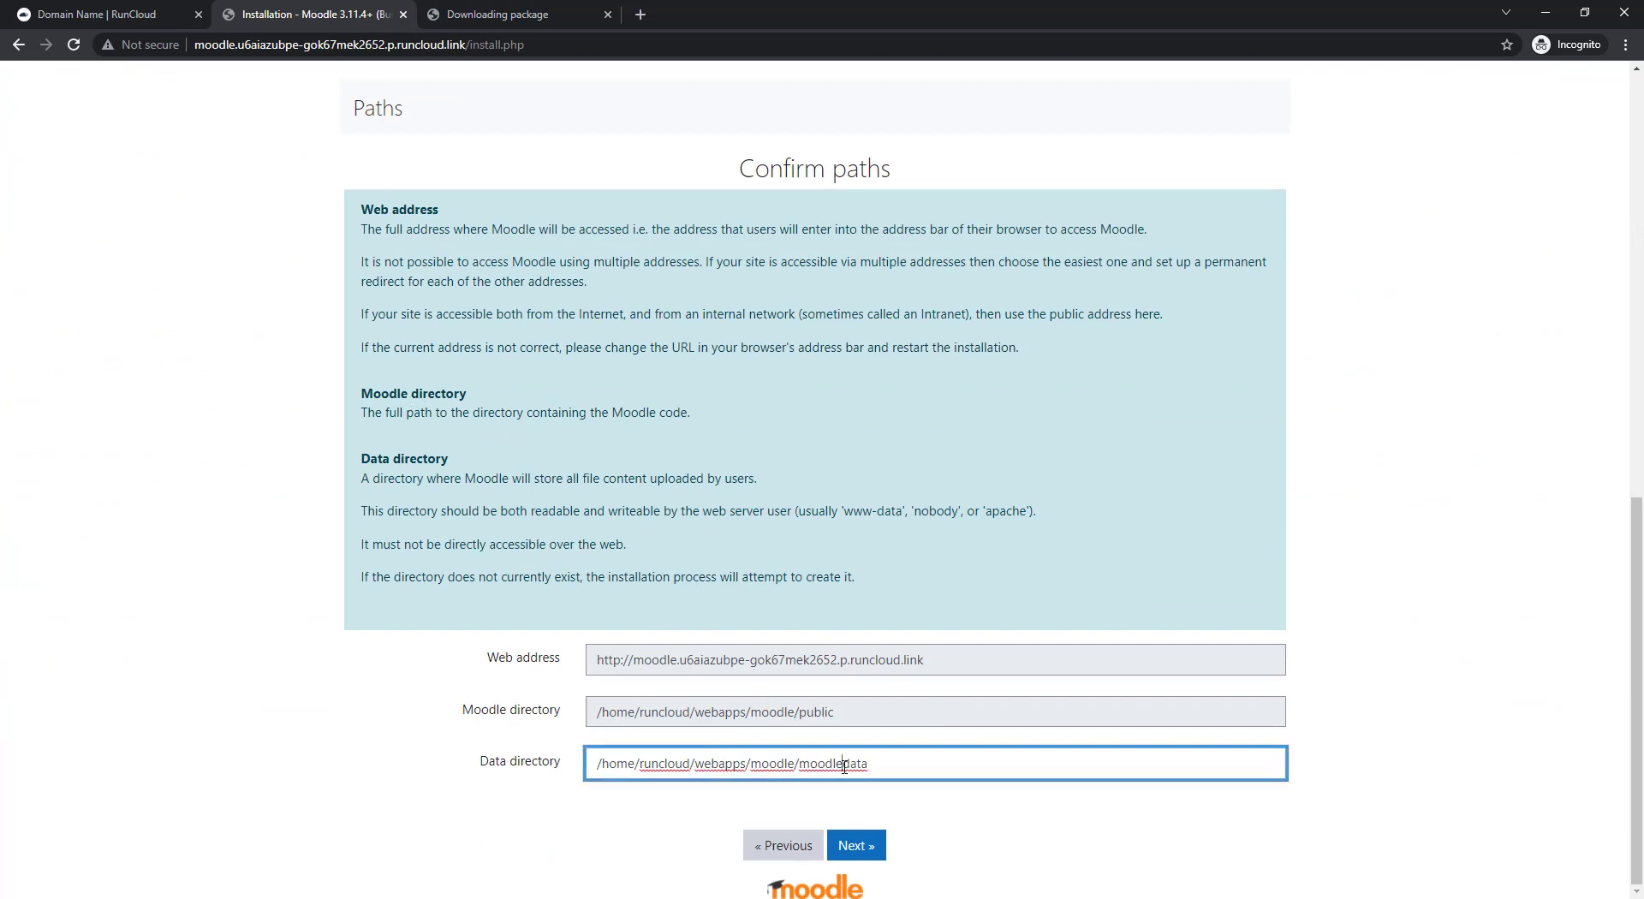
{"action": "left_click_drag", "start_coordinate": [843, 765], "coordinate": [803, 768]}
{"action": "key", "text": "BackSpace"}
{"action": "left_click", "coordinate": [849, 767]}
{"action": "left_click", "coordinate": [855, 844]}
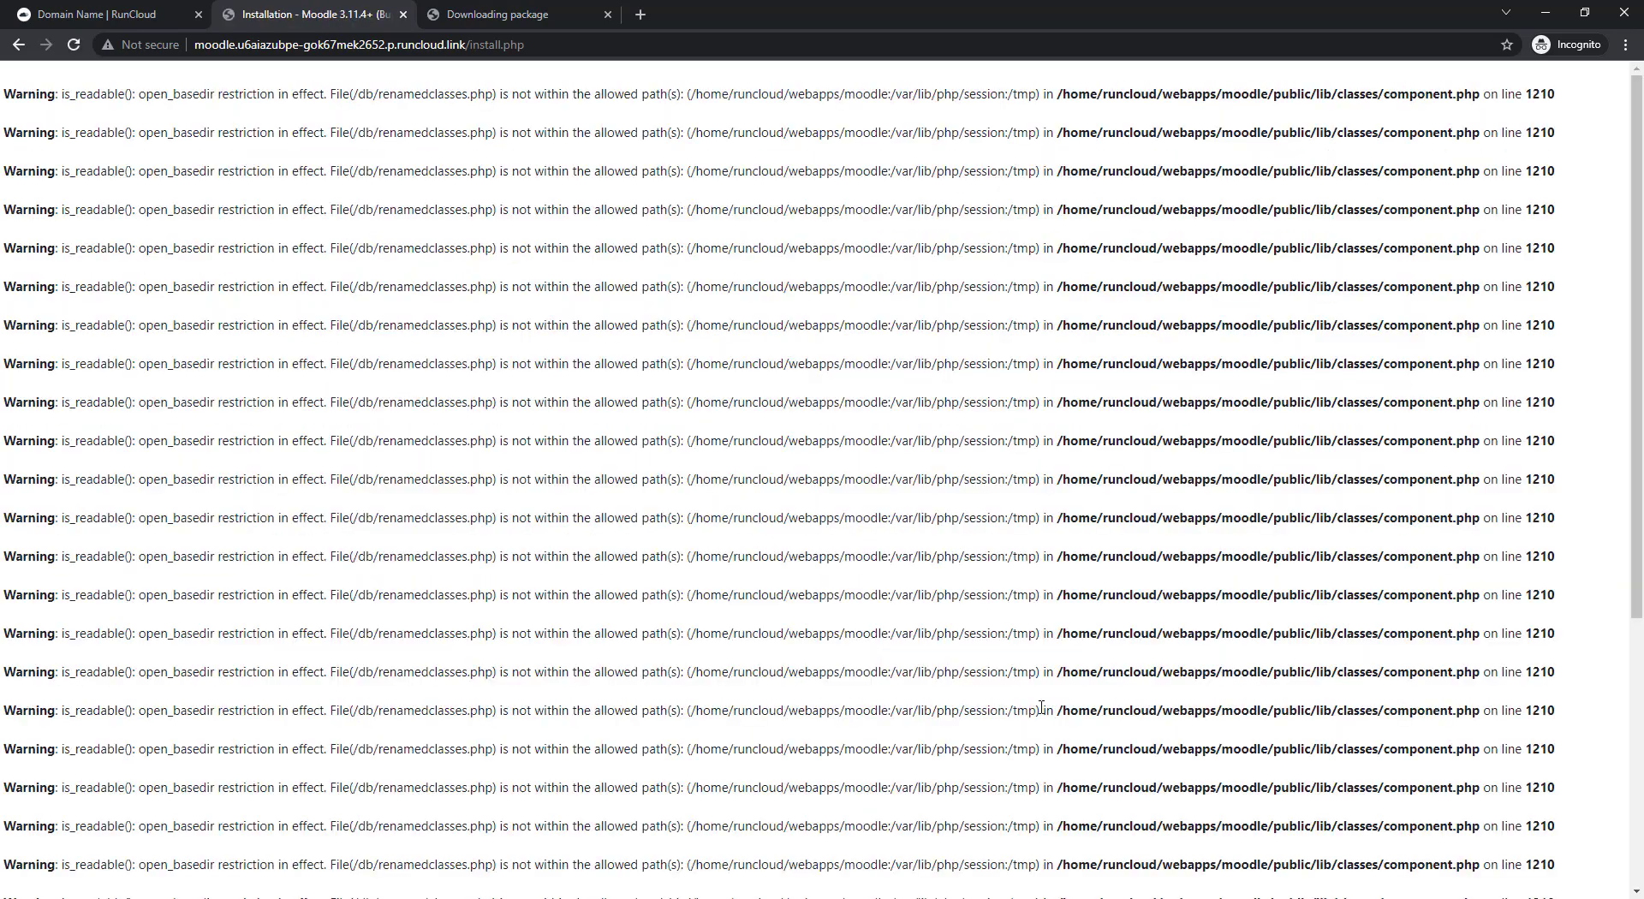
Choose MariaDB (native/mariadb) as the database driver and continue to the database settings.
{"action": "scroll", "coordinate": [619, 597], "scroll_direction": "down", "scroll_amount": 5}
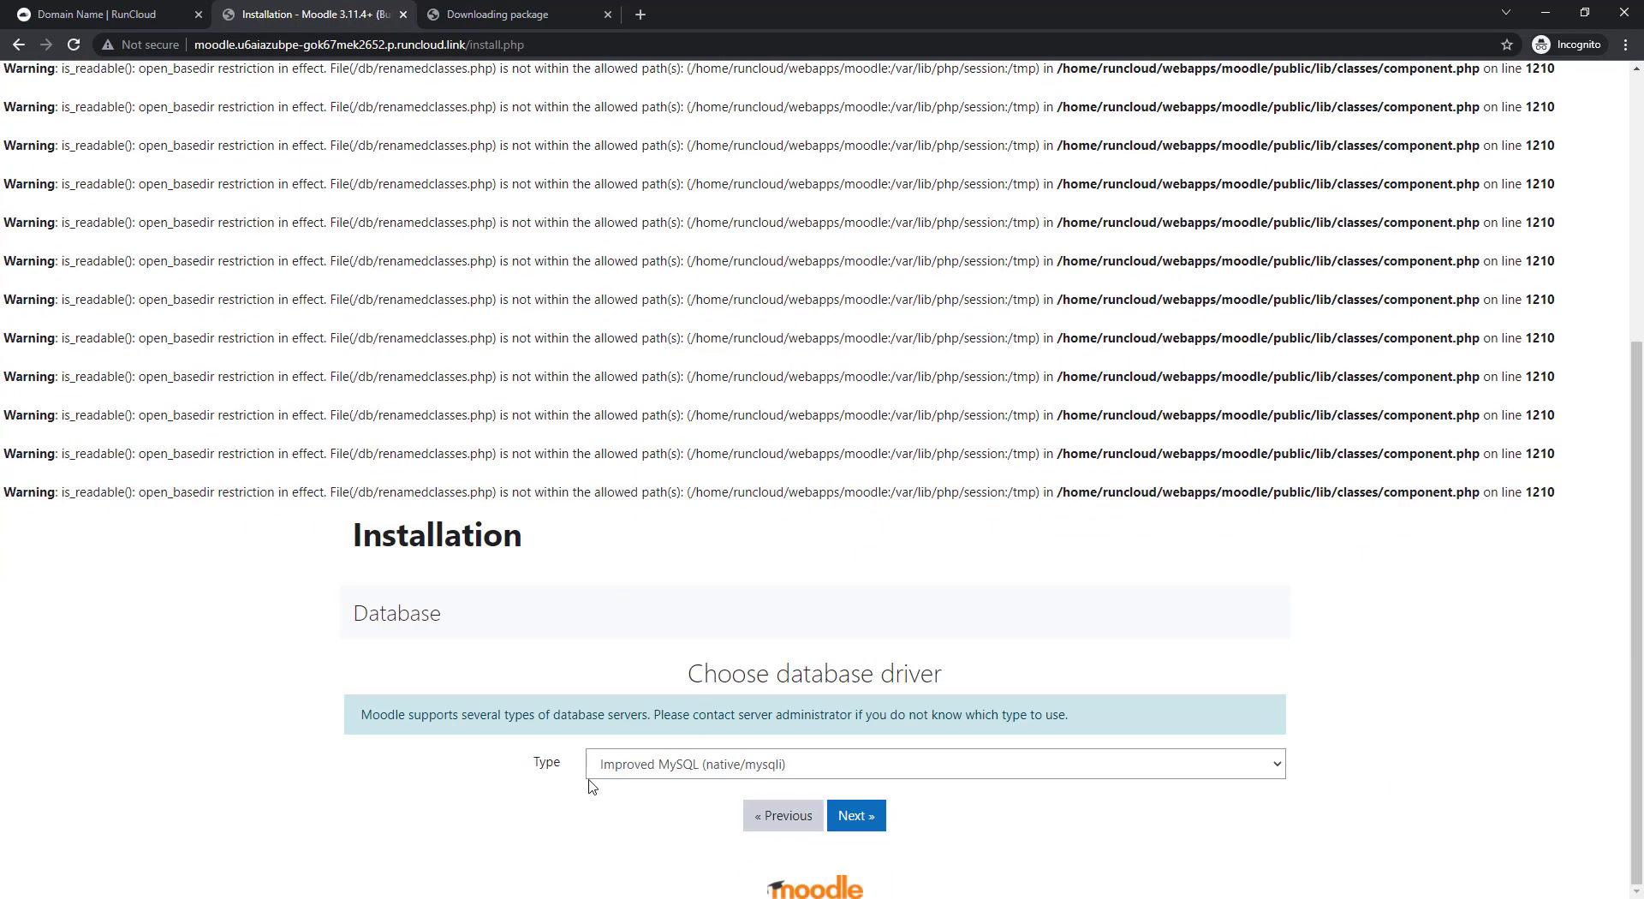
{"action": "left_click", "coordinate": [711, 770]}
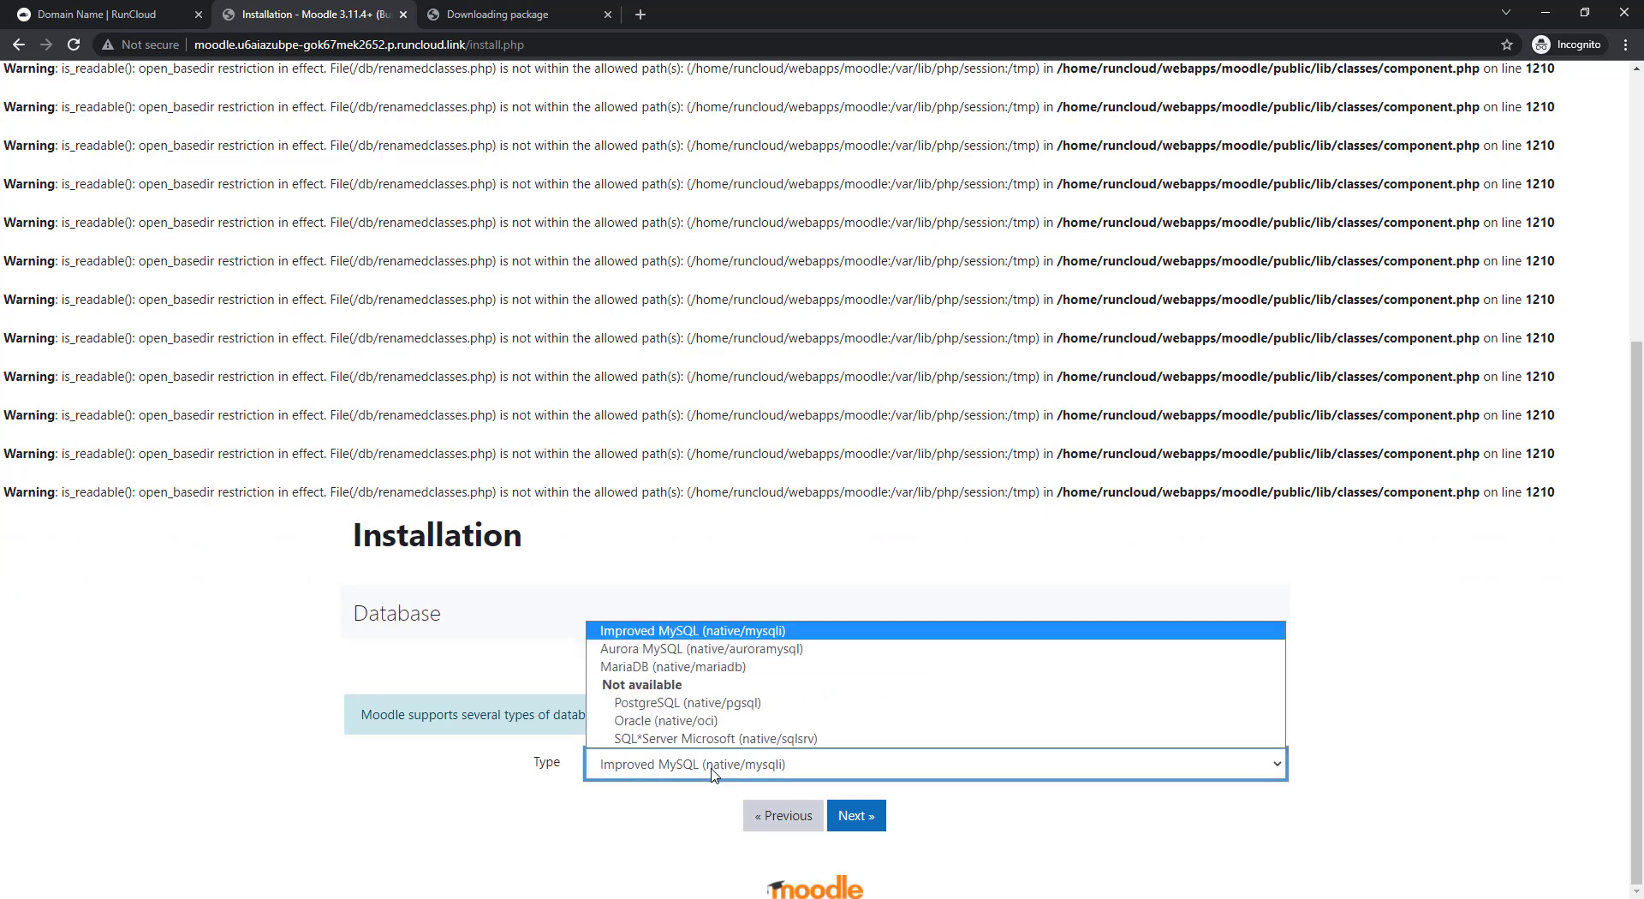
{"action": "left_click", "coordinate": [653, 674]}
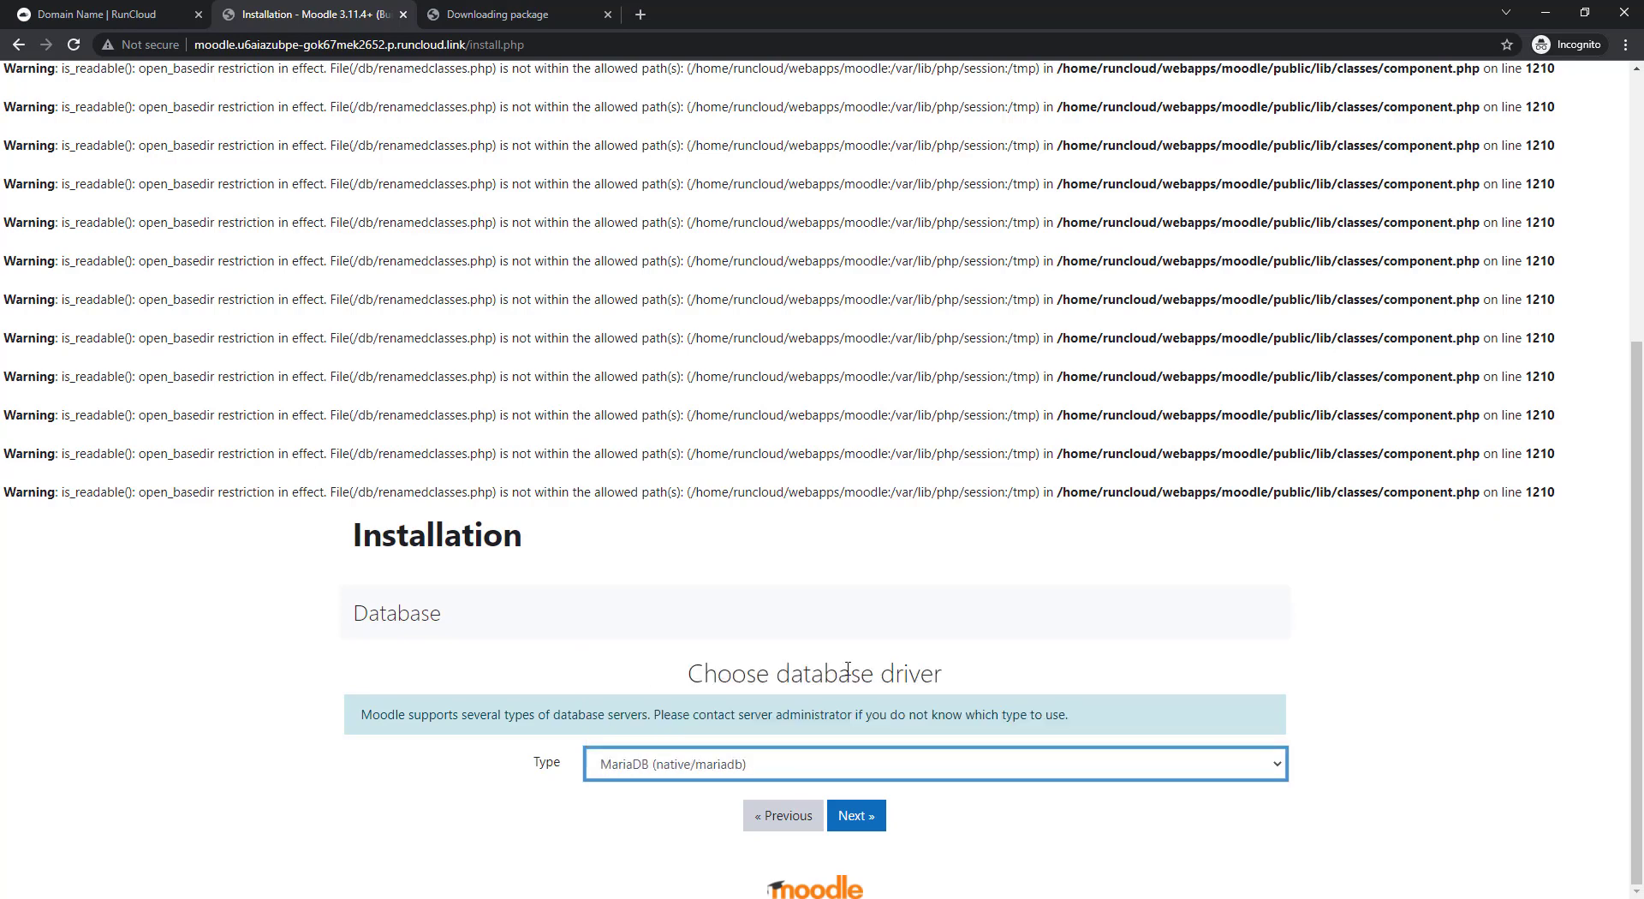
{"action": "left_click", "coordinate": [742, 776]}
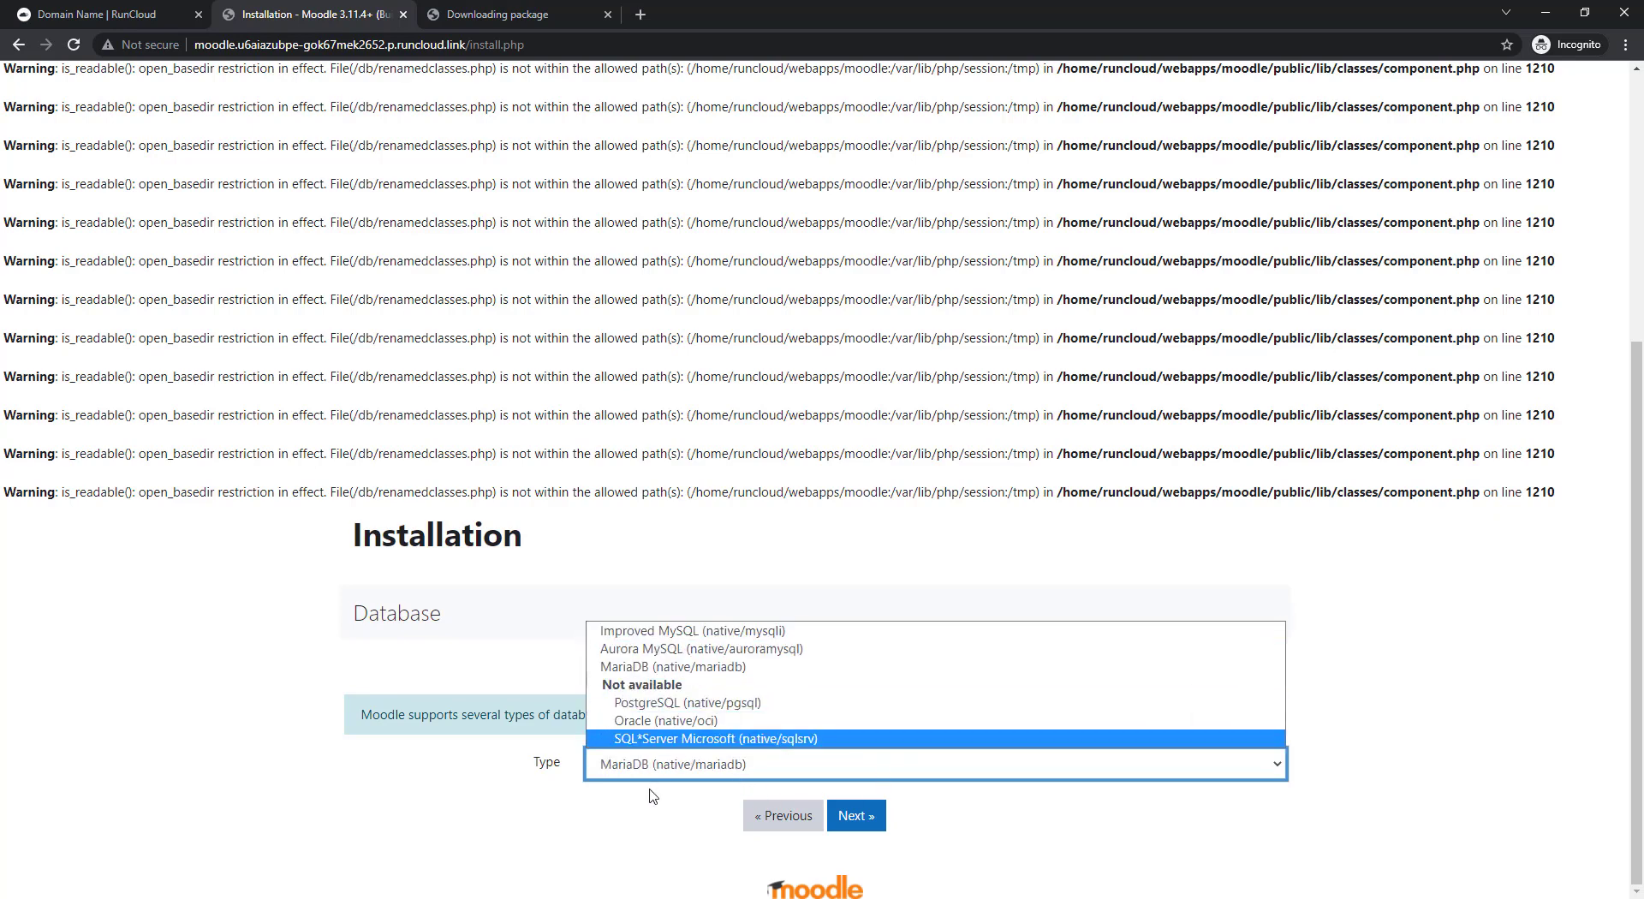
{"action": "left_click", "coordinate": [668, 820]}
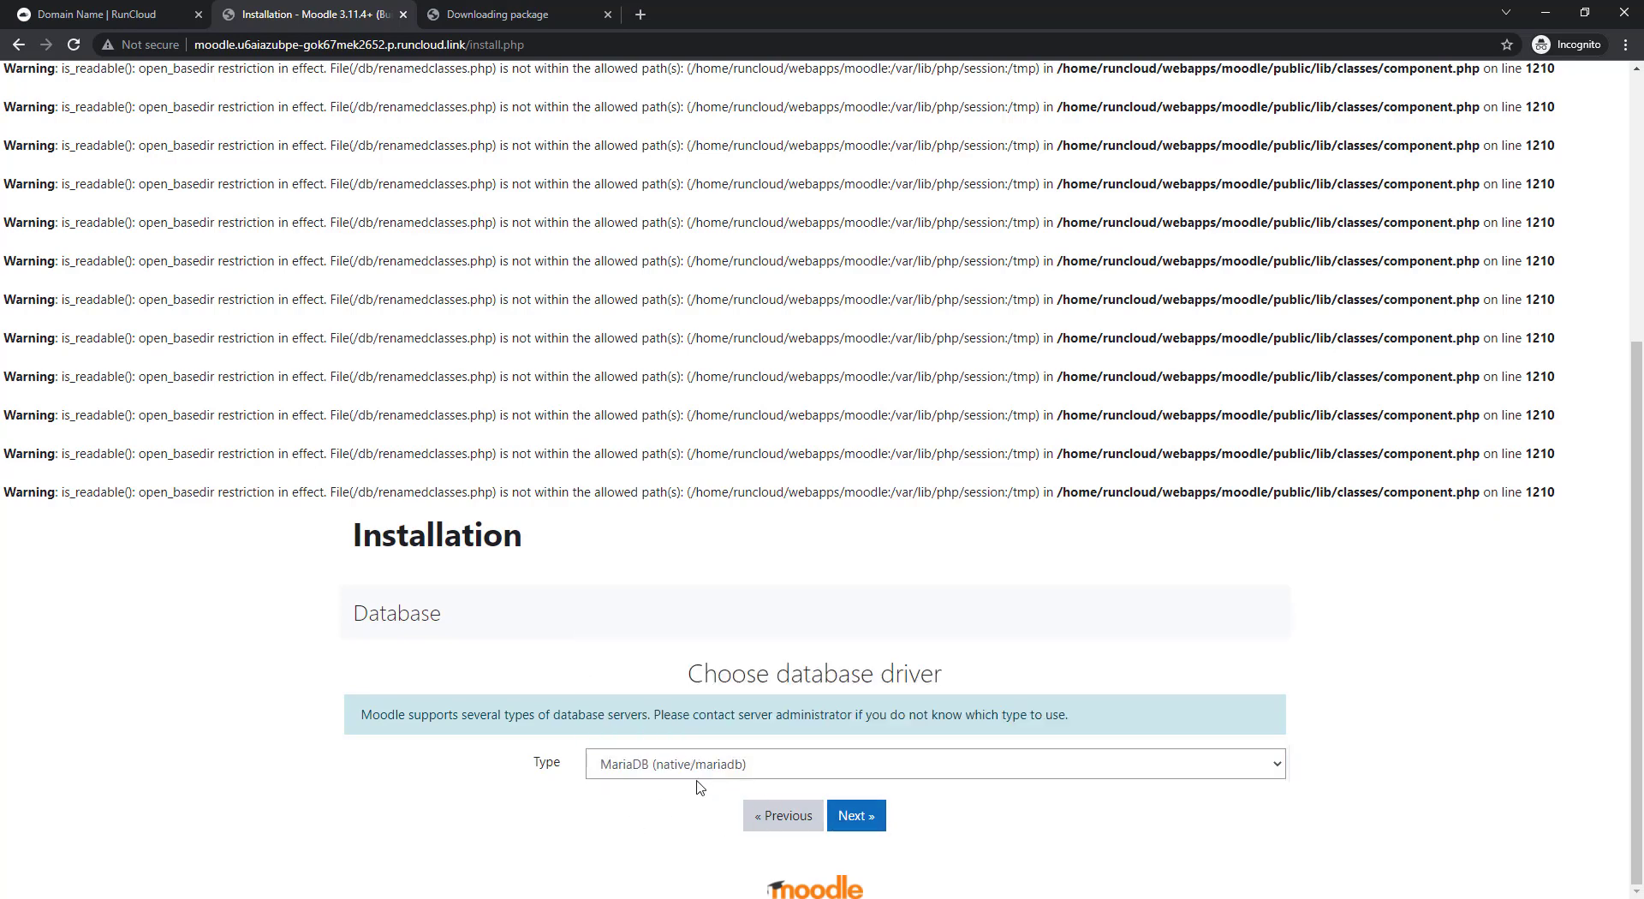
{"action": "left_click", "coordinate": [869, 825]}
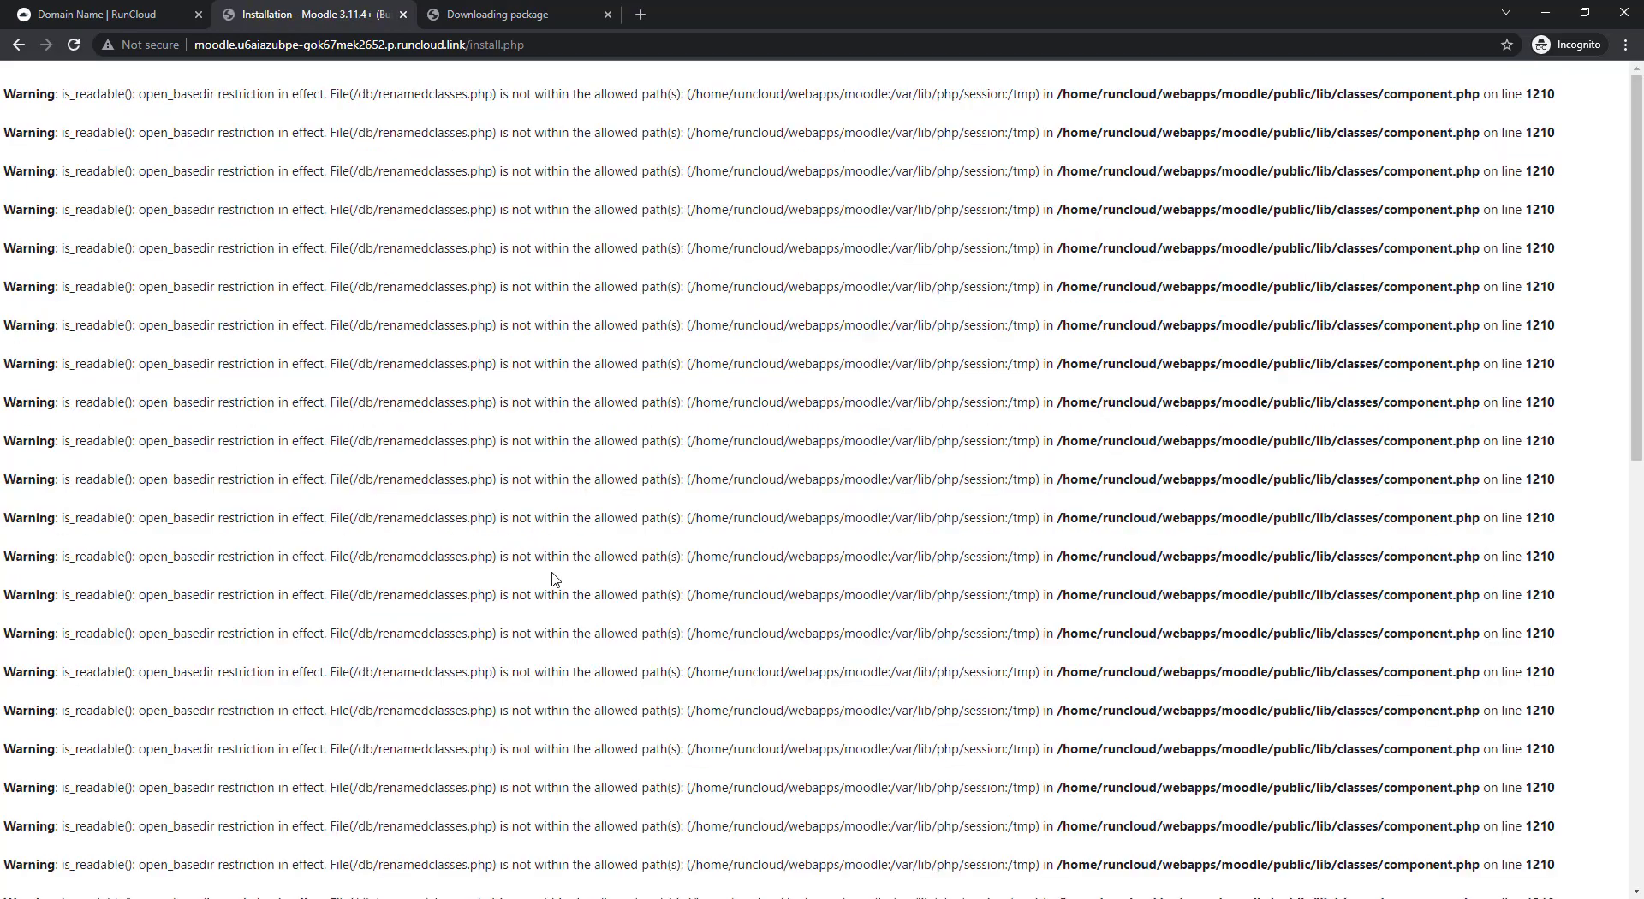
Set the database name to moodletest_db and the database user to moodletest_dbuser in the MariaDB settings.
{"action": "scroll", "coordinate": [515, 439], "scroll_direction": "down", "scroll_amount": 11}
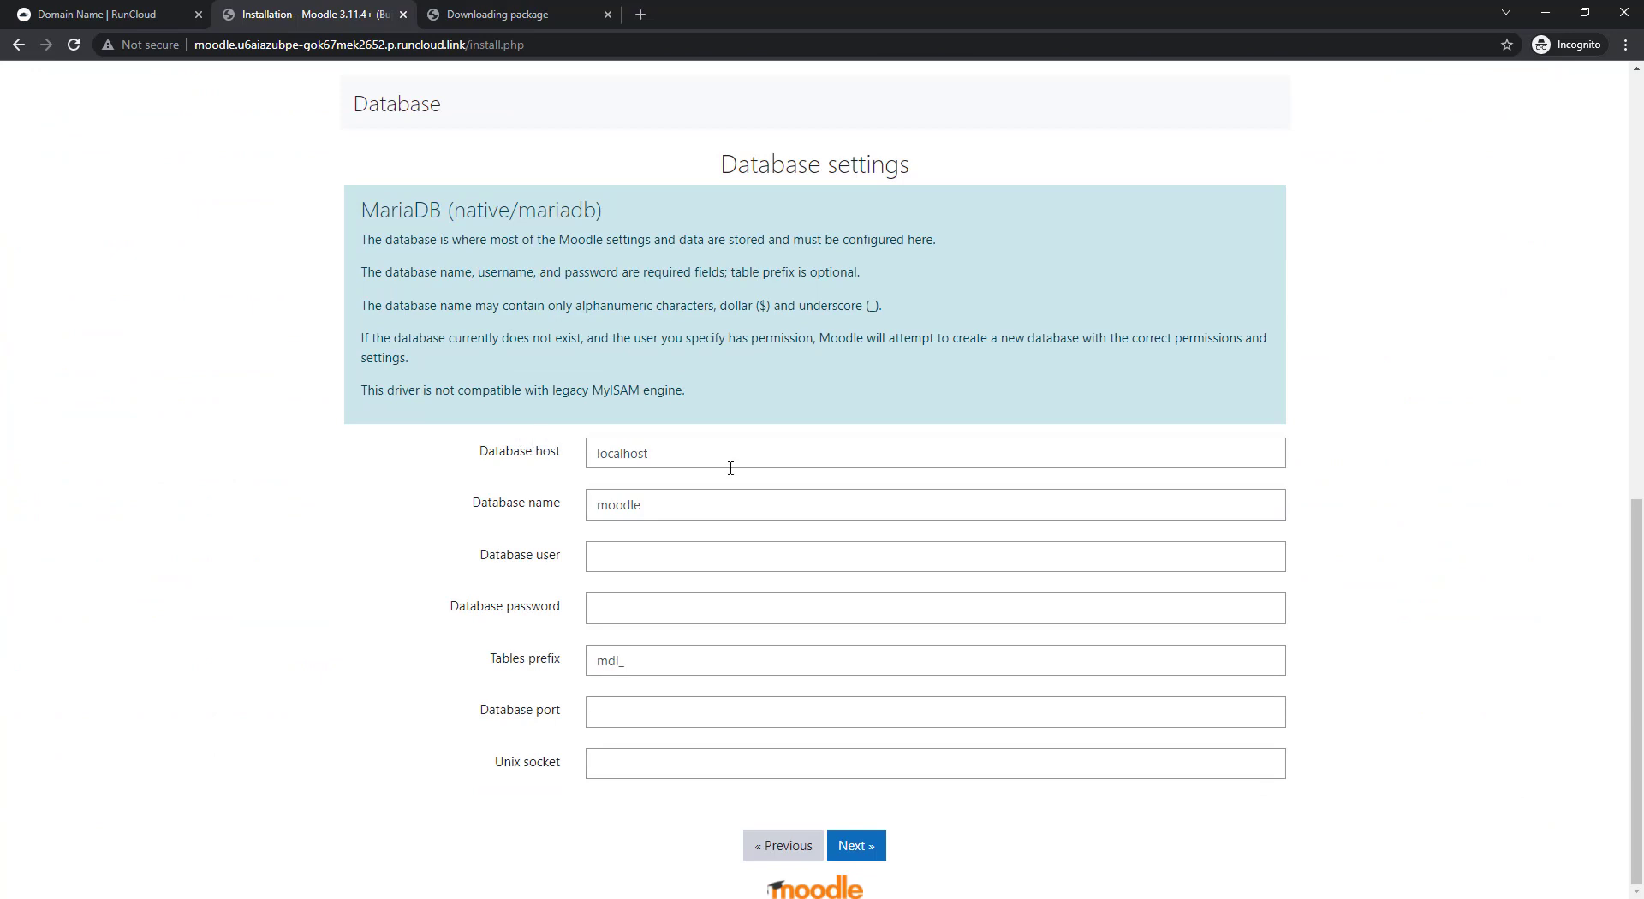
{"action": "double_click", "coordinate": [644, 501]}
{"action": "type", "text": "moodletest_db"}
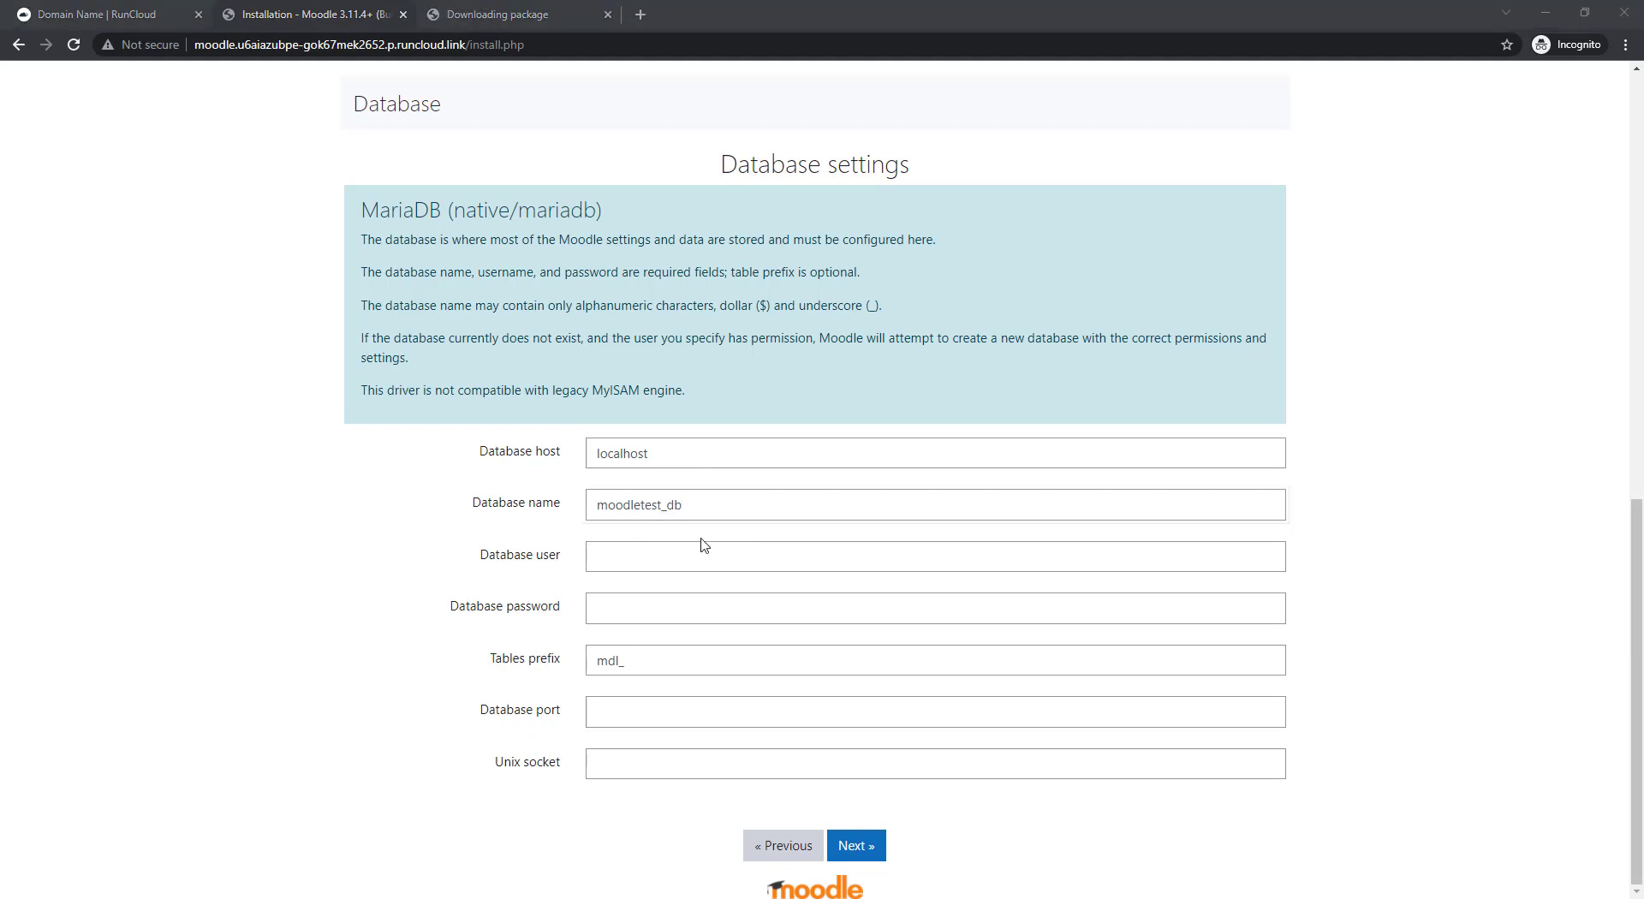
{"action": "left_click", "coordinate": [622, 556]}
{"action": "type", "text": "moodletest_dbuser"}
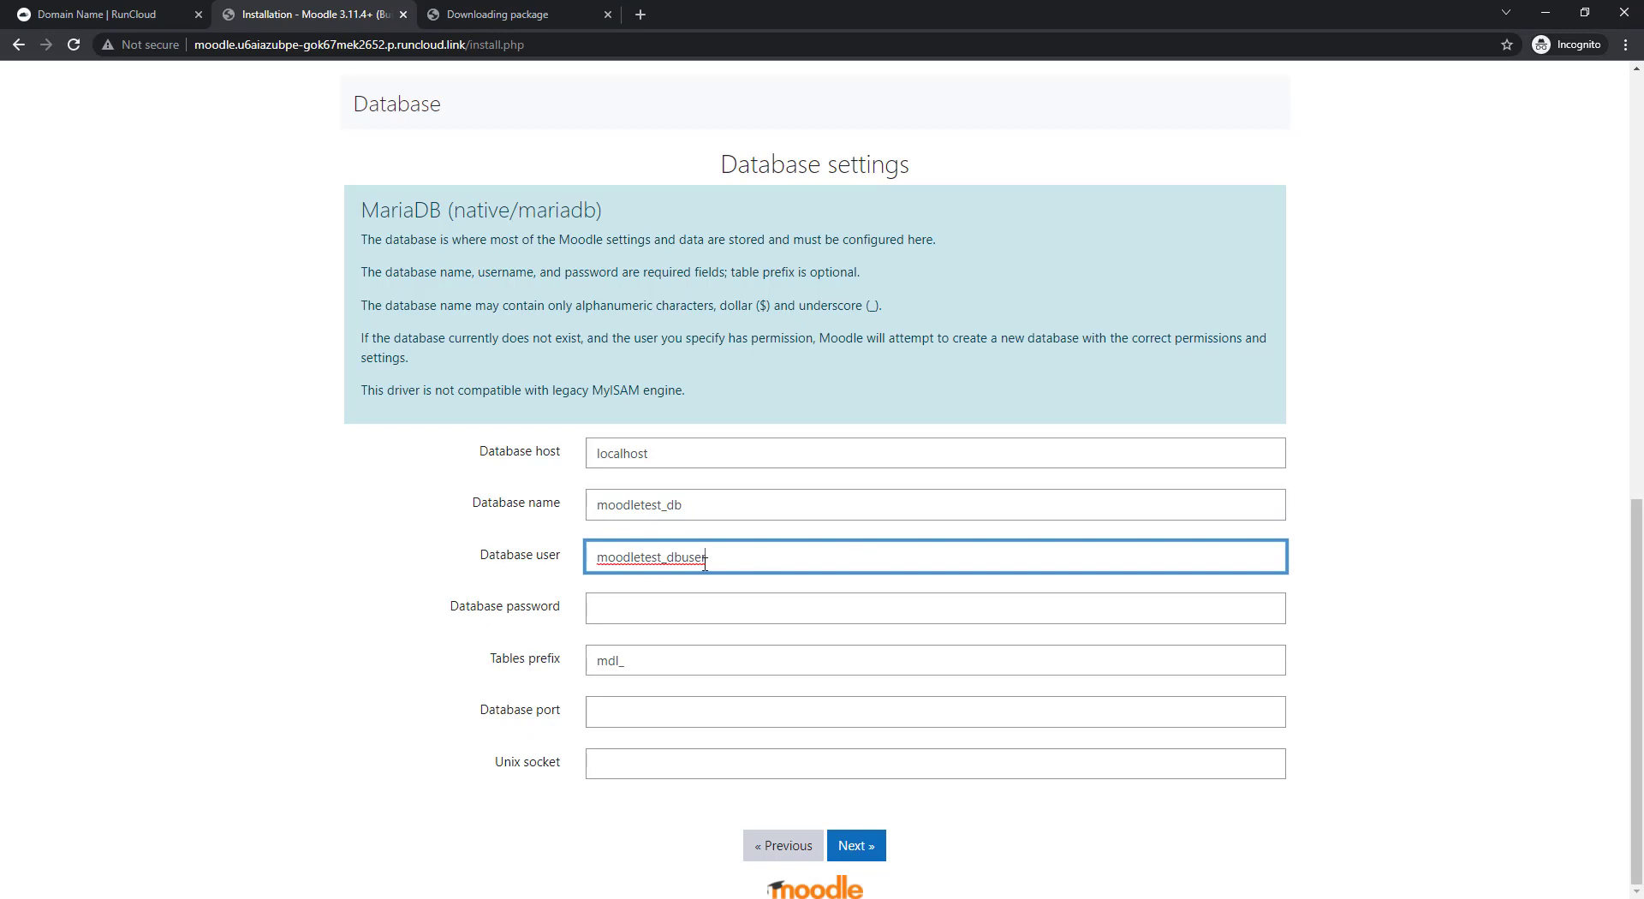
Fill in the database password for the MariaDB user and submit the database settings.
{"action": "key", "text": "alt+Tab"}
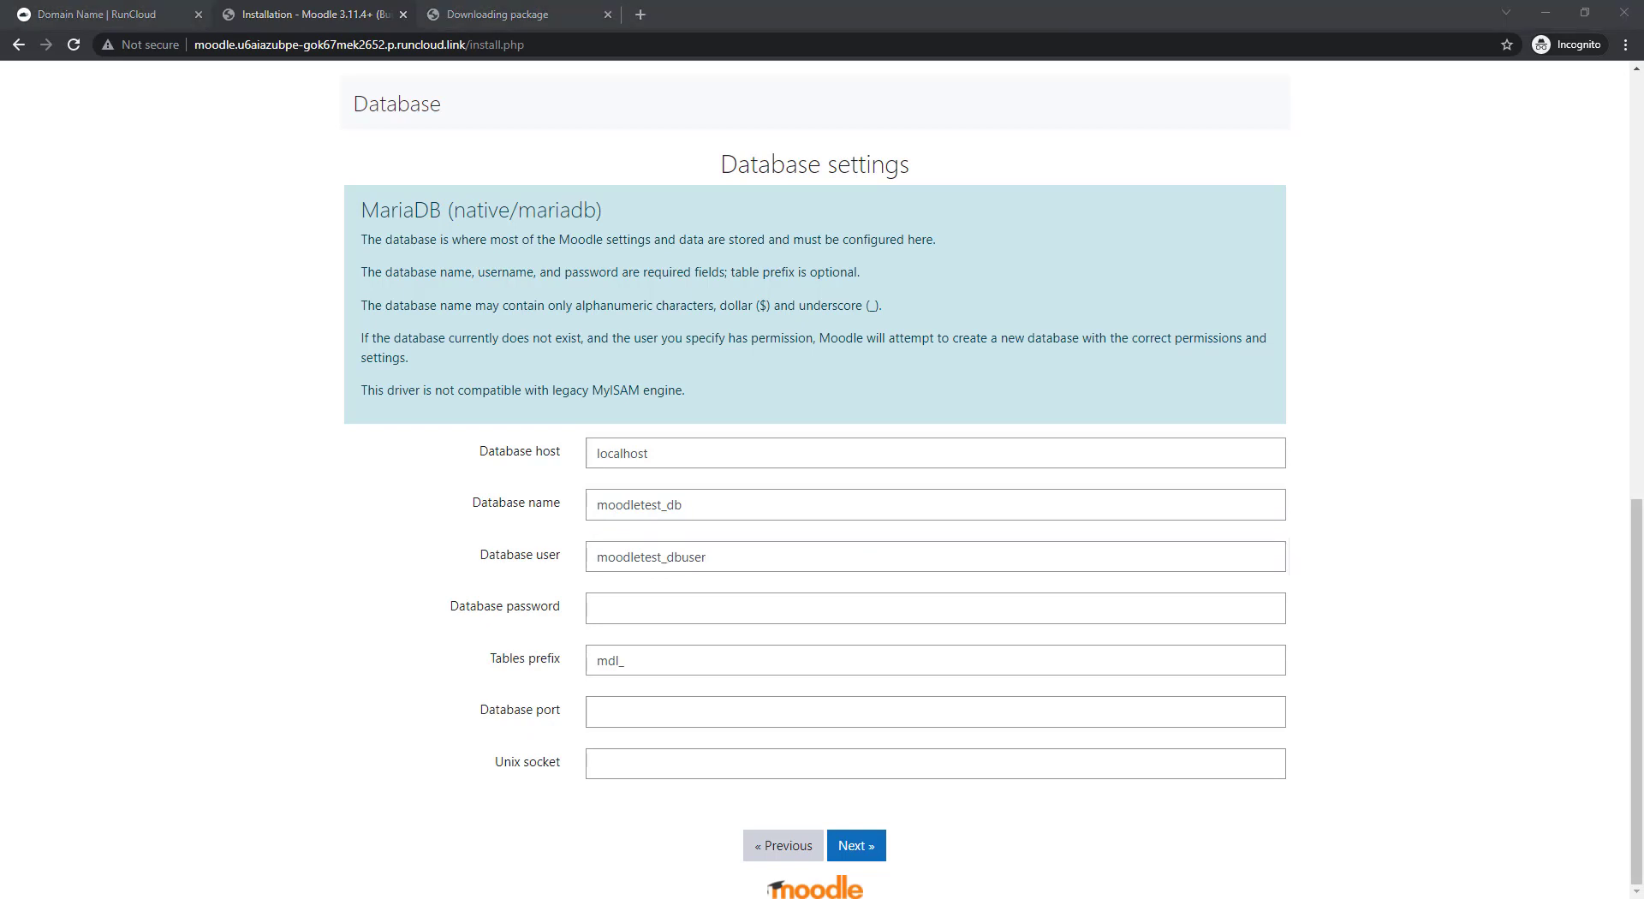
{"action": "left_click", "coordinate": [674, 613]}
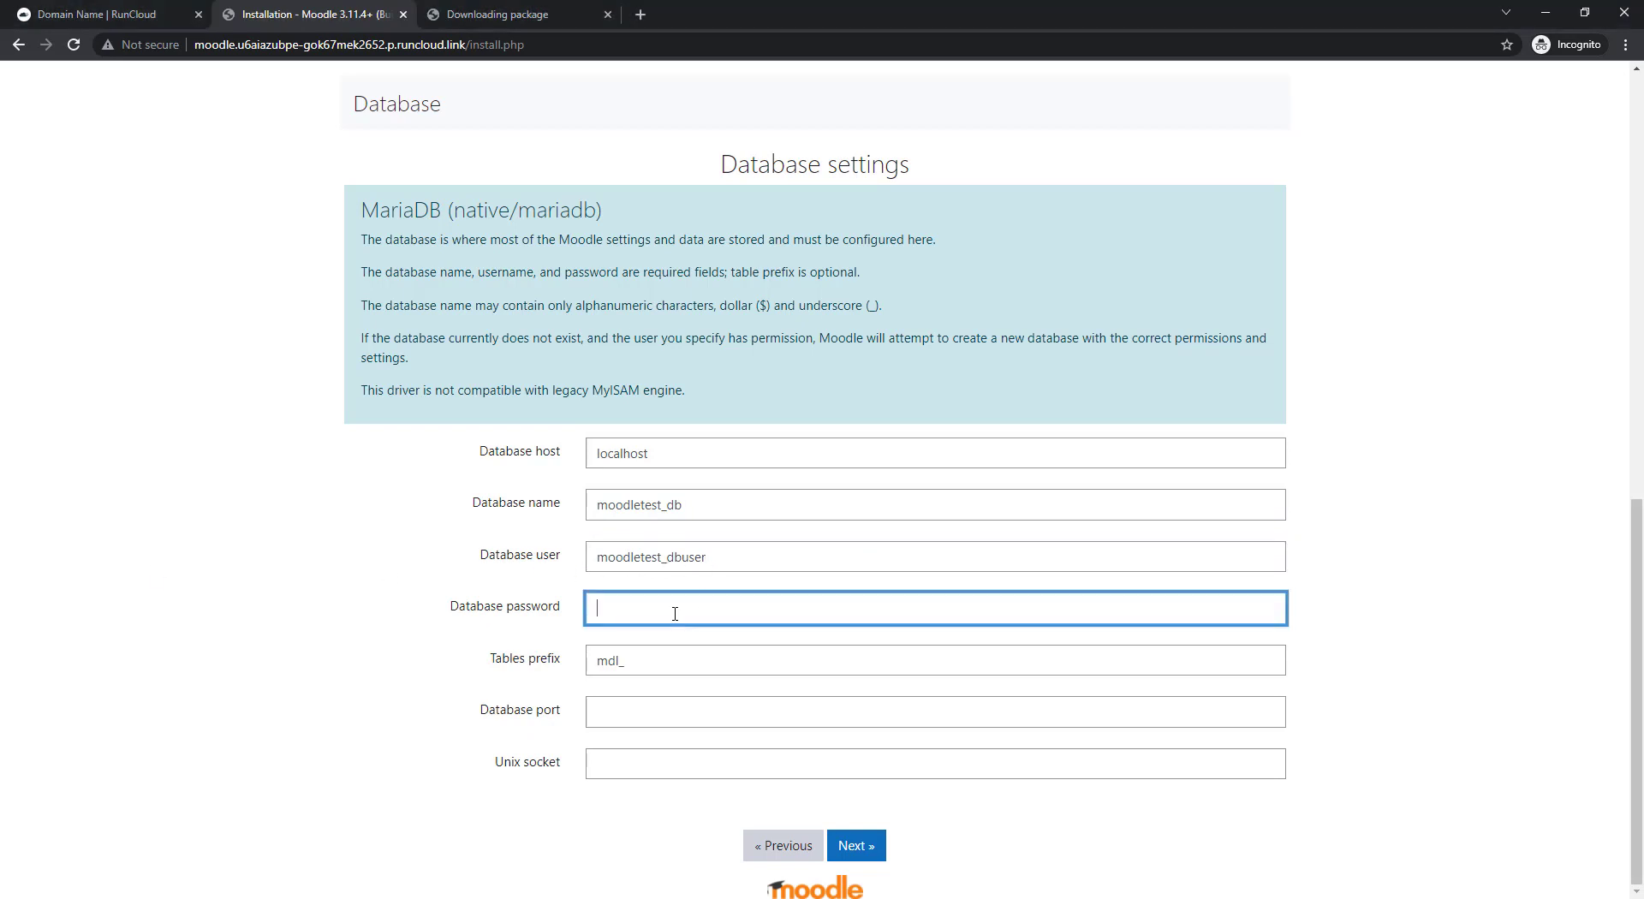
{"action": "key", "text": "ctrl+v"}
{"action": "left_click", "coordinate": [271, 671]}
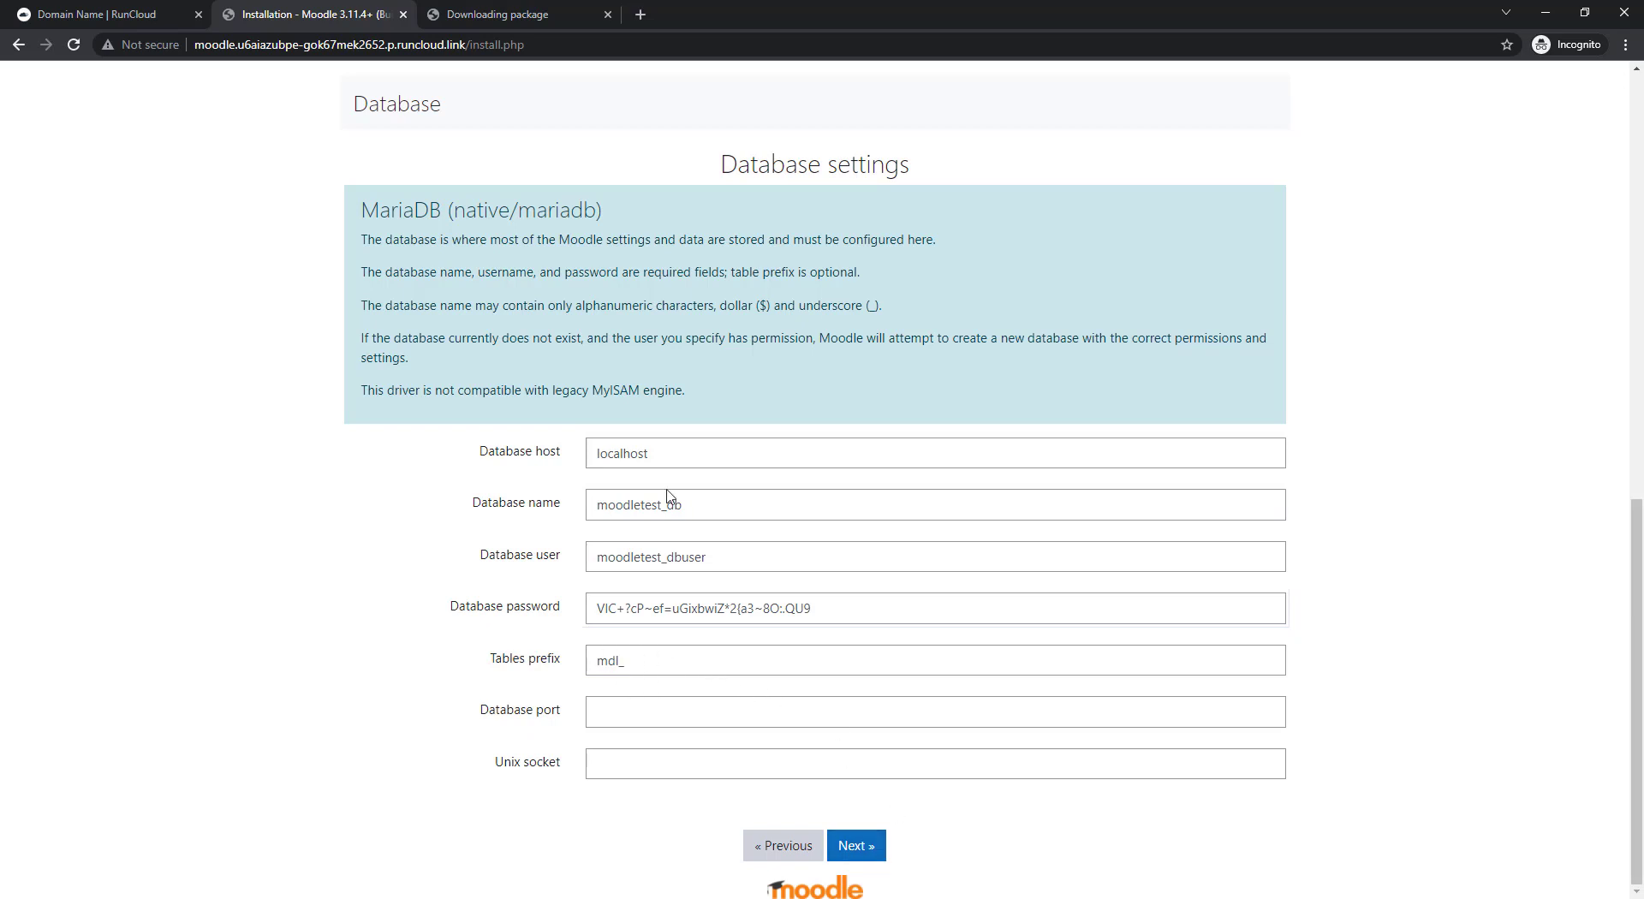
{"action": "left_click", "coordinate": [857, 847]}
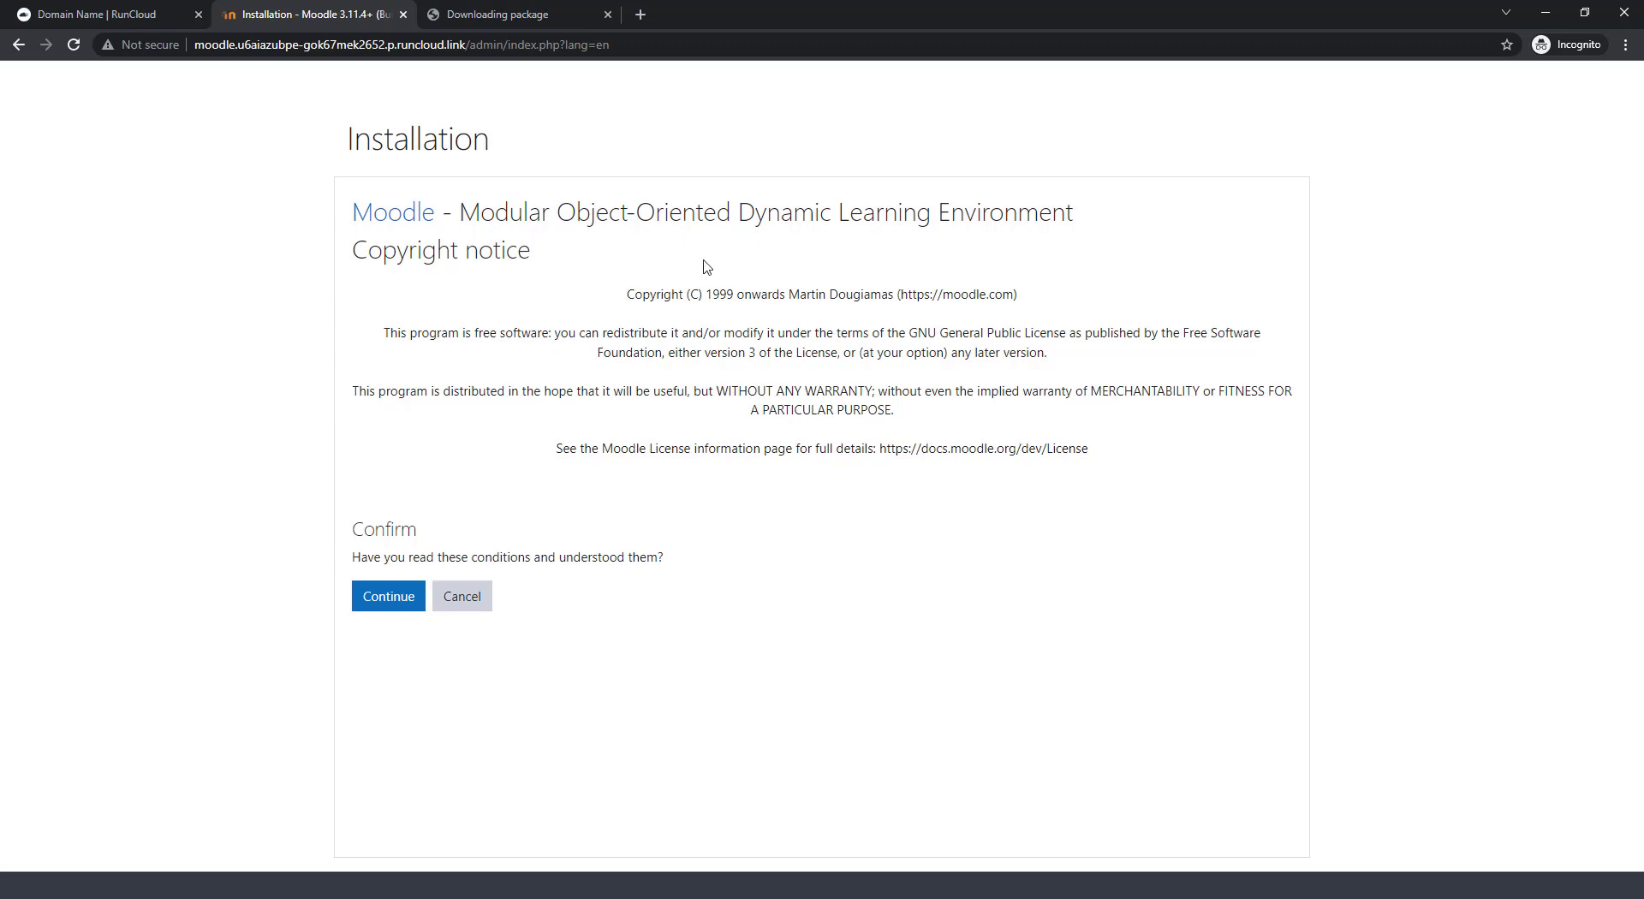
Accept the copyright conditions, then review the server checks and the HTTPS notice and continue the installation.
{"action": "left_click", "coordinate": [391, 600]}
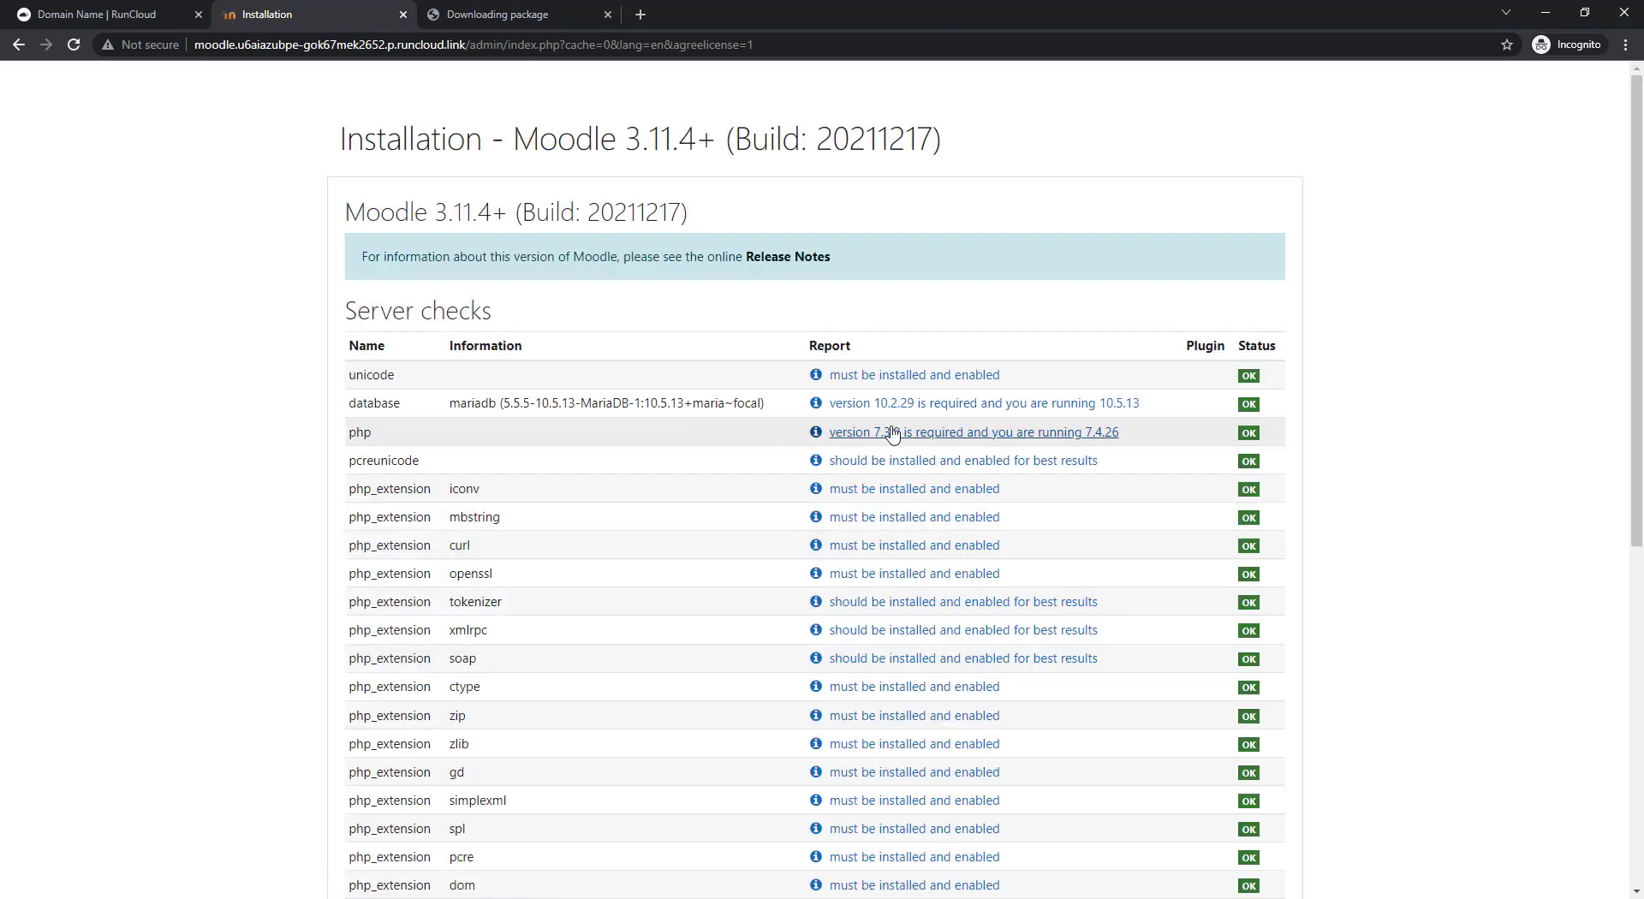
{"action": "scroll", "coordinate": [1167, 378], "scroll_direction": "down", "scroll_amount": 3}
{"action": "scroll", "coordinate": [1226, 410], "scroll_direction": "up", "scroll_amount": 1}
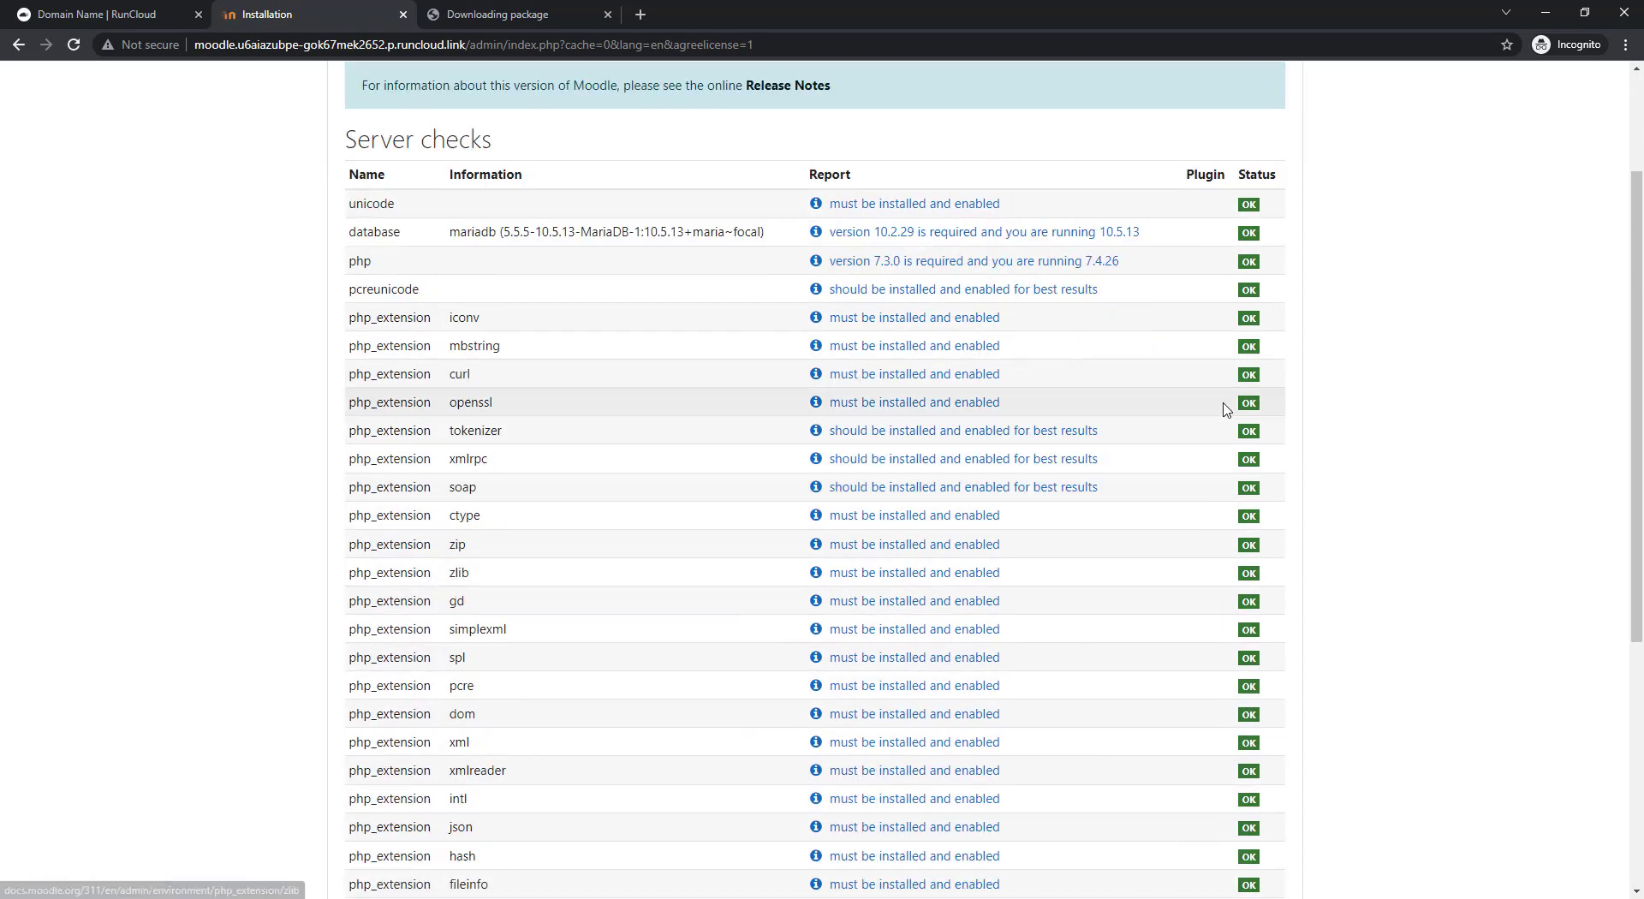
{"action": "scroll", "coordinate": [1247, 541], "scroll_direction": "down", "scroll_amount": 5}
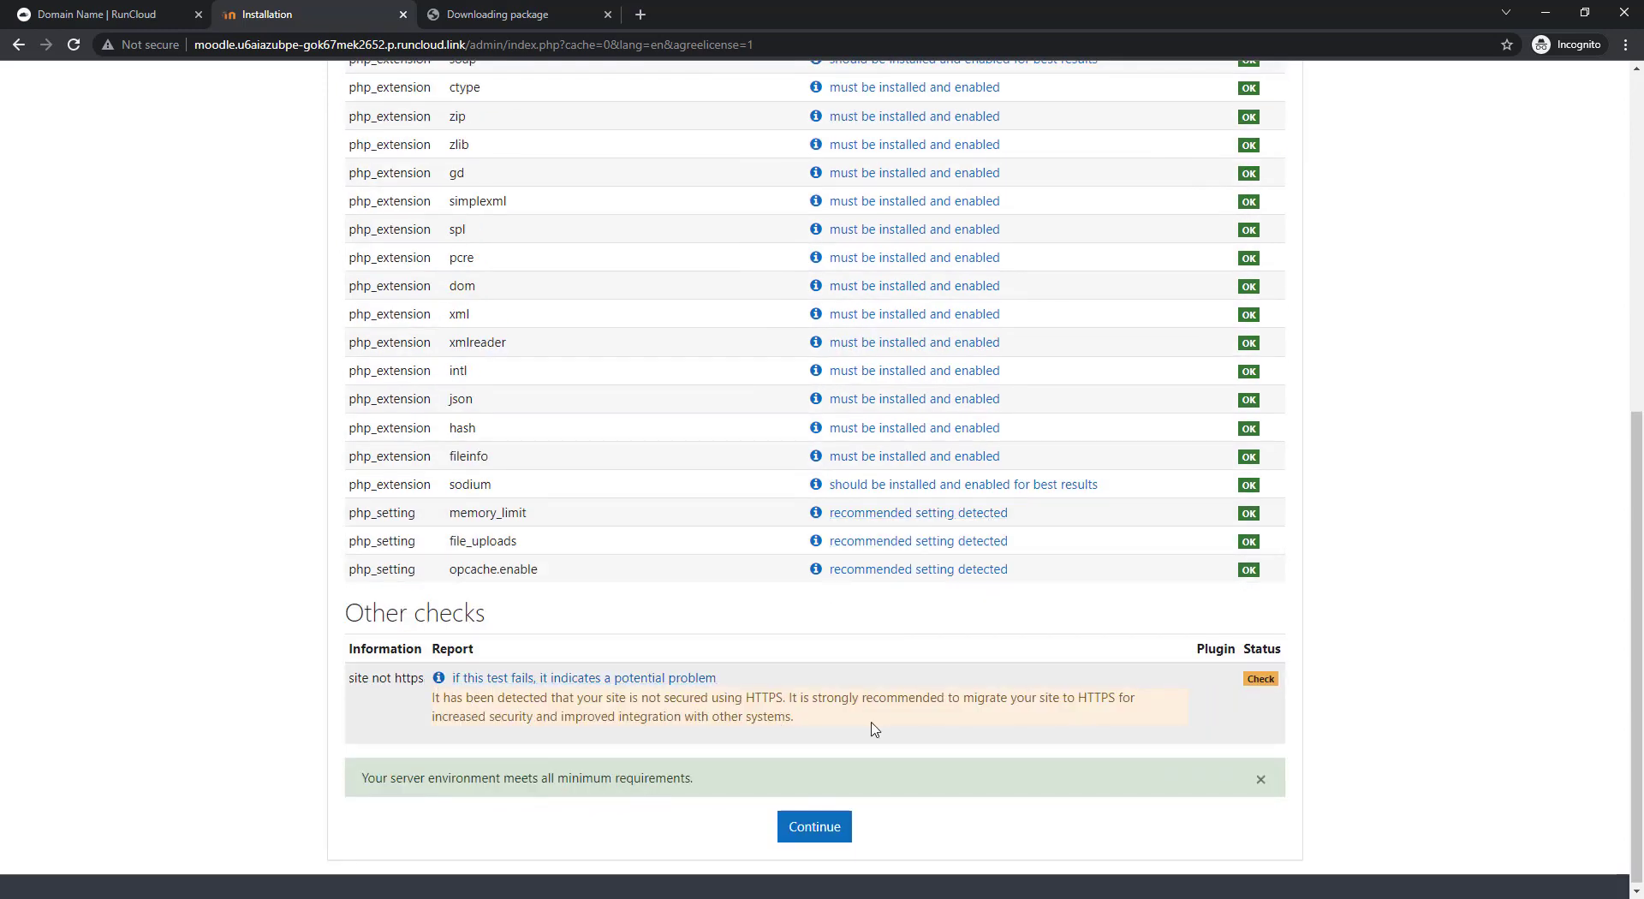
{"action": "left_click_drag", "start_coordinate": [839, 728], "coordinate": [435, 702]}
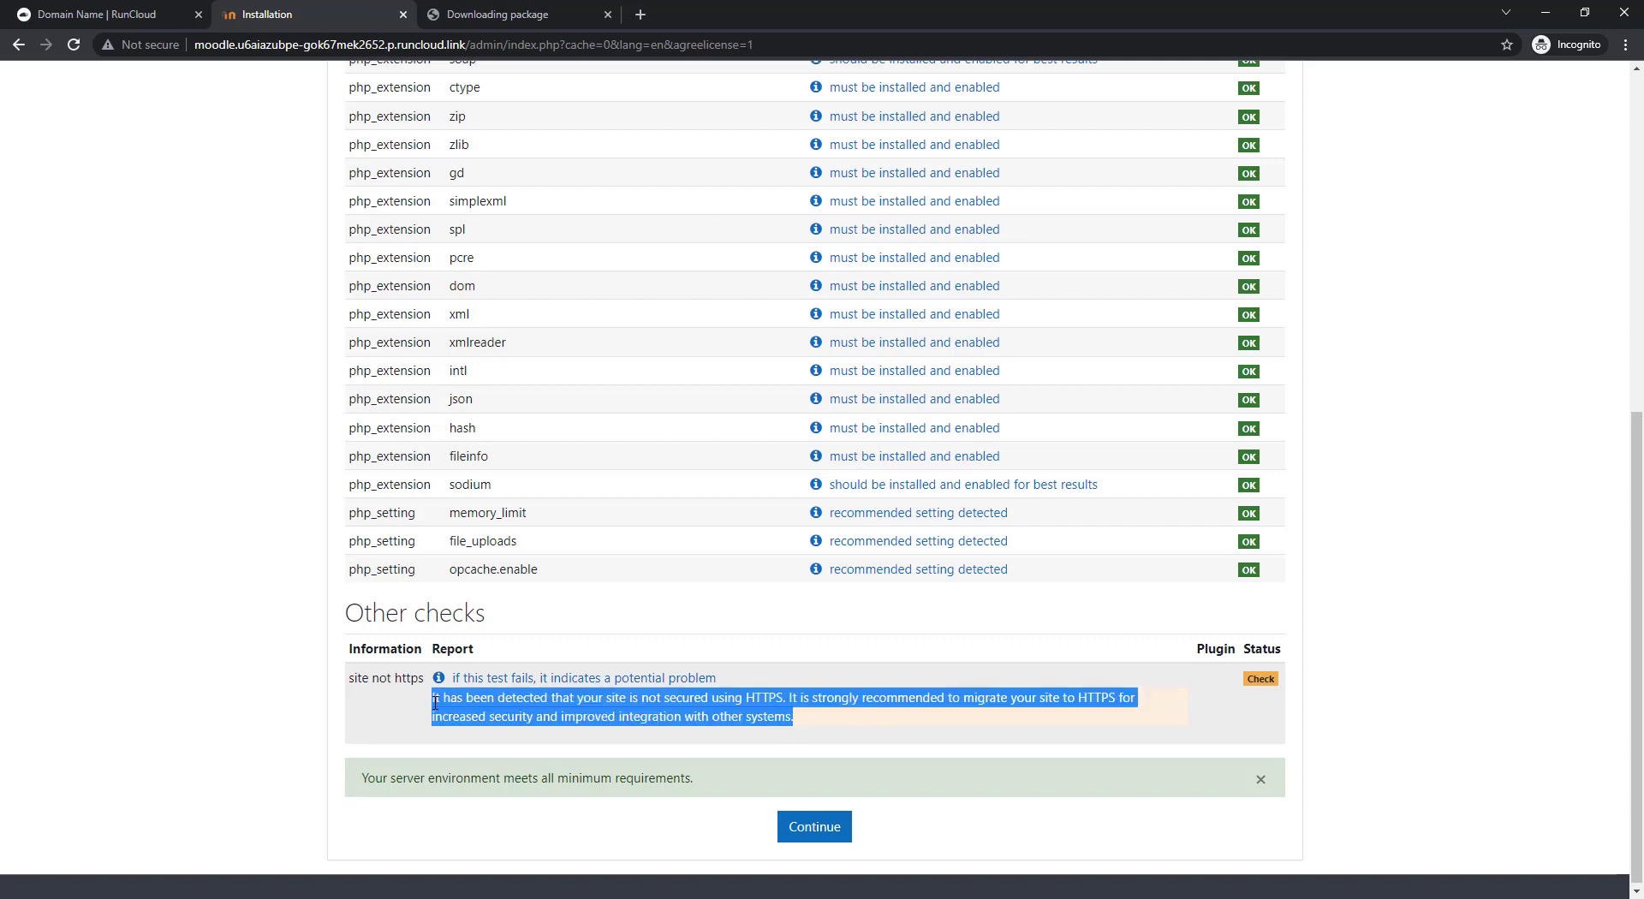
{"action": "left_click", "coordinate": [753, 702]}
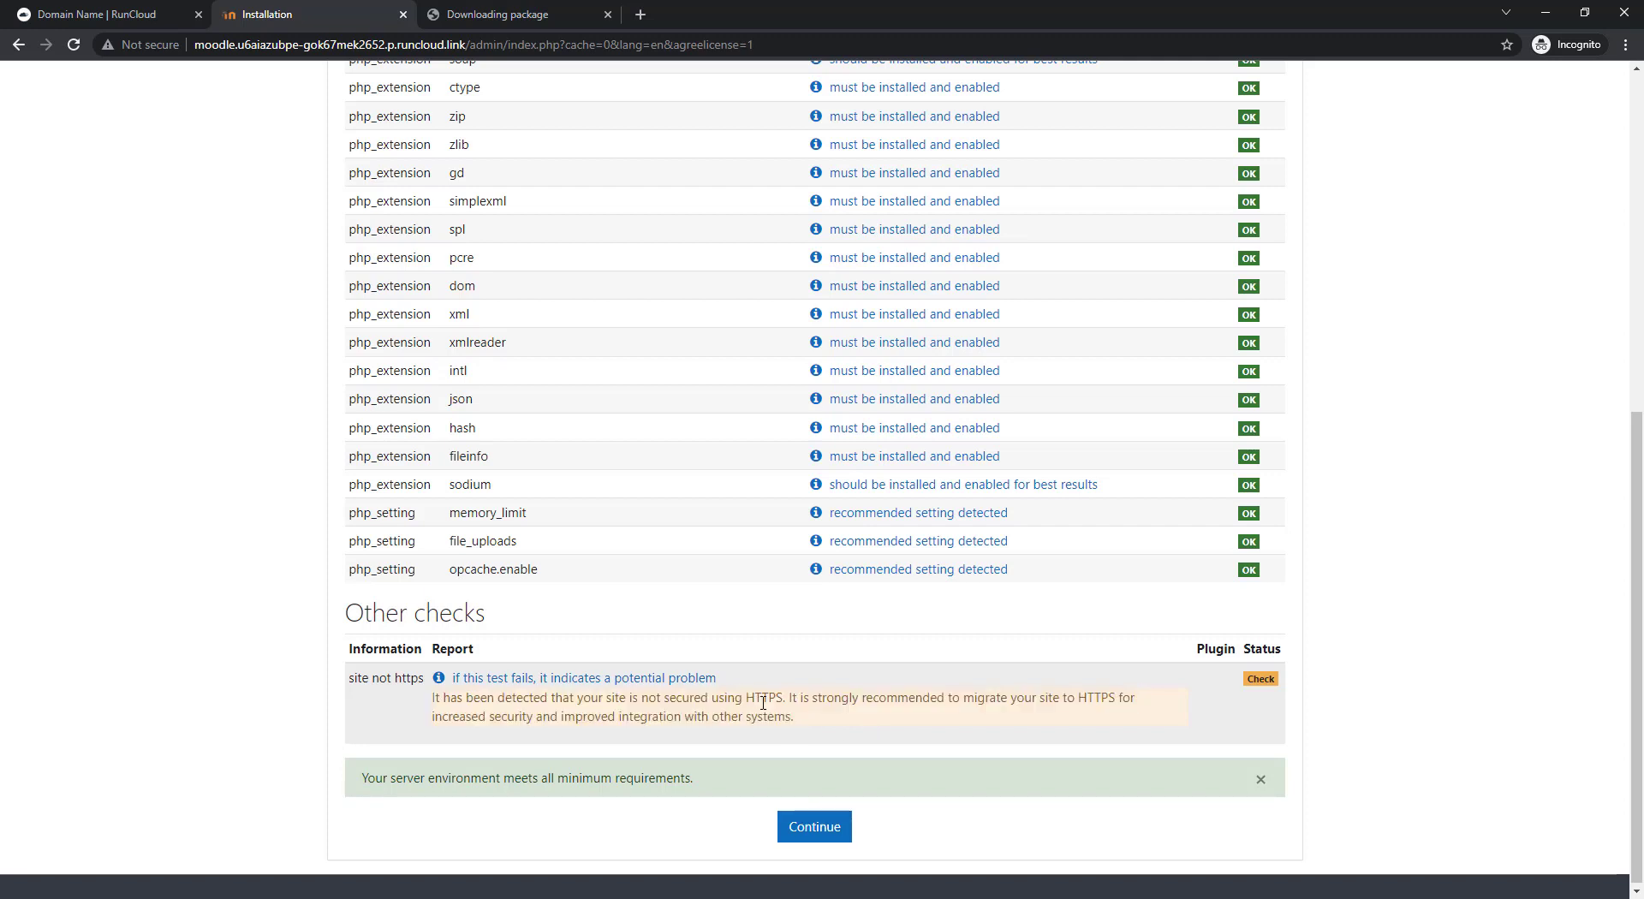
{"action": "left_click_drag", "start_coordinate": [824, 722], "coordinate": [434, 697]}
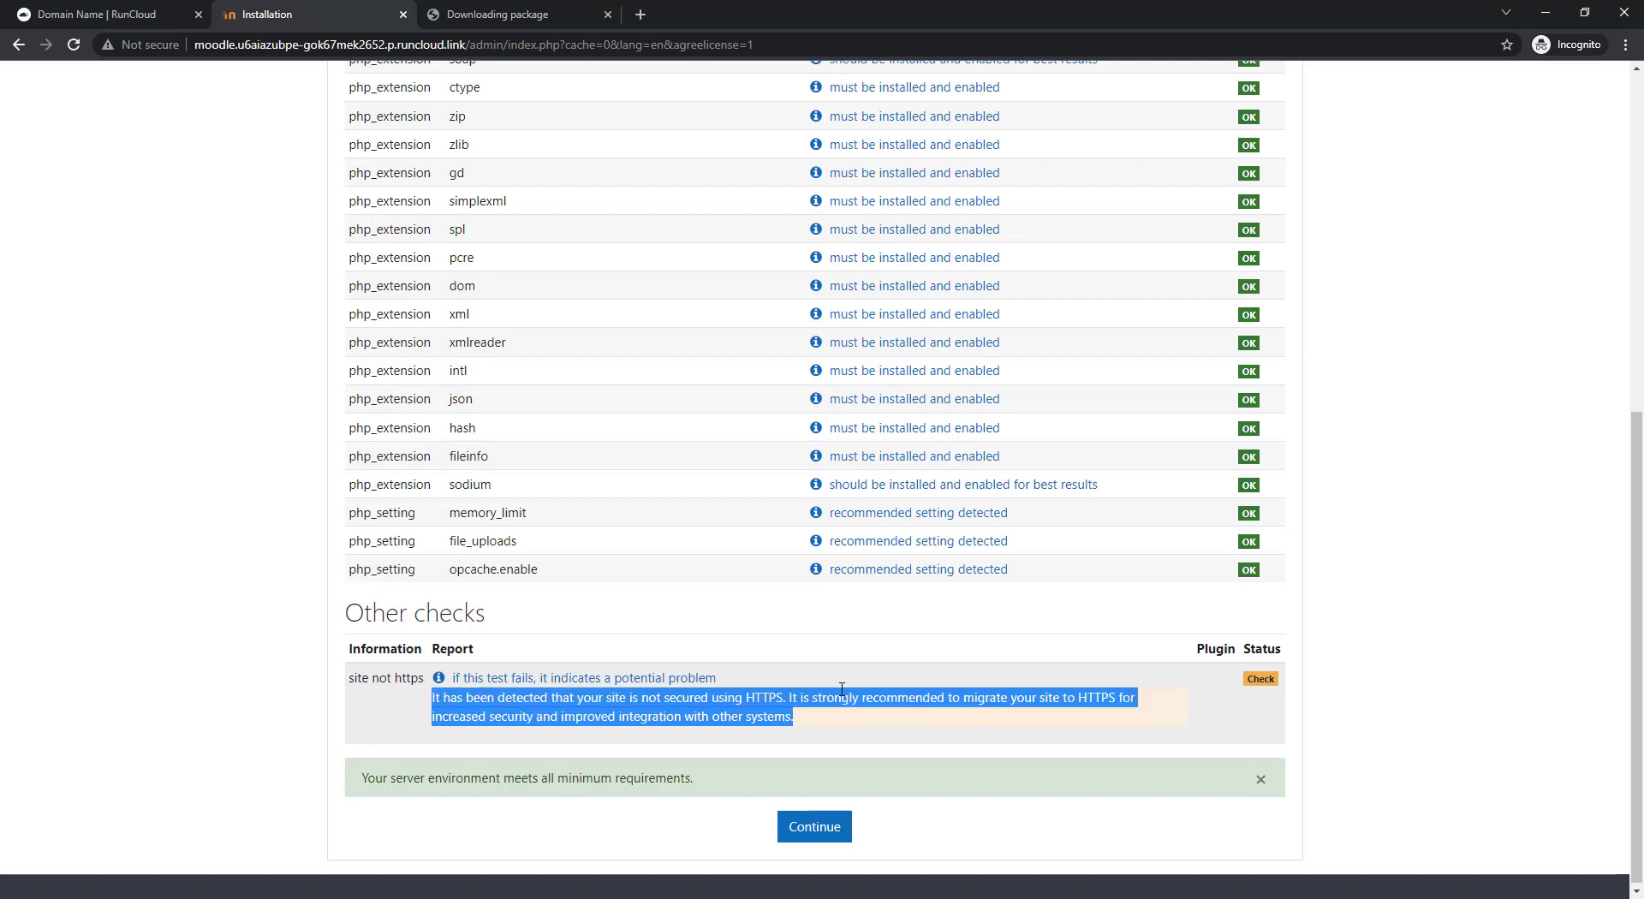
{"action": "left_click", "coordinate": [809, 719]}
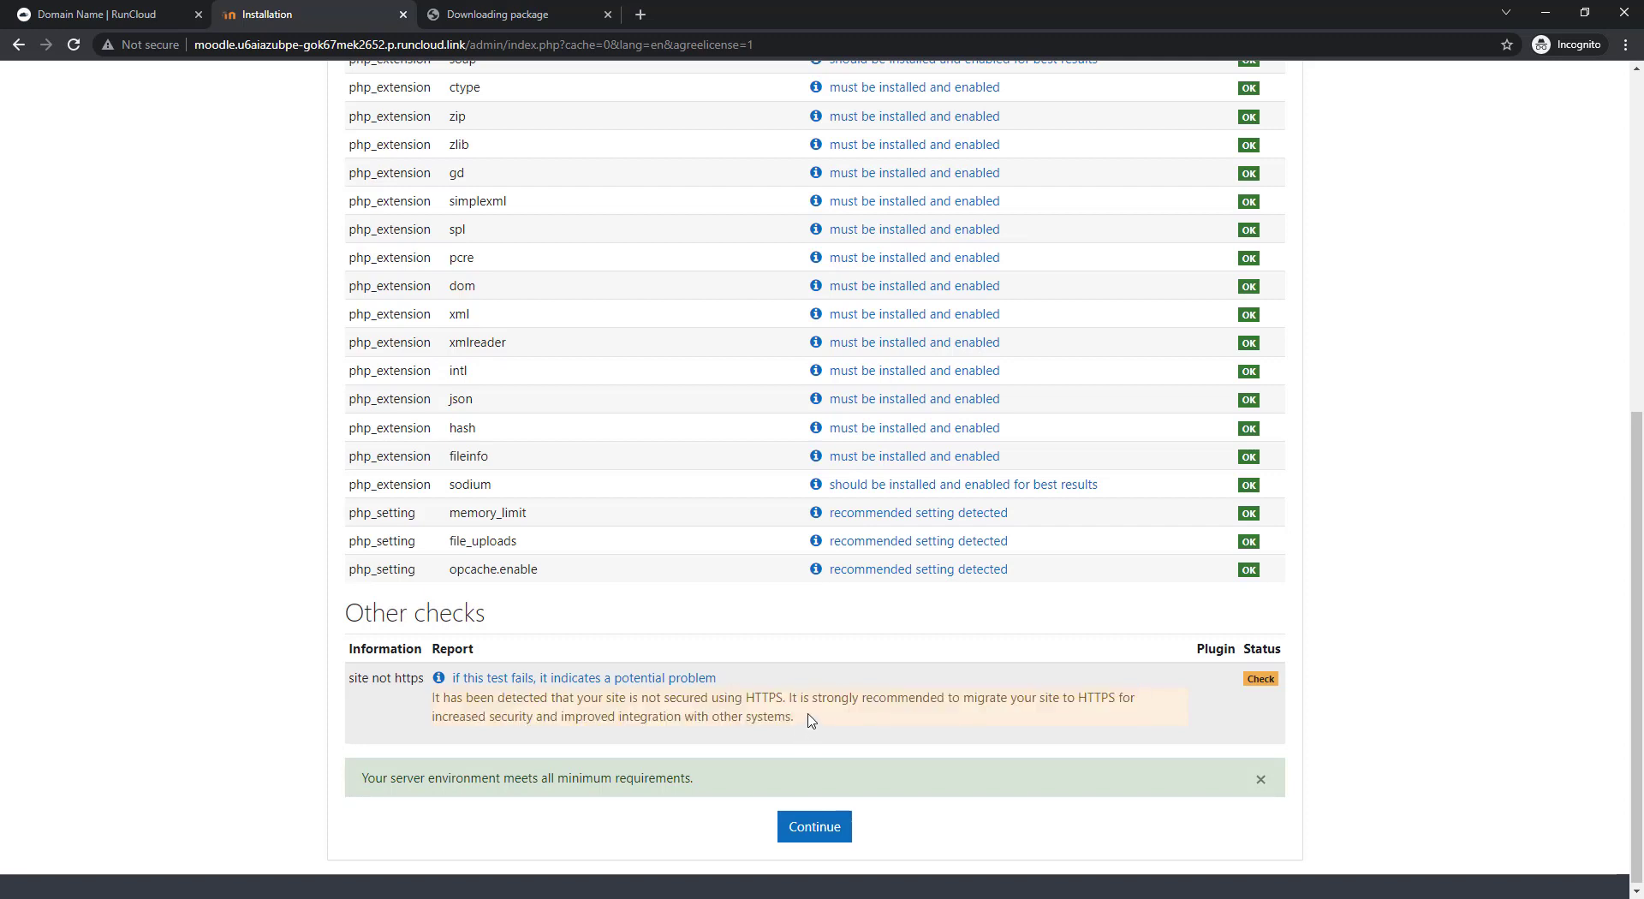
{"action": "left_click", "coordinate": [810, 836]}
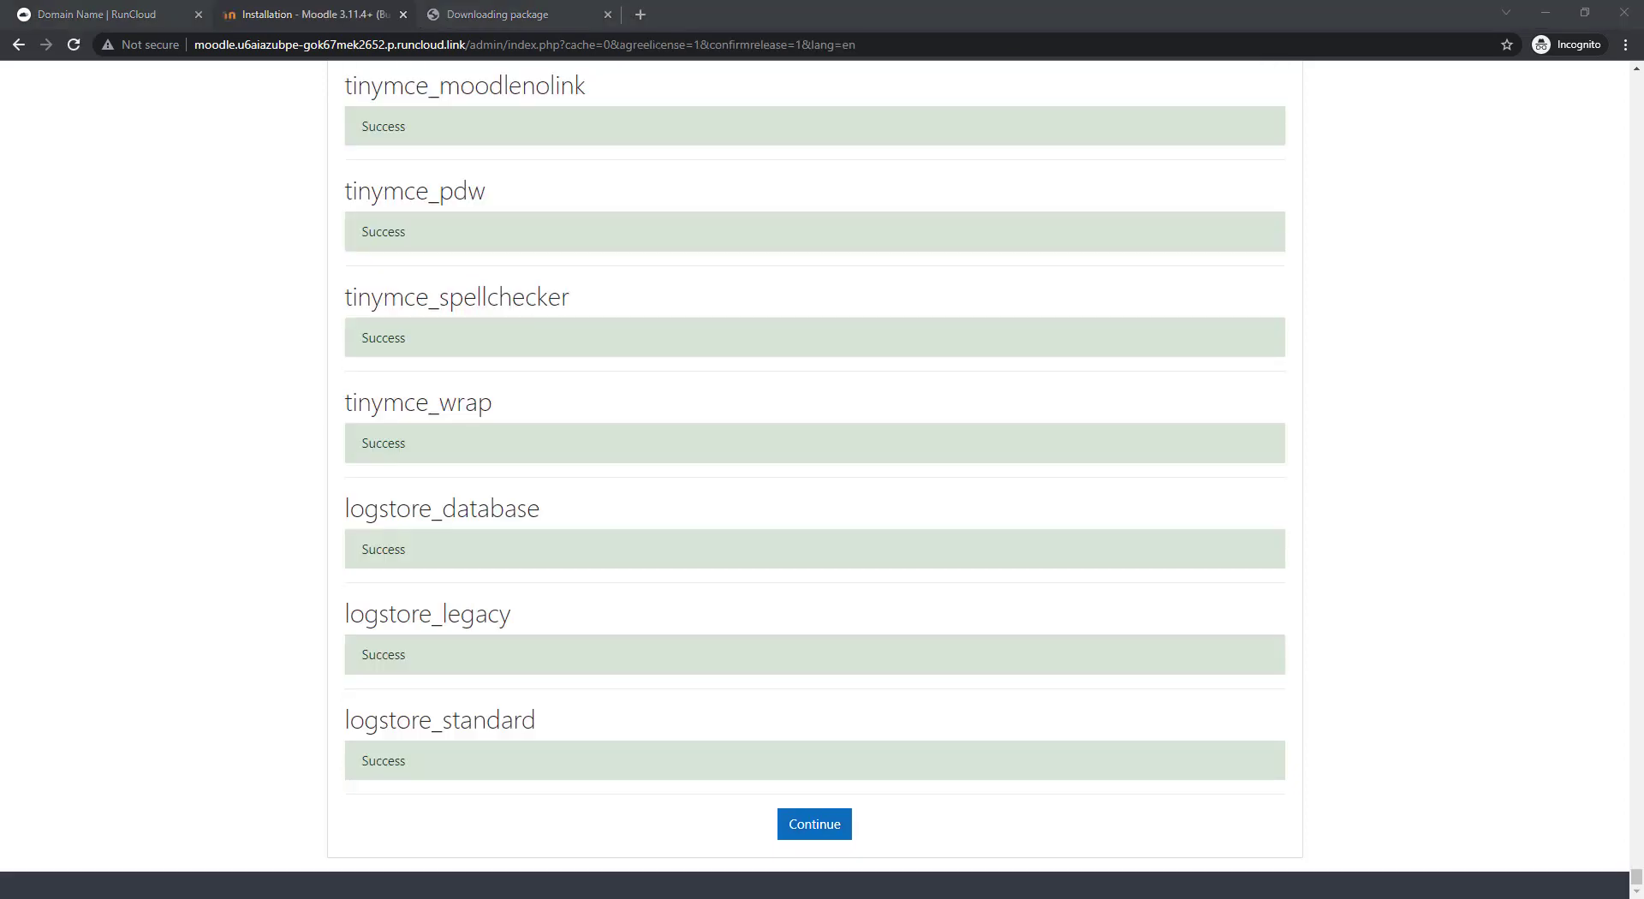
Continue past the component installation results to the main administrator account setup.
{"action": "left_click", "coordinate": [199, 548]}
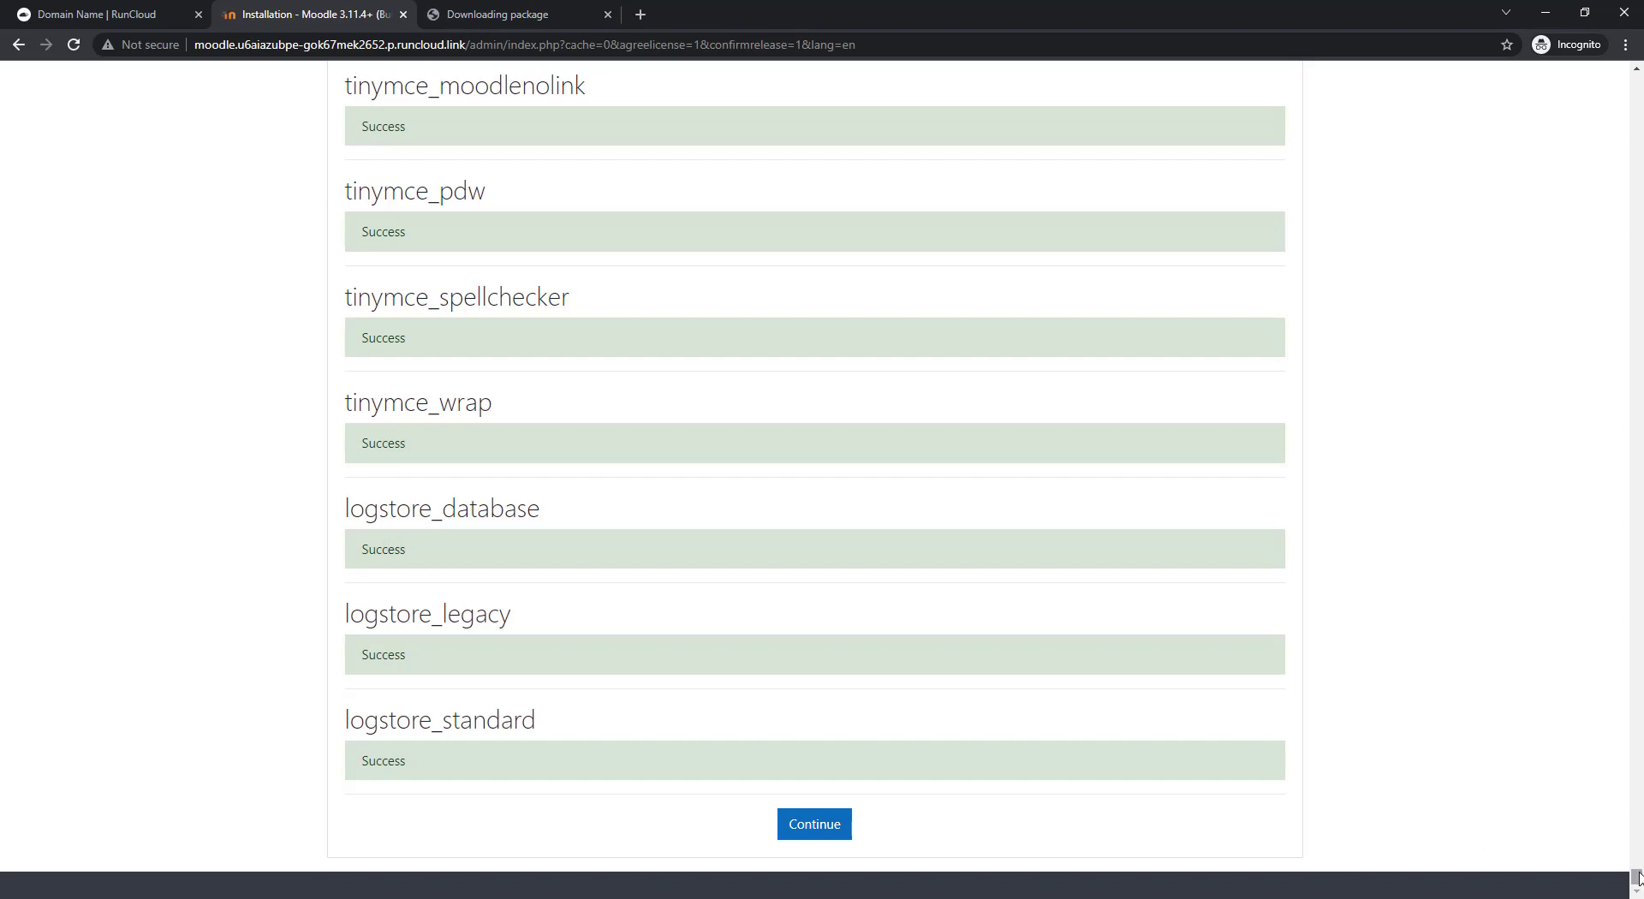
{"action": "mouse_move", "coordinate": [1635, 878]}
{"action": "left_mouse_down"}
{"action": "mouse_move", "coordinate": [1636, 79]}
{"action": "mouse_move", "coordinate": [1604, 449]}
{"action": "mouse_move", "coordinate": [1617, 869]}
{"action": "left_mouse_up"}
{"action": "left_click", "coordinate": [843, 829]}
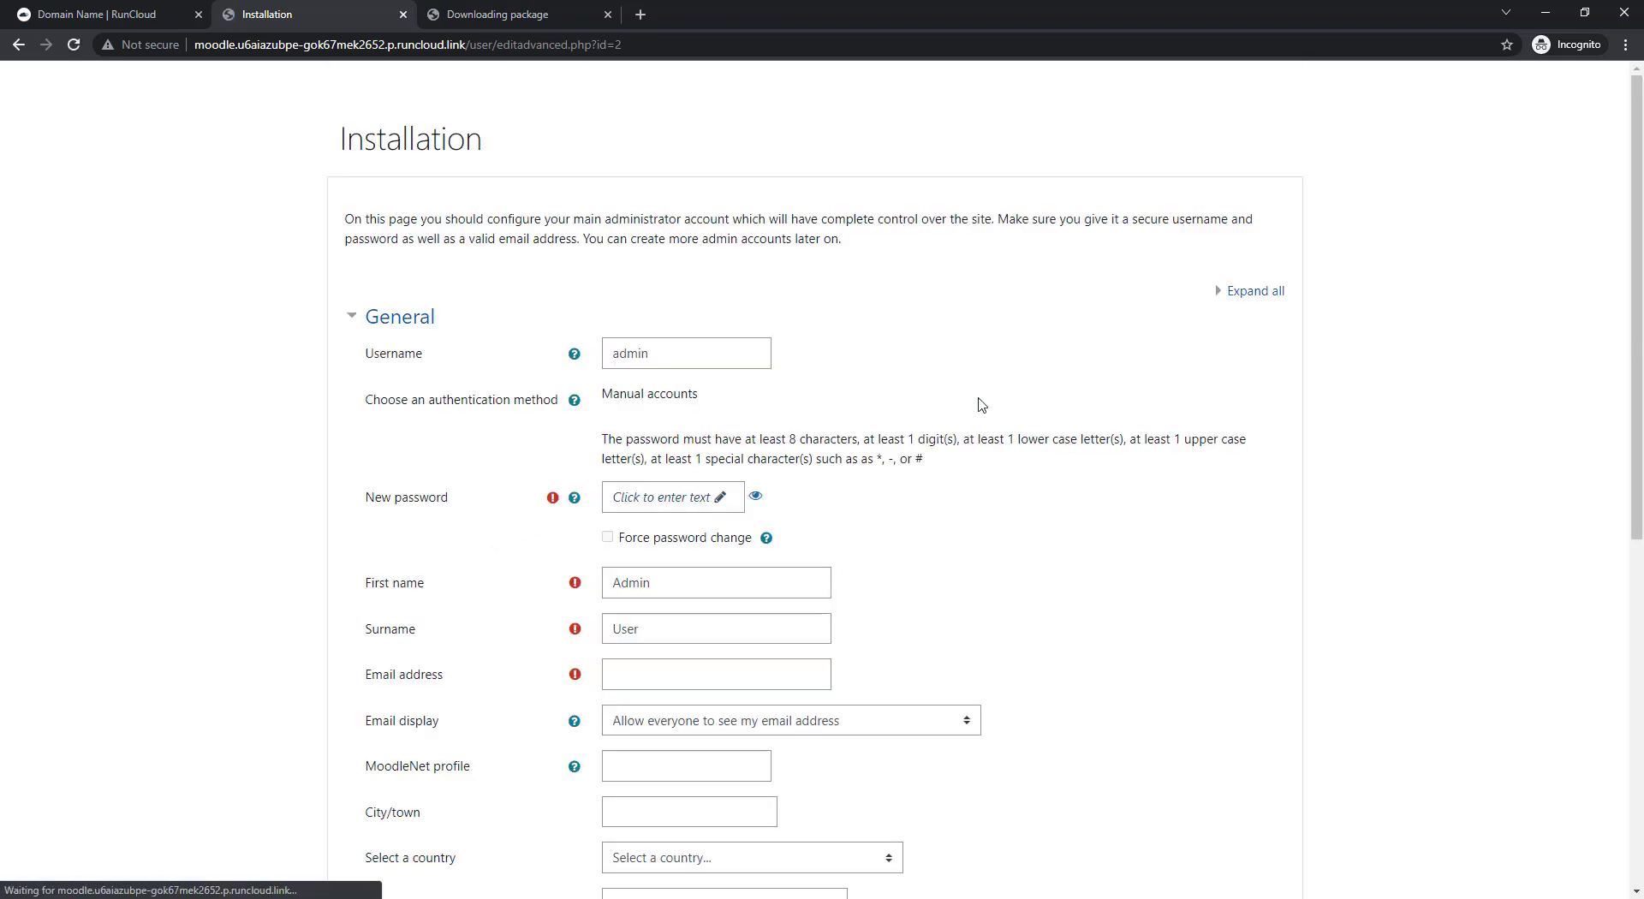
Examine the administrator account form's fields, expanding the Additional names and Optional sections.
{"action": "scroll", "coordinate": [598, 561], "scroll_direction": "down", "scroll_amount": 2}
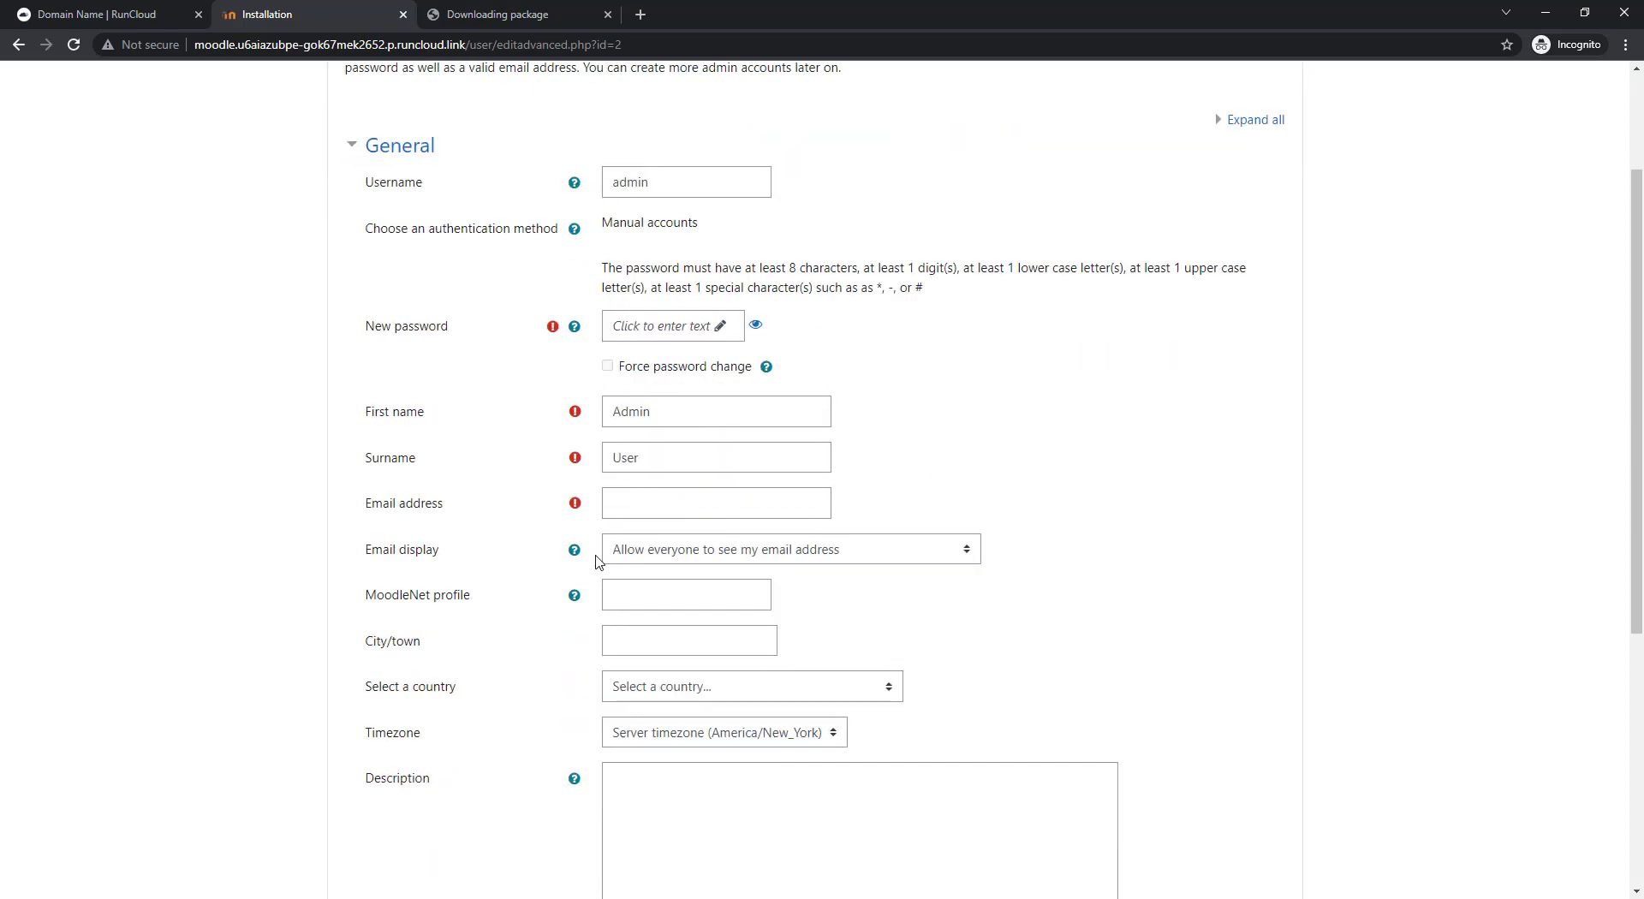
{"action": "scroll", "coordinate": [709, 455], "scroll_direction": "up", "scroll_amount": 2}
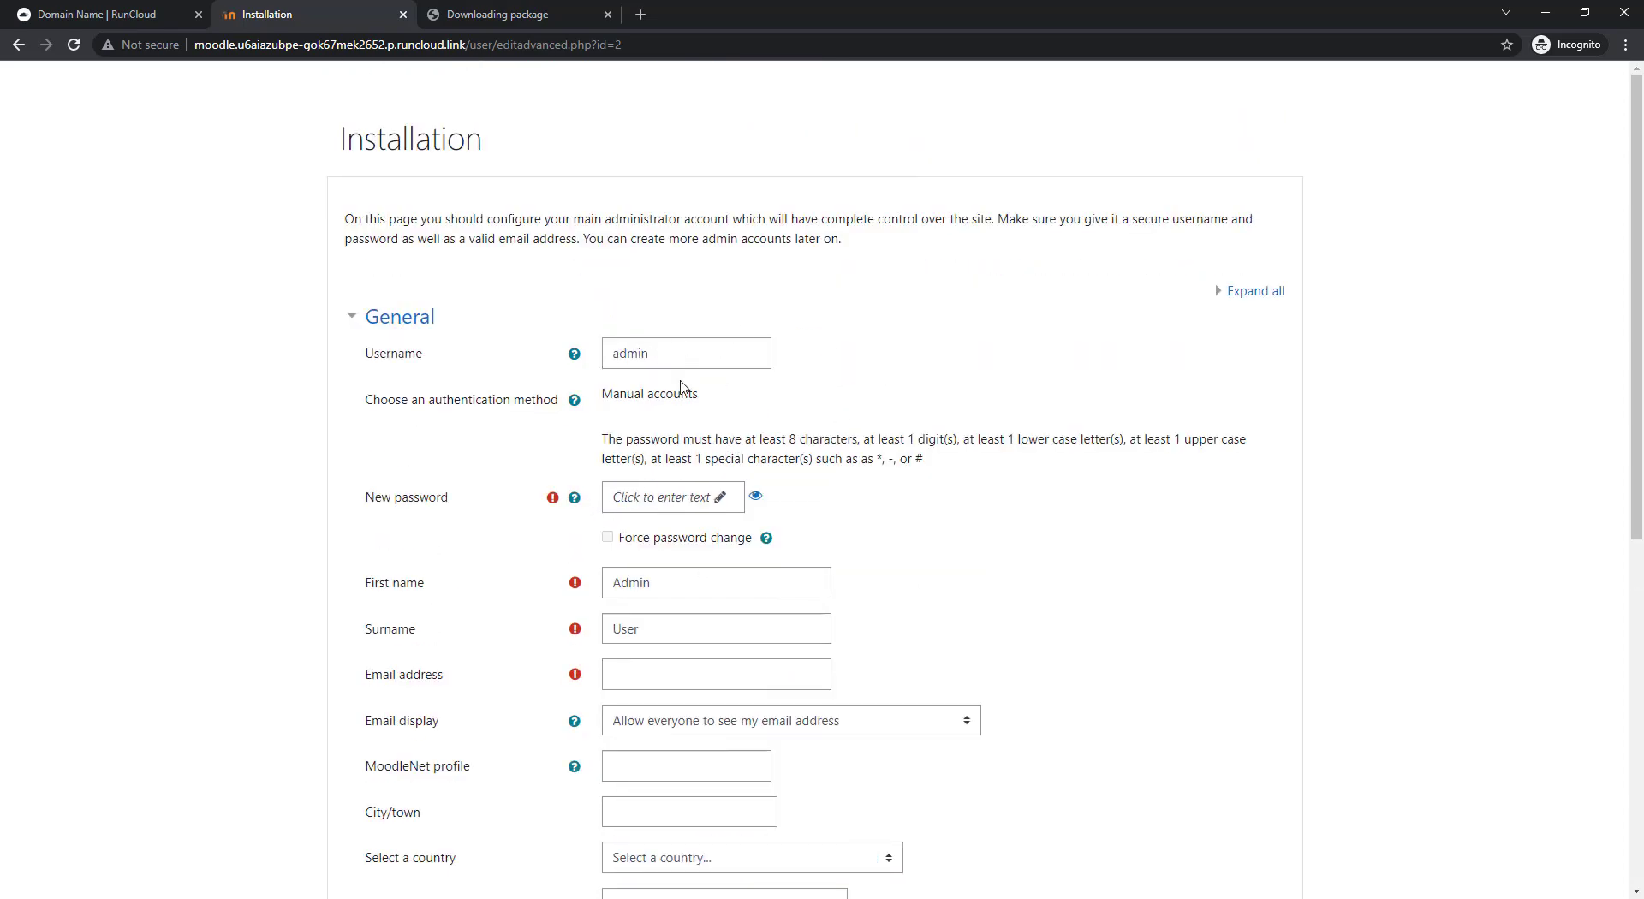
{"action": "scroll", "coordinate": [766, 444], "scroll_direction": "down", "scroll_amount": 2}
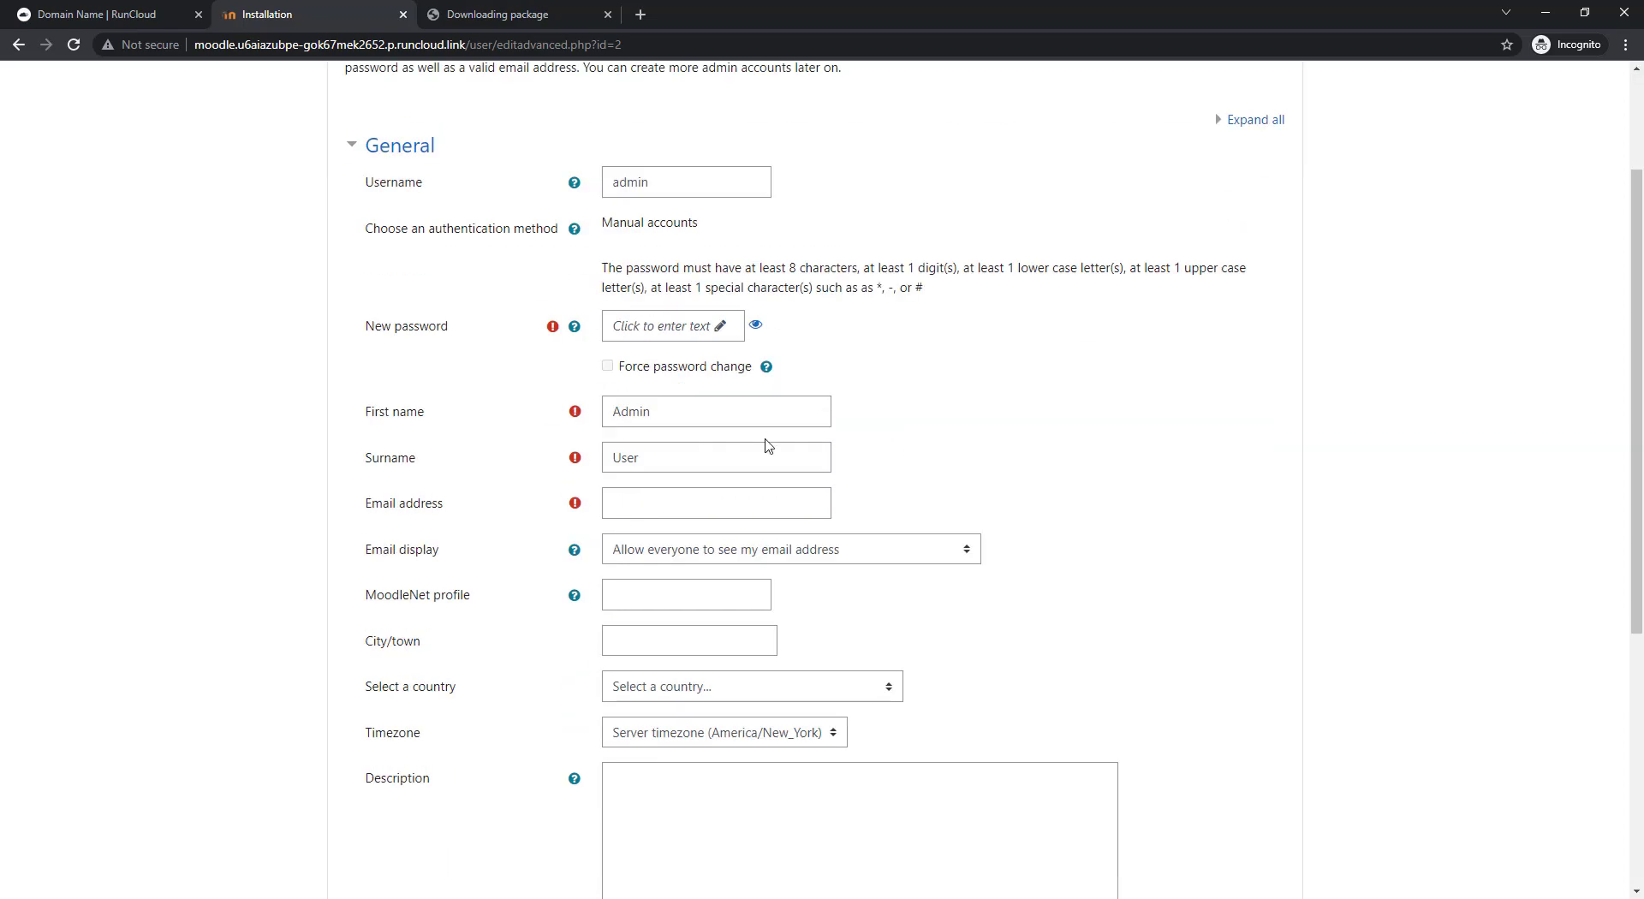
{"action": "scroll", "coordinate": [719, 469], "scroll_direction": "down", "scroll_amount": 5}
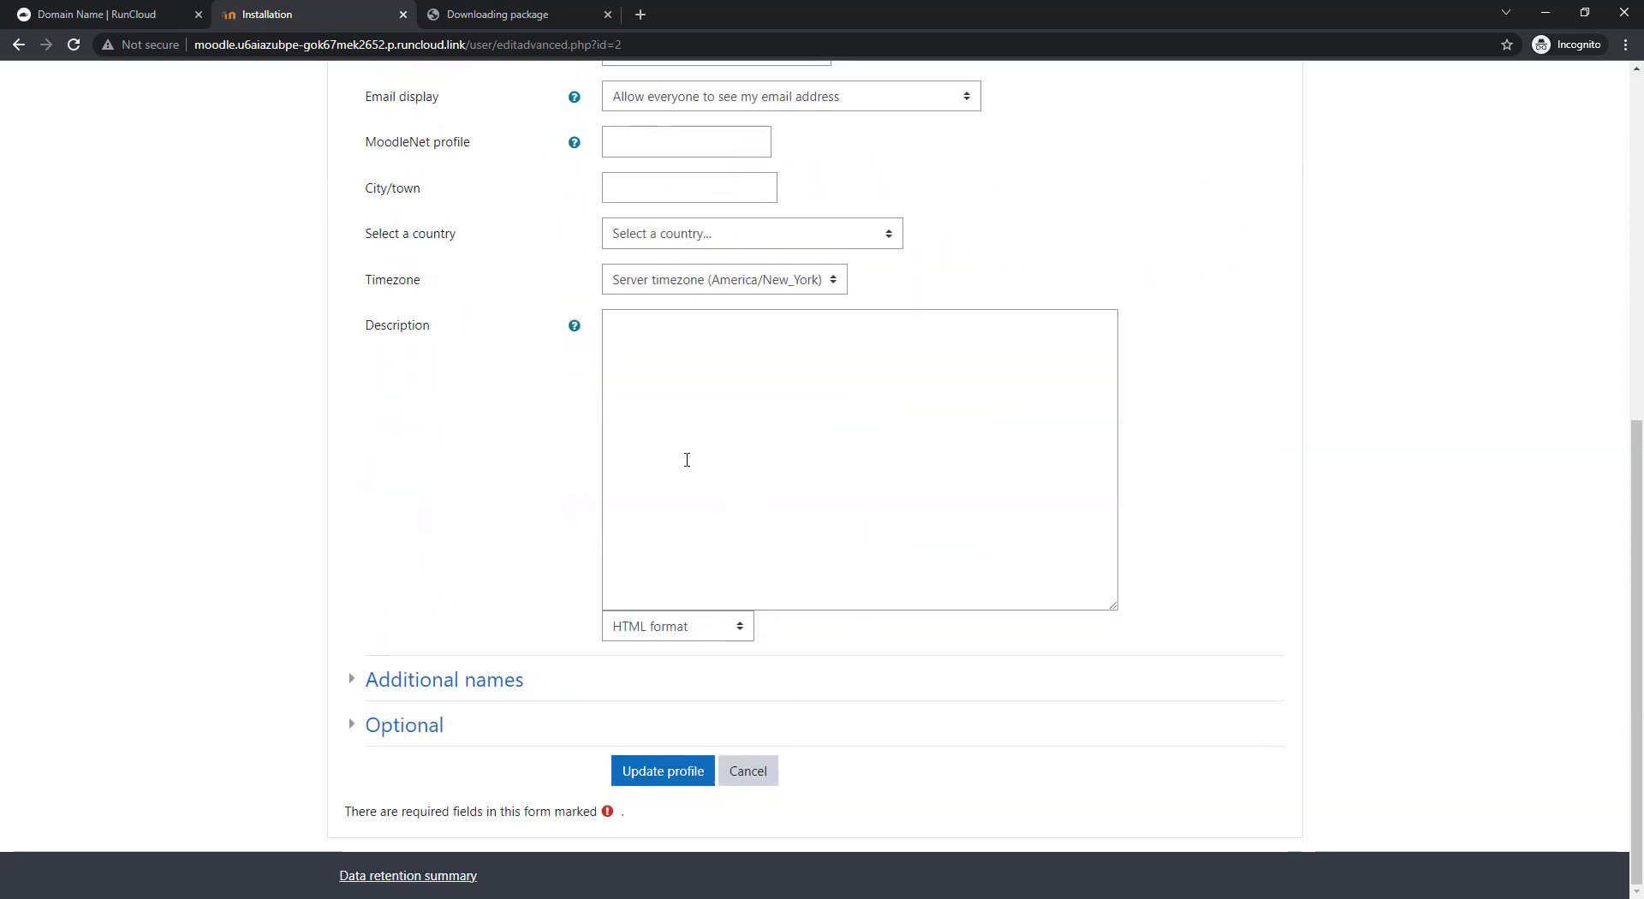
{"action": "left_click", "coordinate": [385, 680]}
{"action": "scroll", "coordinate": [514, 599], "scroll_direction": "down", "scroll_amount": 2}
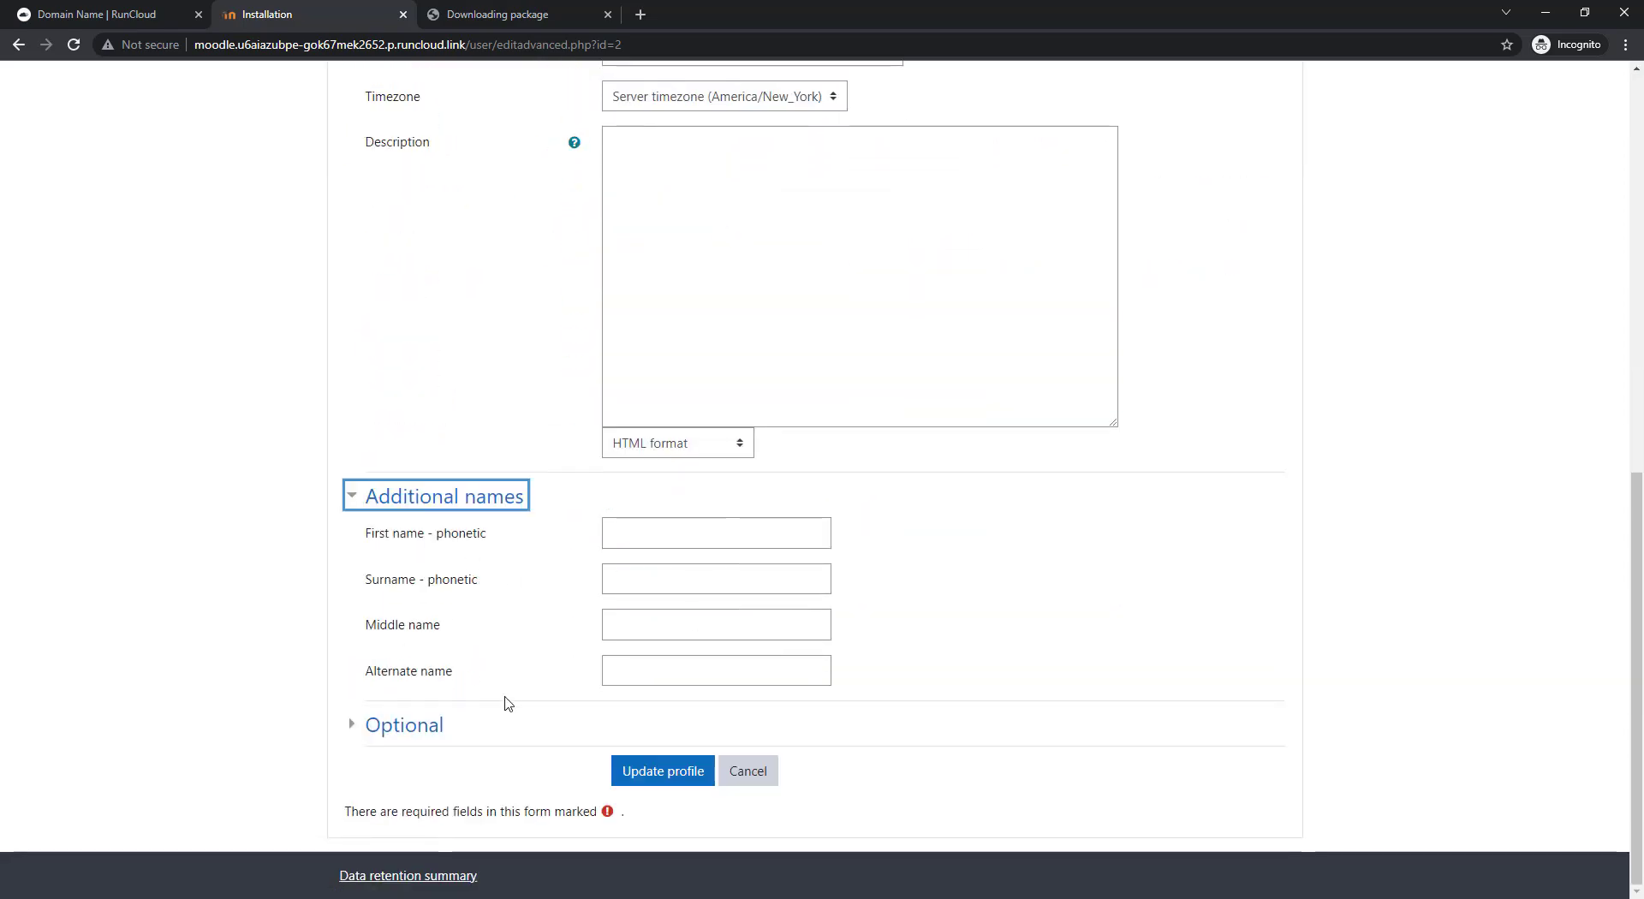
{"action": "left_click", "coordinate": [411, 728]}
{"action": "scroll", "coordinate": [722, 613], "scroll_direction": "down", "scroll_amount": 3}
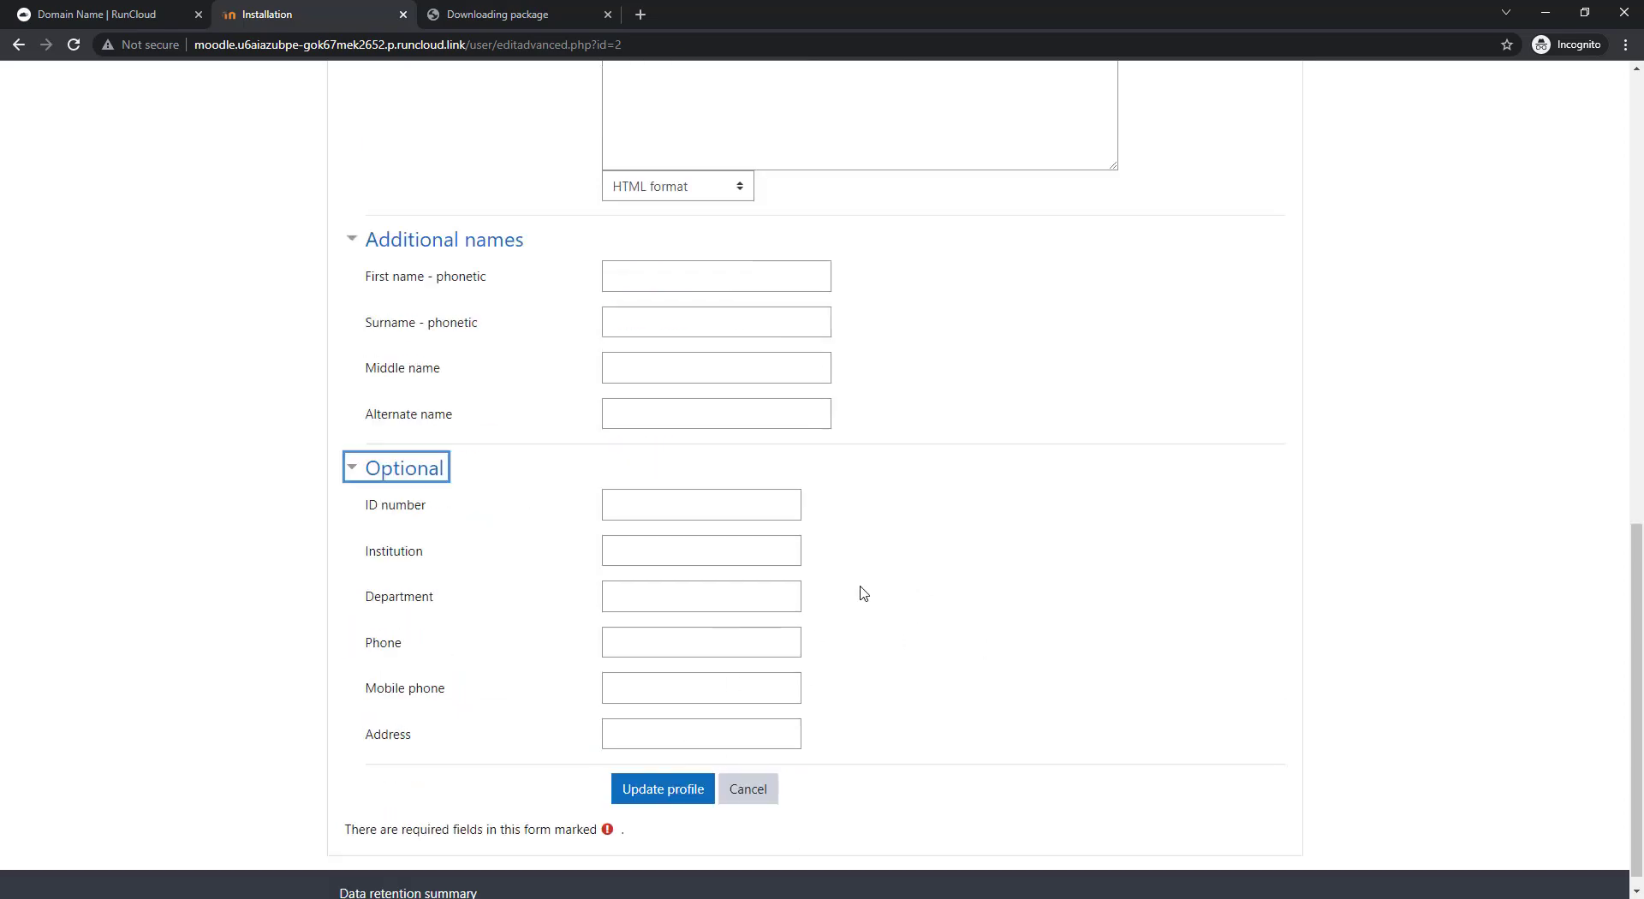
{"action": "scroll", "coordinate": [863, 593], "scroll_direction": "up", "scroll_amount": 10}
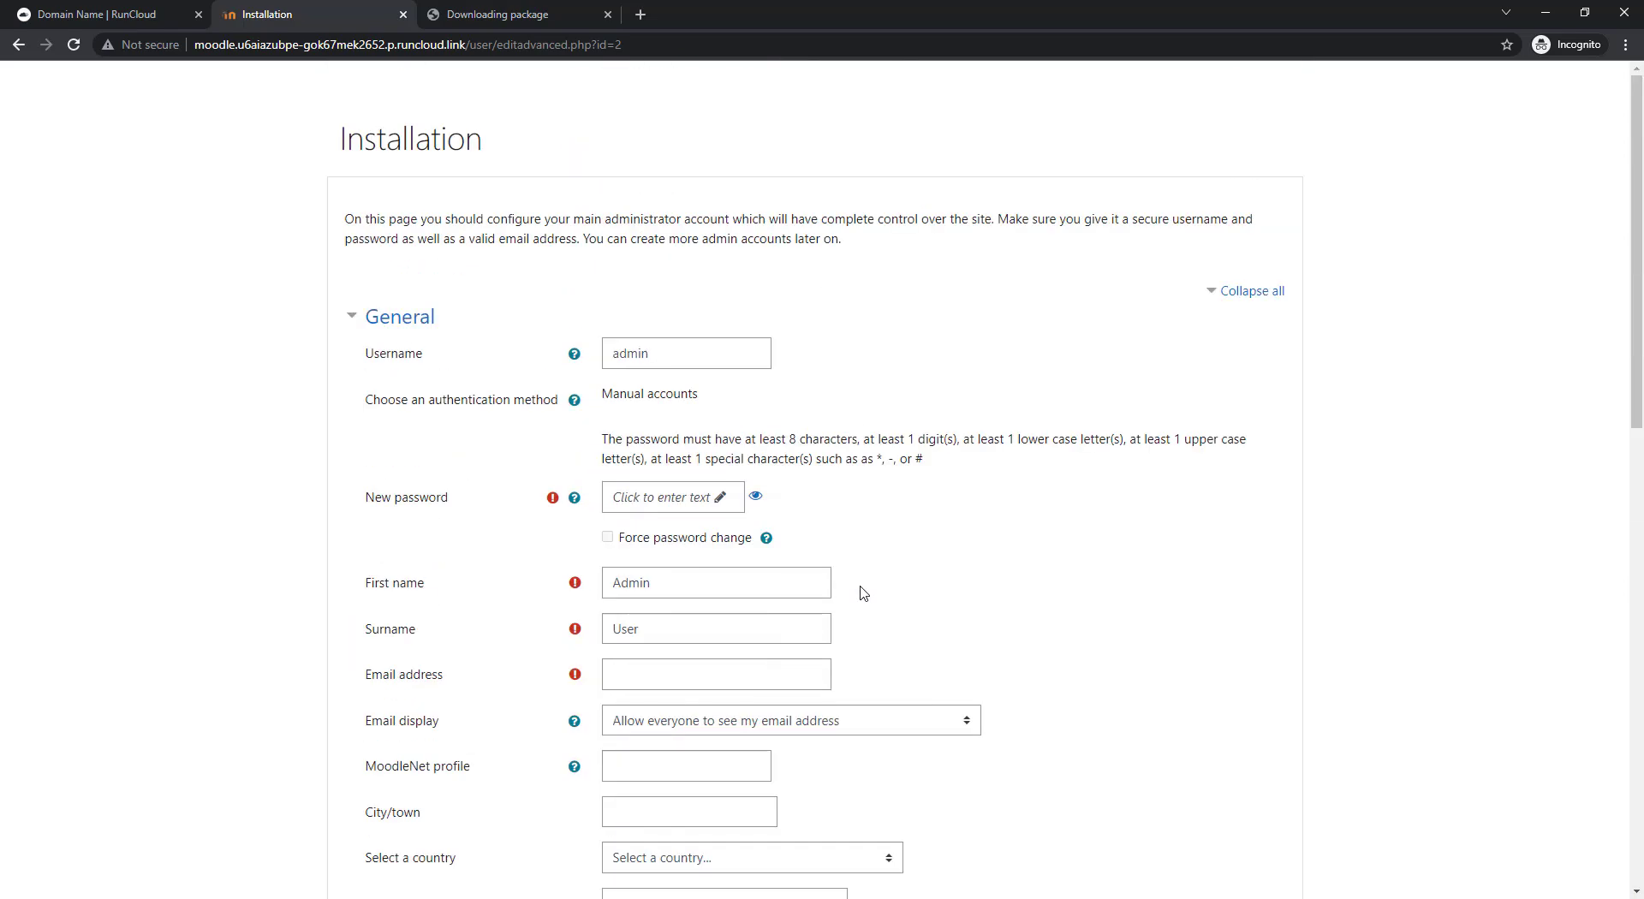